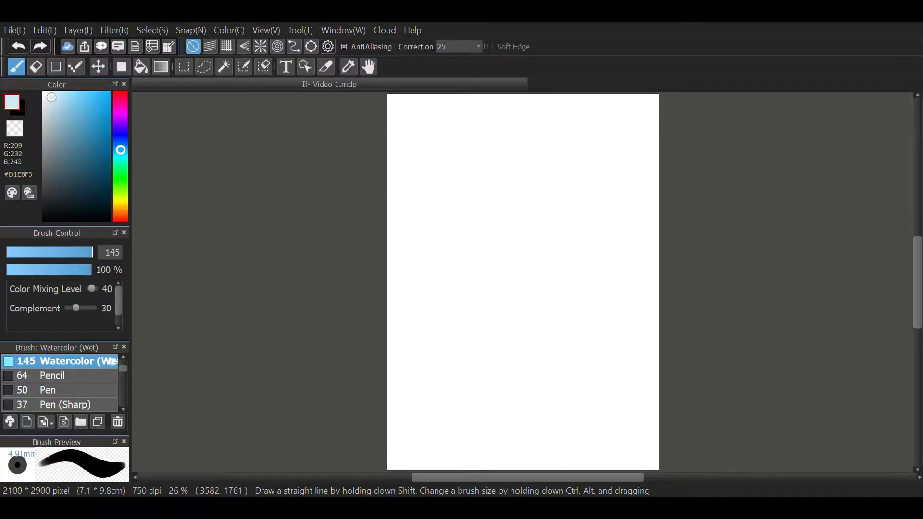
Set the brush to dark blue #032D40 at size 18 and handwrite a bulleted "Backing" at the page's top
left_click(106, 189)
left_click(24, 252)
left_click(38, 252)
left_click(396, 114)
left_click_drag(406, 108, 406, 122)
left_click_drag(406, 108, 406, 122)
mouse_move(424, 114)
left_mouse_down()
mouse_move(461, 119)
mouse_move(411, 150)
left_mouse_up()
Handwrite the remaining bullets "Card?", "Thank-you card" and "Sticker to say thanks" below "Backing"
left_click(397, 142)
left_click_drag(423, 142, 427, 149)
mouse_move(429, 142)
left_mouse_down()
mouse_move(461, 174)
mouse_move(569, 171)
left_mouse_up()
left_click(399, 170)
mouse_move(409, 189)
left_mouse_down()
mouse_move(432, 202)
mouse_move(505, 197)
left_mouse_up()
mouse_move(517, 192)
left_mouse_down()
mouse_move(546, 201)
mouse_move(622, 195)
left_mouse_up()
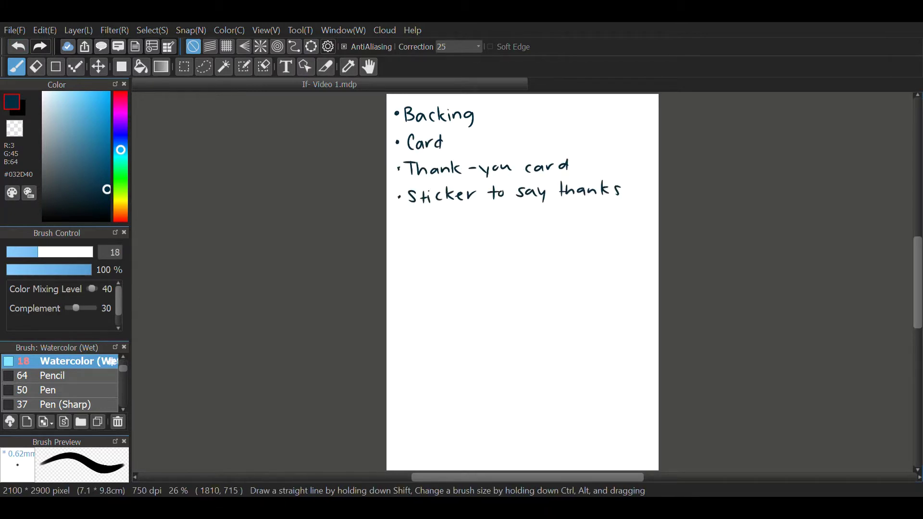
left_click_drag(448, 136, 451, 142)
left_click(450, 146)
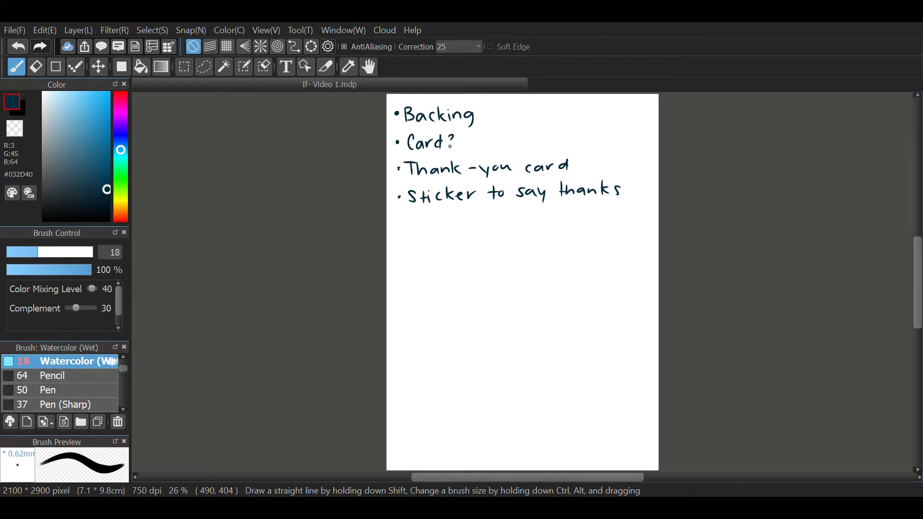
Sketch the card front in the page's lower right corner, with "thank you" around a panda in a bowl and "JUST A BIT" below
left_click_drag(556, 331, 637, 332)
left_click_drag(555, 333, 557, 423)
left_click_drag(637, 332, 640, 443)
left_click_drag(553, 444, 636, 446)
left_click_drag(560, 388, 559, 430)
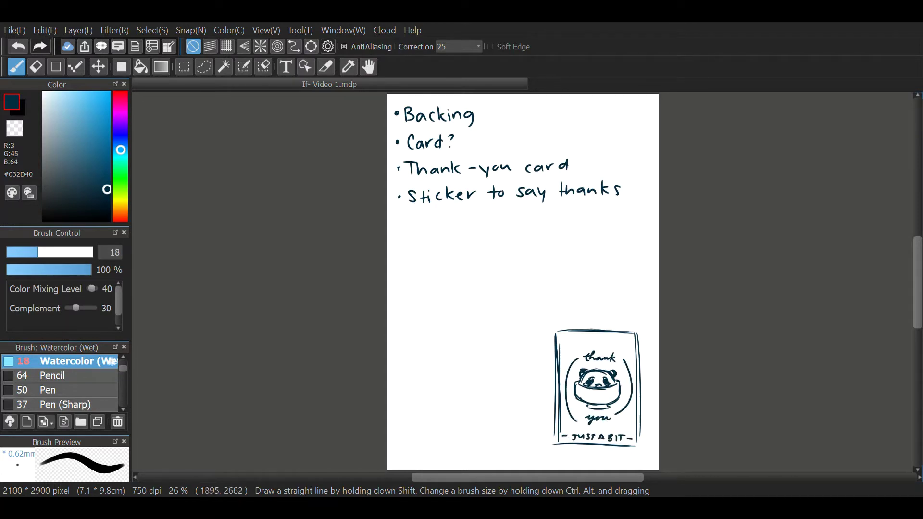
Sketch a matching card outline beside the first card and label the two cards "Back" and "Front"
left_click_drag(526, 336, 531, 451)
left_click_drag(522, 347, 527, 435)
left_click_drag(452, 336, 520, 335)
left_click_drag(462, 339, 527, 335)
left_click_drag(445, 340, 451, 441)
left_click_drag(452, 447, 523, 449)
left_click_drag(573, 309, 572, 322)
left_click_drag(601, 315, 612, 314)
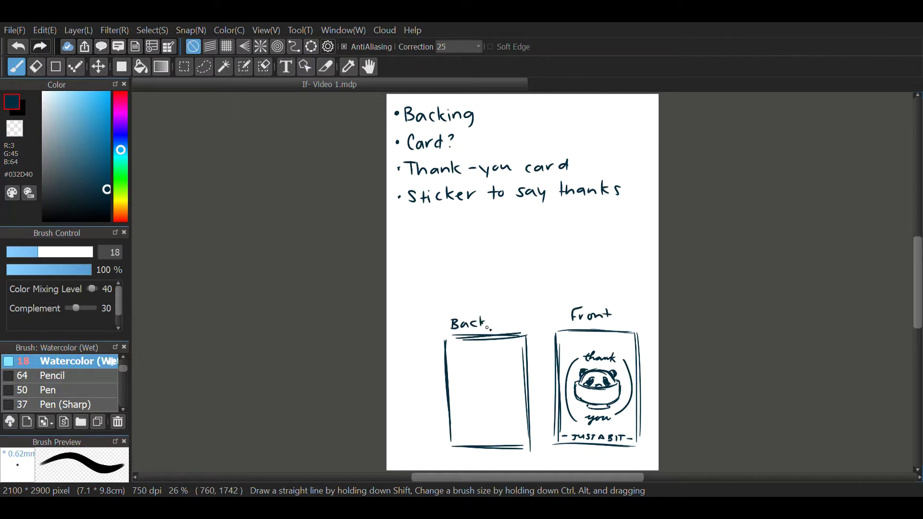
Write "to" with a blank line and a thank-you message on the back card, bracketed as "custom thank you note"
left_click_drag(452, 350, 454, 359)
left_click_drag(456, 356, 463, 354)
left_click_drag(467, 360, 516, 358)
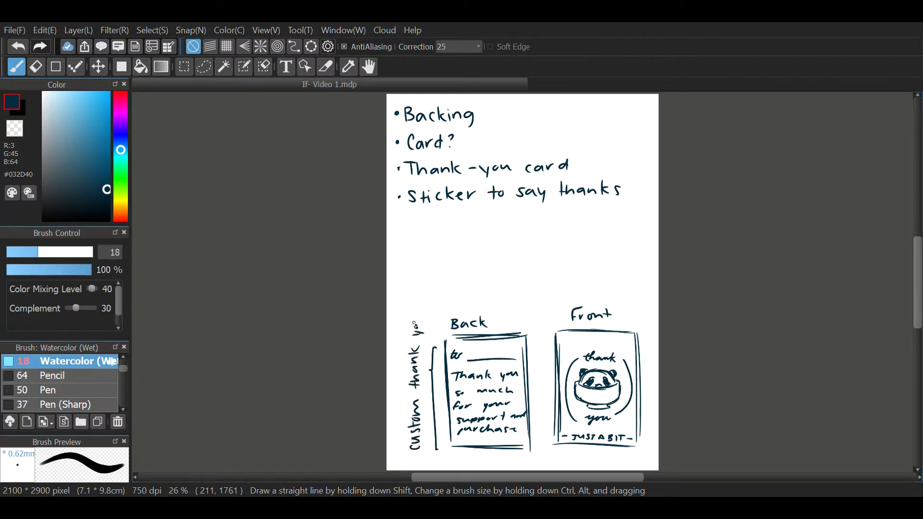
Draw a snapped circle below the list for the sticker and sketch a panda head with ears inside it
left_click_drag(443, 219, 460, 217)
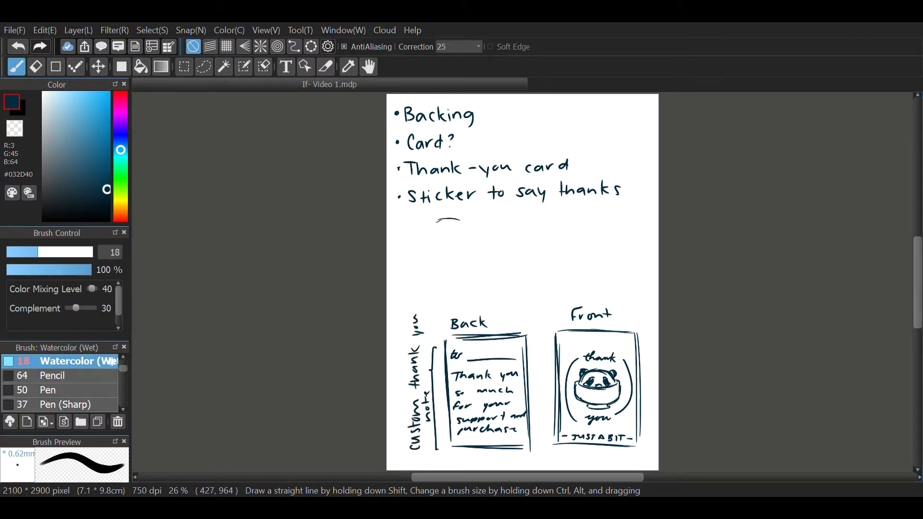
key("ctrl+z")
left_click(311, 46)
left_click_drag(398, 298, 485, 213)
left_click_drag(402, 276, 404, 279)
left_click(193, 47)
left_click_drag(460, 245, 470, 255)
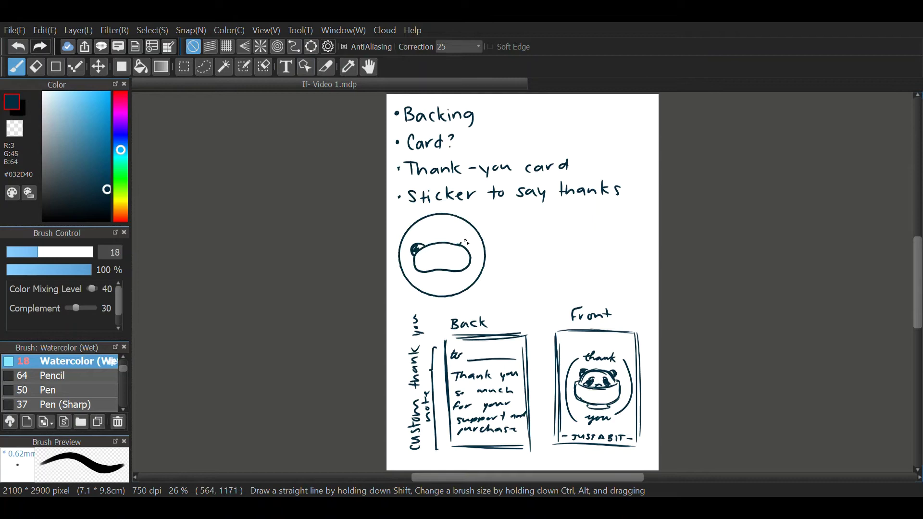
Erase the middle of the panda head's upper and lower outline and letter "thank" and "you" there
scroll(411, 217, "up", 3)
left_click(36, 67)
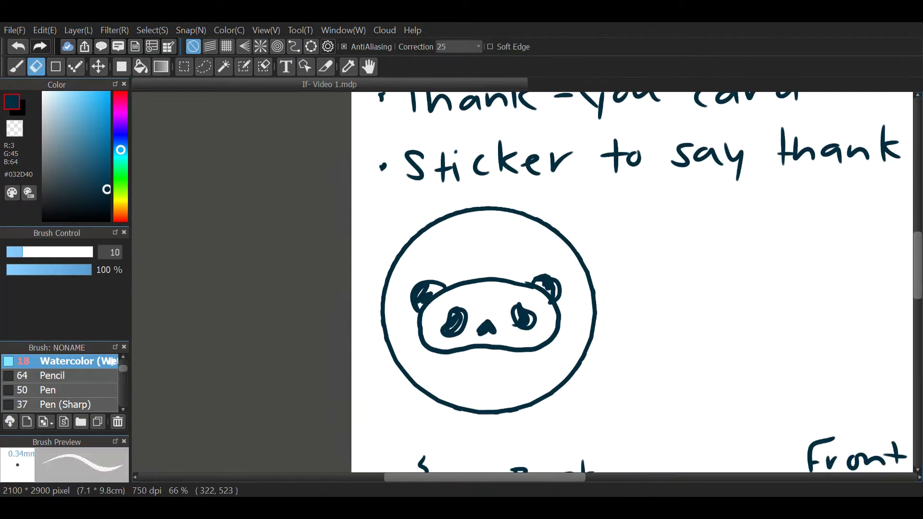
left_click(47, 253)
mouse_move(461, 283)
left_mouse_down()
mouse_move(481, 282)
mouse_move(452, 287)
left_mouse_up()
left_click_drag(512, 348, 459, 349)
left_click(16, 67)
left_click_drag(450, 289, 523, 288)
left_click_drag(473, 348, 514, 349)
left_click_drag(473, 352, 453, 350)
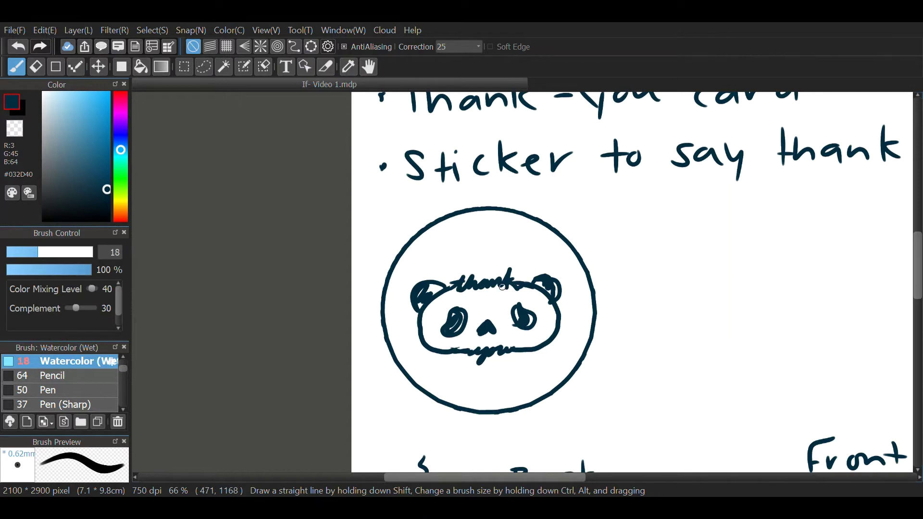
Add a second ring to the sticker circle and bracket the sketch with the label "Sticker/Seal"
left_click_drag(416, 317, 469, 350)
scroll(523, 237, "down", 1)
mouse_move(558, 282)
left_mouse_down()
mouse_move(523, 237)
mouse_move(505, 315)
mouse_move(430, 317)
left_mouse_up()
mouse_move(470, 322)
left_mouse_down()
mouse_move(404, 226)
mouse_move(517, 209)
left_mouse_up()
left_click_drag(544, 185, 554, 339)
mouse_move(584, 213)
left_mouse_down()
mouse_move(579, 229)
mouse_move(656, 211)
left_mouse_up()
left_click_drag(579, 248, 603, 255)
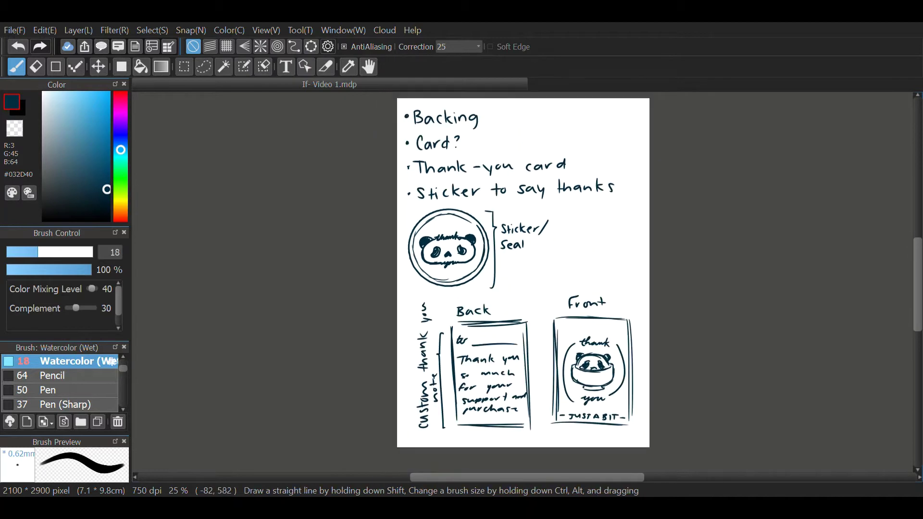
Add "(Sk)" after the "Thank-you card" bullet and a question mark after "Seal"
left_click_drag(581, 155, 576, 169)
mouse_move(584, 152)
left_mouse_down()
mouse_move(592, 169)
mouse_move(574, 172)
left_mouse_up()
left_click_drag(592, 150, 595, 171)
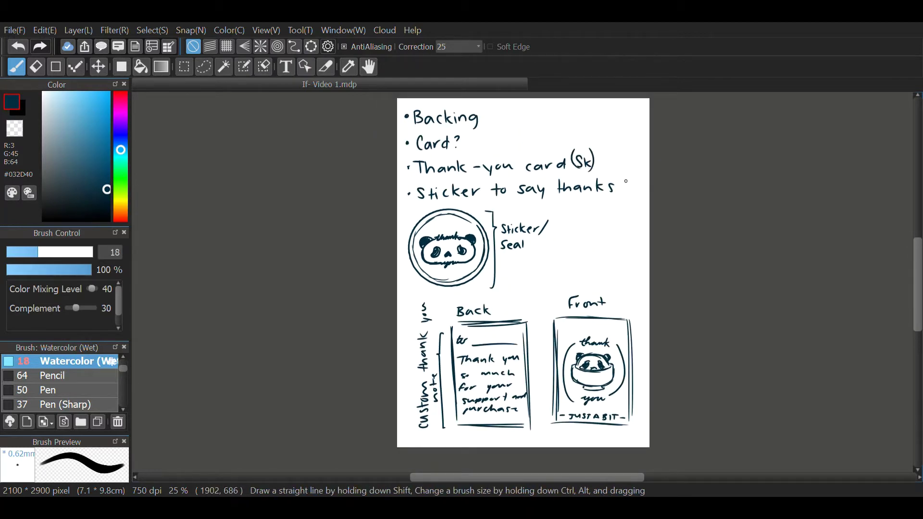
left_click_drag(529, 237, 533, 246)
left_click(532, 249)
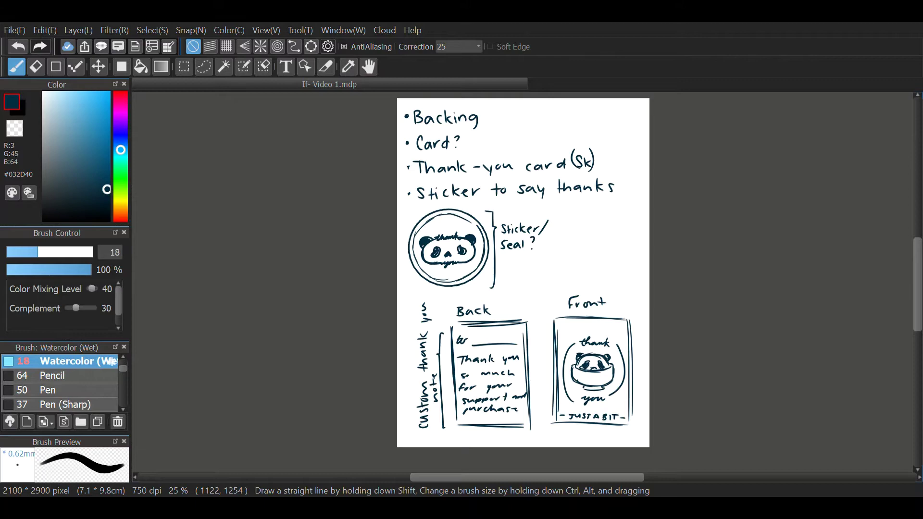
Sketch an upright rectangle for the backing card to the right of the sticker label
left_click_drag(565, 210, 623, 211)
left_click_drag(621, 212, 623, 287)
left_click_drag(568, 287, 623, 286)
left_click_drag(563, 210, 565, 286)
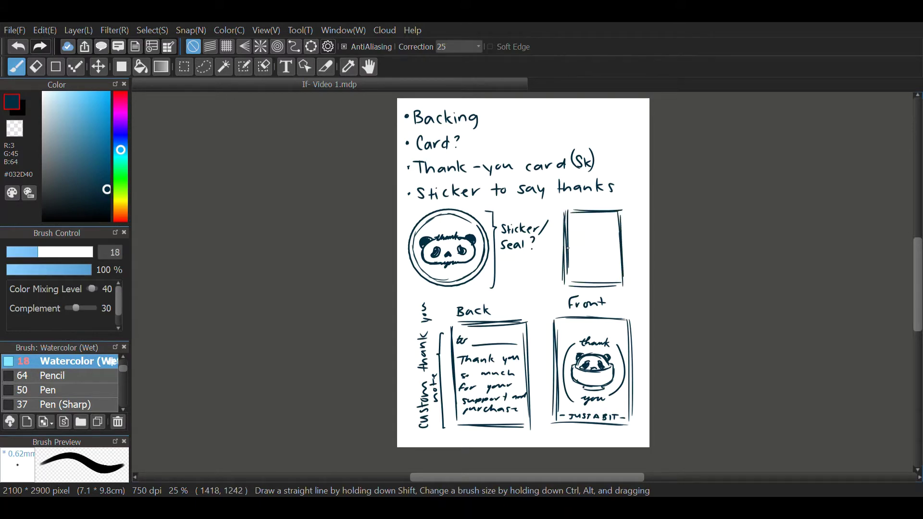
Add a header band to the backing card with the lettering "JUST A BIT" and a small panda face
left_click_drag(580, 224, 618, 223)
scroll(601, 206, "up", 4)
left_click_drag(503, 249, 495, 280)
left_click_drag(511, 248, 528, 281)
left_click_drag(561, 282, 575, 281)
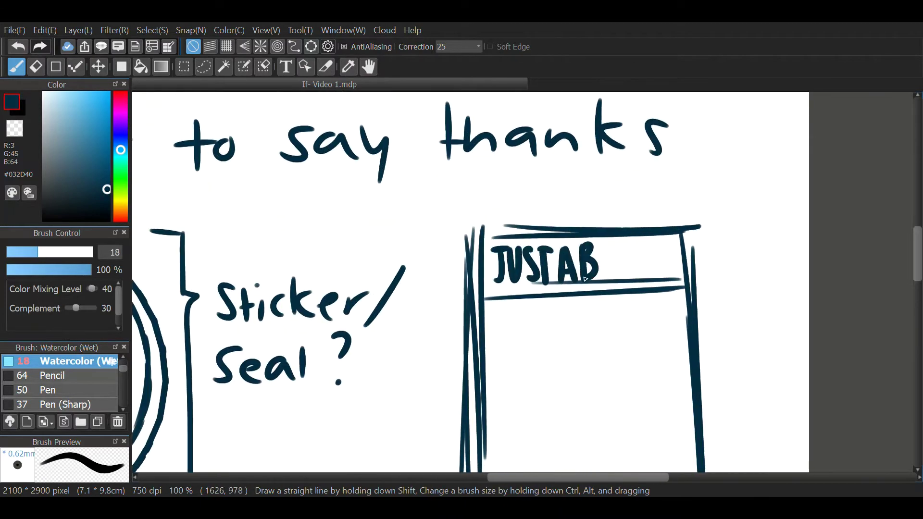
left_click_drag(612, 249, 614, 281)
mouse_move(672, 254)
left_mouse_down()
mouse_move(650, 250)
mouse_move(670, 259)
left_mouse_up()
Sketch the rounded product shapes on the backing card and bracket the card with the vertical label "BACKING"
scroll(668, 260, "down", 2)
mouse_move(552, 293)
left_mouse_down()
mouse_move(565, 334)
mouse_move(570, 303)
left_mouse_up()
left_click_drag(603, 284, 592, 319)
left_click_drag(548, 269, 618, 276)
left_click_drag(669, 143, 688, 377)
left_click_drag(702, 188, 721, 204)
mouse_move(721, 212)
left_mouse_down()
mouse_move(702, 228)
mouse_move(720, 243)
left_mouse_up()
left_click_drag(700, 248, 721, 260)
mouse_move(719, 279)
left_mouse_down()
mouse_move(702, 295)
mouse_move(709, 317)
left_mouse_up()
scroll(673, 308, "down", 3)
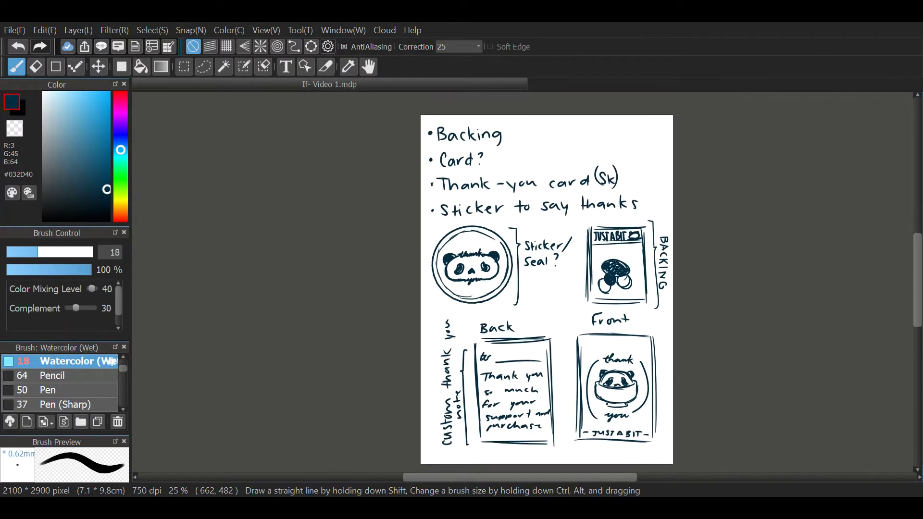
Add "(Sk)" after the "Backing" bullet
left_click_drag(520, 127, 514, 137)
left_click_drag(522, 126, 523, 139)
left_click_drag(526, 130, 528, 138)
left_click_drag(529, 120, 529, 139)
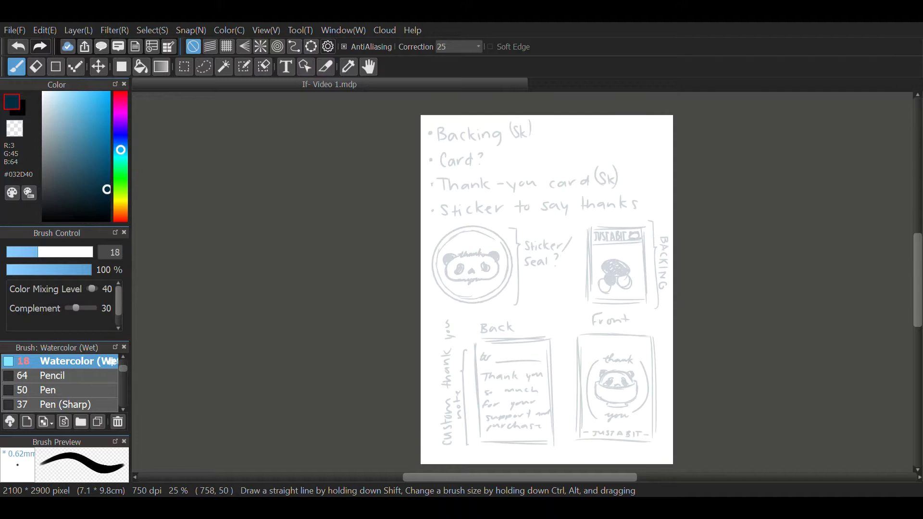
Draw two large concentric circles over the faded notes using ellipse snapping
left_click(311, 47)
left_click_drag(534, 196, 570, 244)
left_click_drag(597, 348, 649, 409)
left_click_drag(577, 194, 577, 180)
left_click_drag(524, 200, 526, 199)
left_click_drag(643, 385, 633, 379)
left_click_drag(524, 213, 522, 213)
left_click(623, 190)
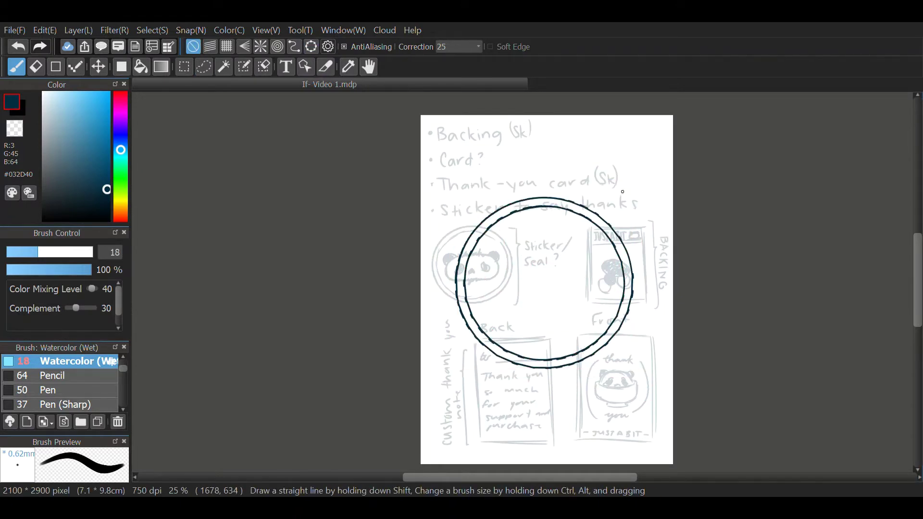
Switch to the Pencil (Rough) 2 brush at 100% opacity and size 45
scroll(59, 380, "up", 1)
left_click(67, 362)
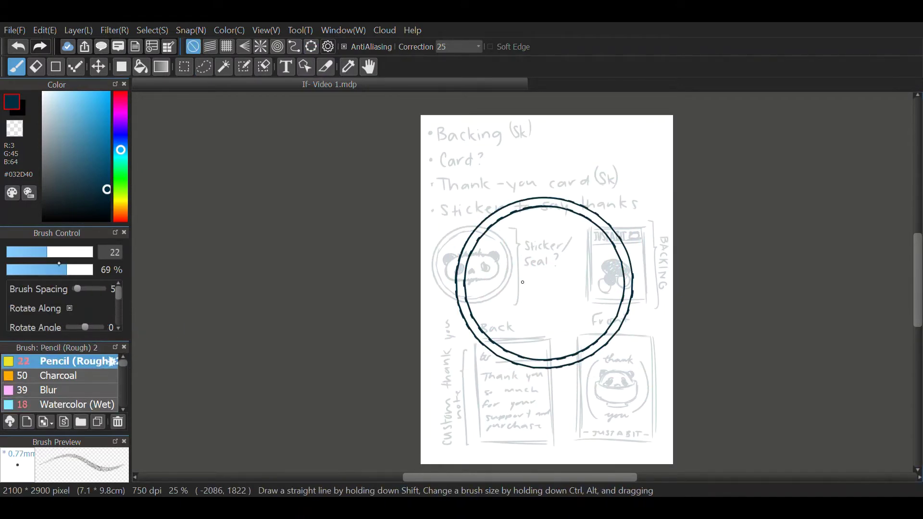
left_click_drag(67, 269, 93, 270)
left_click_drag(49, 252, 68, 252)
Sketch a portrait inside the circles, with a panda hat, head, neck, shoulders, collar and long straight hair
mouse_move(524, 256)
left_mouse_down()
mouse_move(558, 247)
mouse_move(531, 260)
mouse_move(517, 248)
mouse_move(524, 231)
mouse_move(565, 236)
mouse_move(527, 261)
mouse_move(528, 302)
mouse_move(563, 262)
left_mouse_up()
mouse_move(538, 298)
left_mouse_down()
mouse_move(556, 326)
mouse_move(589, 345)
mouse_move(567, 336)
mouse_move(500, 350)
left_mouse_up()
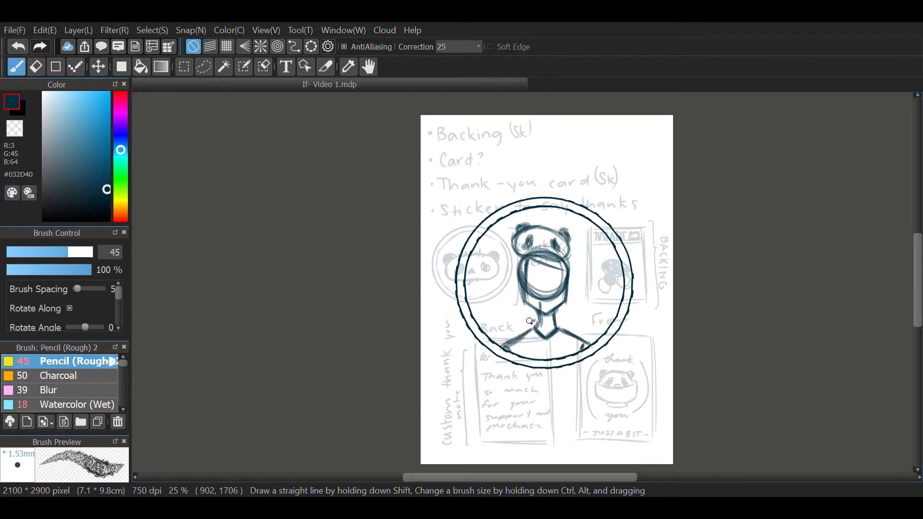
left_click_drag(538, 314, 537, 359)
mouse_move(516, 262)
left_mouse_down()
mouse_move(514, 354)
mouse_move(529, 363)
left_mouse_up()
left_click_drag(570, 259, 567, 355)
mouse_move(574, 276)
left_mouse_down()
mouse_move(576, 353)
mouse_move(558, 356)
left_mouse_up()
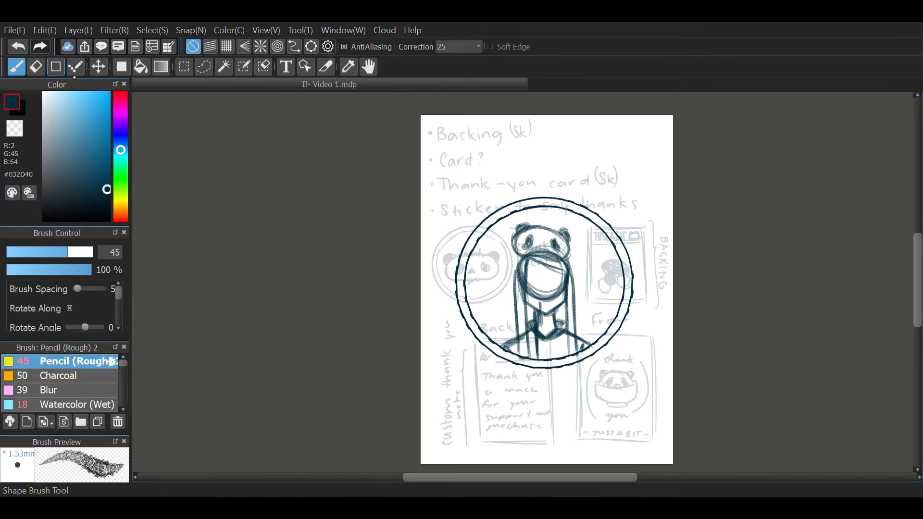
Sketch the face guidelines, fringe, eyes, nose and mouth on the portrait
left_click(36, 66)
key("b")
left_click_drag(529, 280, 562, 278)
mouse_move(545, 267)
left_mouse_down()
mouse_move(546, 313)
mouse_move(553, 301)
left_mouse_up()
left_click_drag(529, 259, 561, 279)
left_click_drag(529, 279, 540, 271)
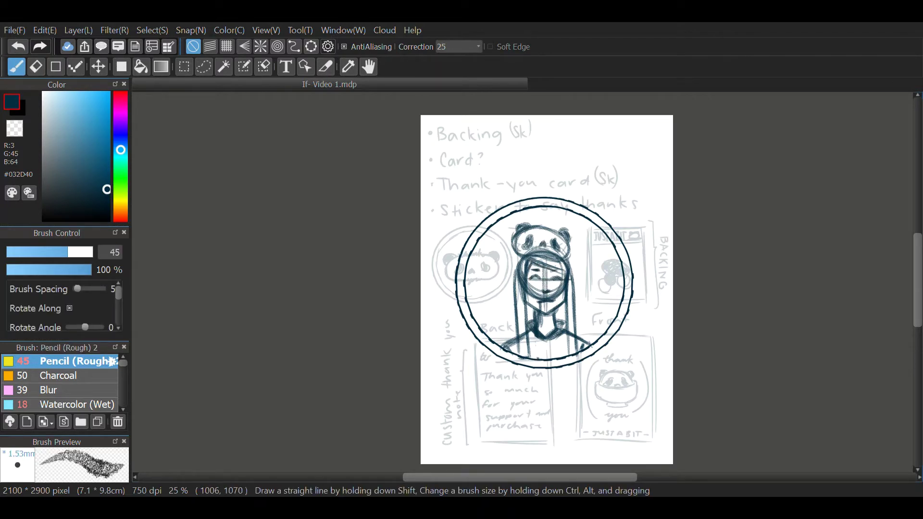
Redraw the two concentric circles as thick pencil rings using ellipse snapping
left_click_drag(470, 314, 520, 357)
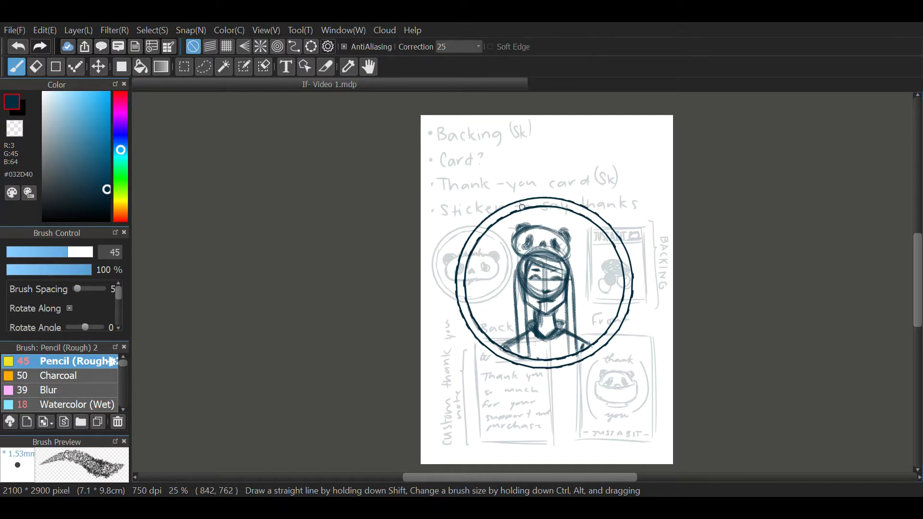
left_click(311, 47)
left_click_drag(500, 219, 494, 219)
left_click_drag(637, 374, 647, 383)
mouse_move(601, 351)
left_mouse_down()
mouse_move(563, 195)
mouse_move(601, 216)
left_mouse_up()
left_click(632, 178)
Set the brush size to 29 and trace the panda hat's outline and first ear over the faded sketch
left_click(53, 253)
scroll(515, 210, "up", 2)
left_click_drag(519, 210, 517, 188)
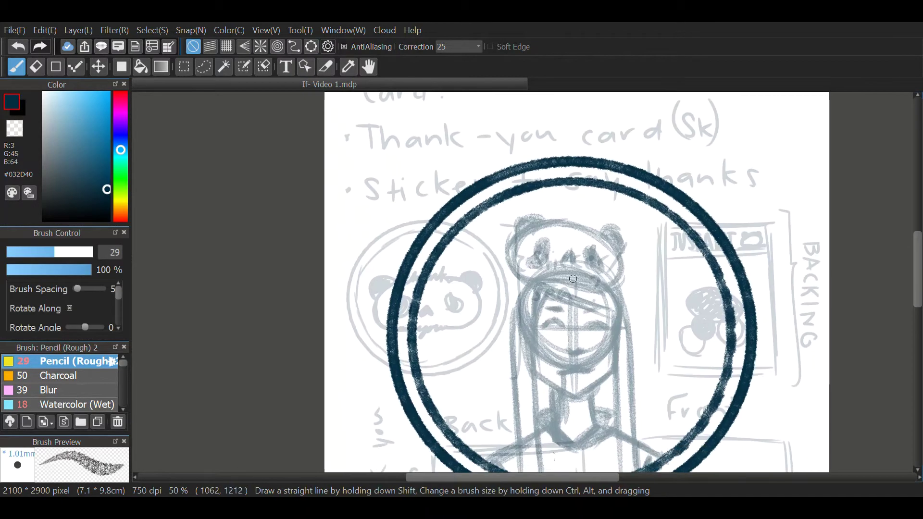
left_click_drag(532, 283, 603, 281)
left_click_drag(521, 285, 621, 285)
left_click_drag(553, 221, 613, 286)
mouse_move(561, 221)
left_mouse_down()
mouse_move(524, 285)
mouse_move(624, 250)
left_mouse_up()
left_click_drag(511, 241, 525, 226)
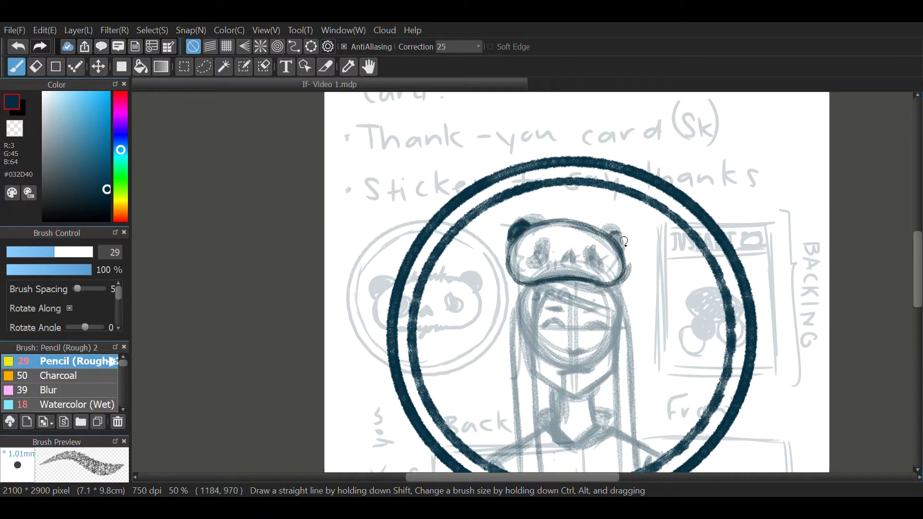
Fill in the panda hat's second ear and draw its eyes and nose
left_click_drag(612, 235, 624, 249)
left_click_drag(546, 244, 534, 265)
left_click_drag(595, 250, 604, 270)
left_click_drag(565, 262, 575, 262)
scroll(583, 134, "down", 1)
Trace the portrait's long hair and fringe, and draw the eyes, nose, mouth and jawline
left_click_drag(582, 133, 586, 142)
mouse_move(561, 231)
left_mouse_down()
mouse_move(609, 255)
mouse_move(556, 356)
mouse_move(547, 353)
left_mouse_up()
left_click_drag(609, 231, 620, 358)
left_click_drag(613, 265, 621, 357)
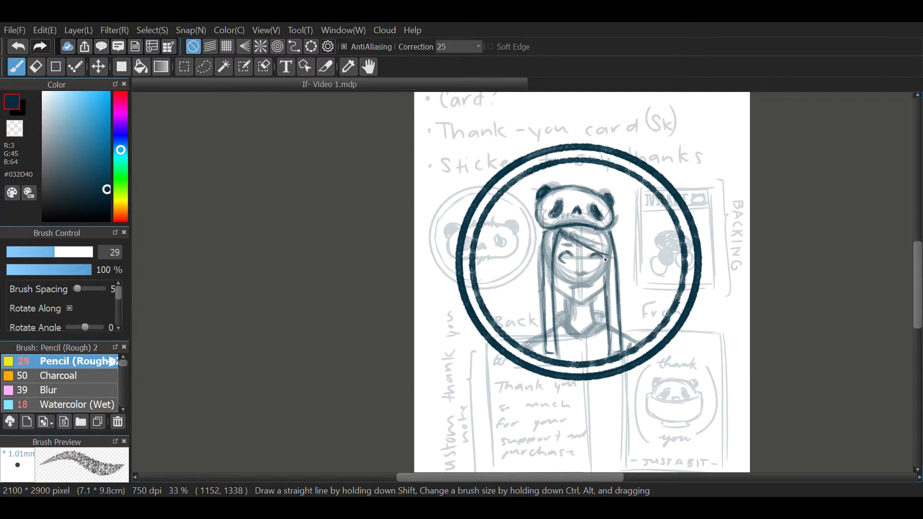
left_click_drag(590, 252, 606, 266)
mouse_move(562, 243)
left_mouse_down()
mouse_move(569, 265)
mouse_move(594, 283)
left_mouse_up()
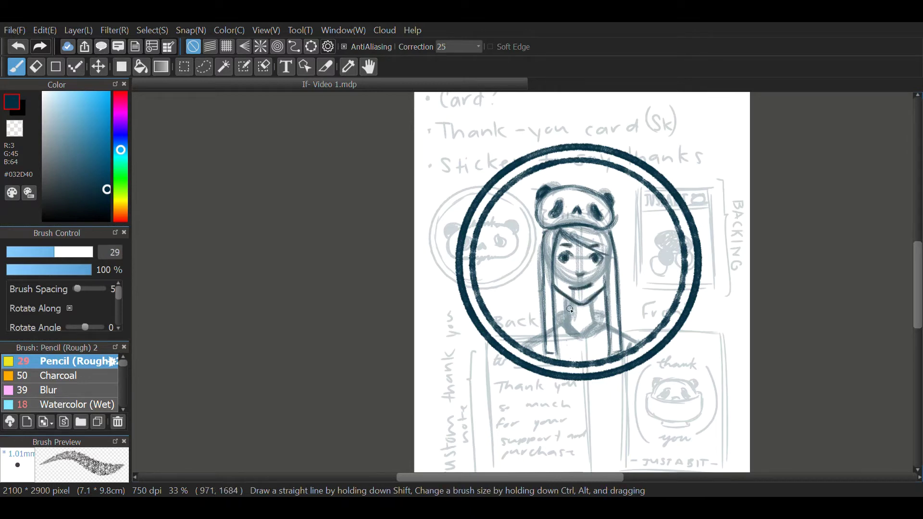
Draw the portrait's collar and shoulders and reinforce the long hair strands
left_click_drag(564, 333, 579, 338)
left_click_drag(542, 336, 525, 347)
left_click_drag(606, 327, 583, 338)
mouse_move(621, 334)
left_mouse_down()
mouse_move(637, 344)
mouse_move(622, 353)
left_mouse_up()
left_click_drag(602, 260, 613, 351)
left_click_drag(548, 233, 541, 350)
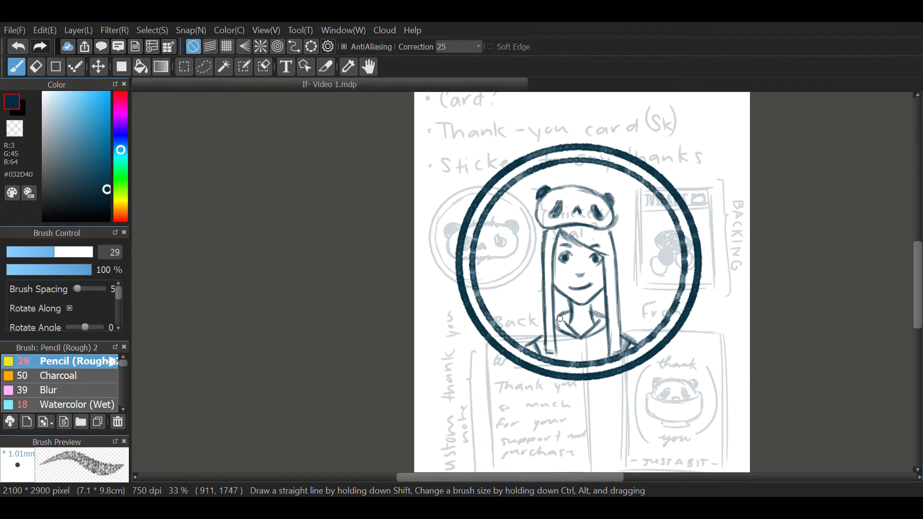
Add an outer hair strand and fuller lips to the portrait
left_click_drag(545, 259, 534, 354)
mouse_move(575, 288)
left_mouse_down()
mouse_move(588, 291)
mouse_move(571, 323)
left_mouse_up()
mouse_move(579, 310)
left_mouse_down()
mouse_move(587, 316)
mouse_move(592, 306)
left_mouse_up()
Lasso the lower part of the portrait and move the collar, shoulders and hair ends closer to the face
key("v")
key("l")
mouse_move(556, 281)
left_mouse_down()
mouse_move(592, 299)
mouse_move(632, 288)
left_mouse_up()
key("v")
left_click_drag(570, 265, 571, 275)
key("m")
left_click(463, 186)
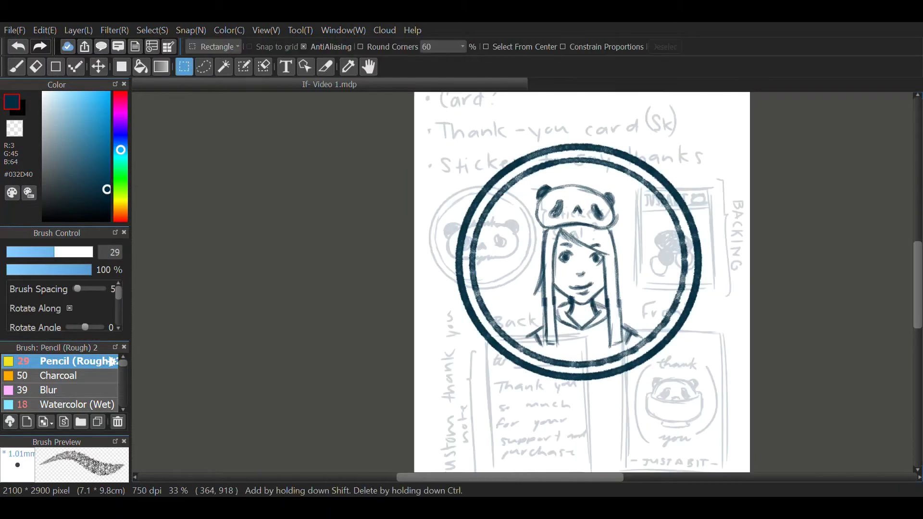
Rework the hair strands beside the face and clear the whole portrait from inside the rings
key("b")
left_click_drag(610, 228, 620, 323)
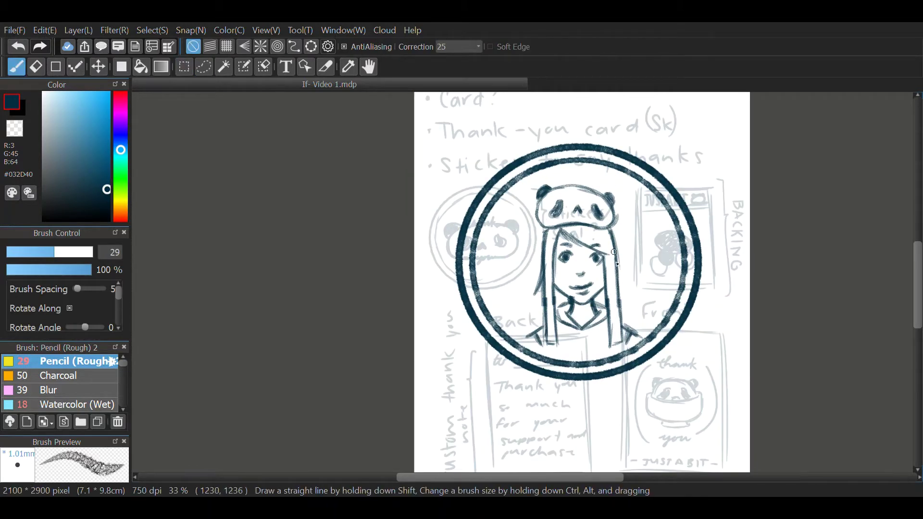
left_click_drag(601, 231, 609, 308)
key("Delete")
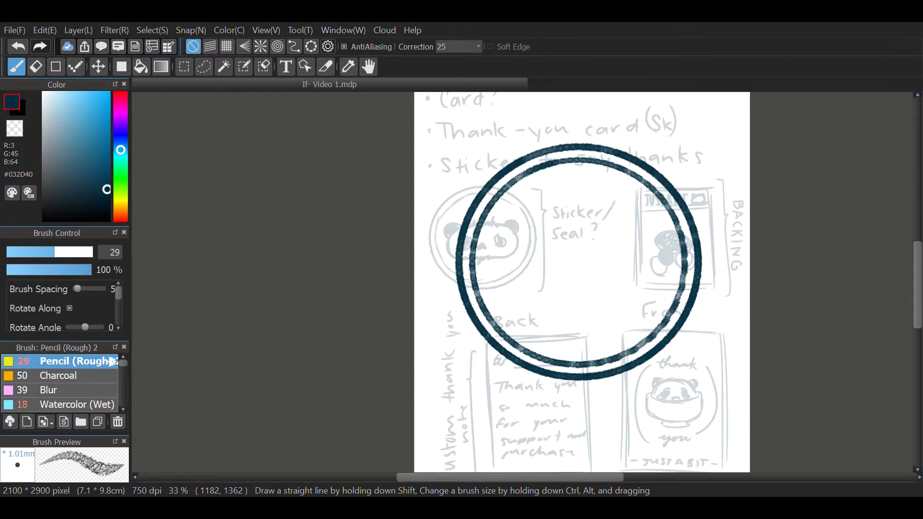
Sketch a panda head in the middle of the rings with two eye patches, a nose and two ears
left_click_drag(560, 229, 535, 248)
left_click_drag(589, 226, 632, 257)
mouse_move(596, 226)
left_mouse_down()
mouse_move(529, 265)
mouse_move(624, 290)
mouse_move(526, 286)
left_mouse_up()
left_click_drag(527, 253, 556, 301)
left_click_drag(557, 255, 544, 285)
mouse_move(597, 254)
left_mouse_down()
mouse_move(619, 254)
mouse_move(601, 271)
left_mouse_up()
mouse_move(576, 281)
left_mouse_down()
mouse_move(578, 271)
mouse_move(586, 279)
left_mouse_up()
left_click_drag(536, 237, 526, 253)
left_click_drag(618, 233, 637, 243)
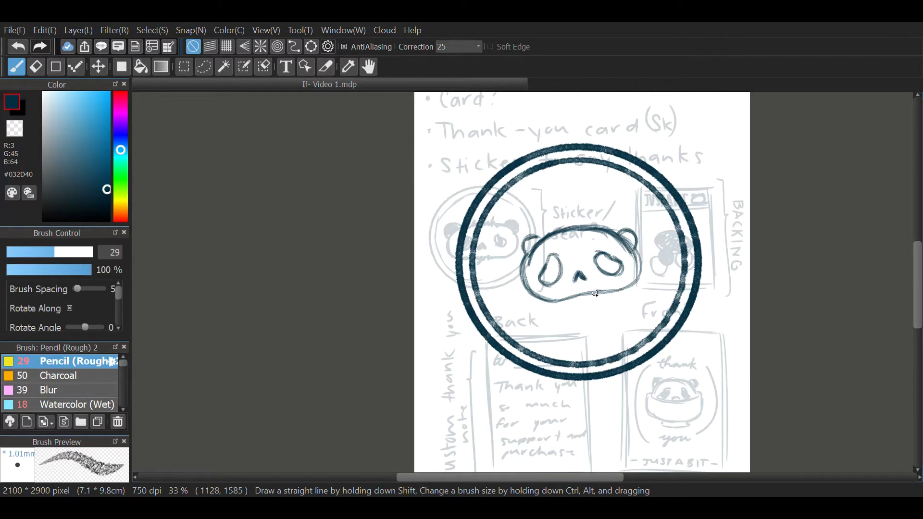
Sketch a girl's head beneath the panda with guide lines, closed smiling eyes and hair falling down both sides
mouse_move(592, 293)
left_mouse_down()
mouse_move(619, 322)
mouse_move(569, 288)
mouse_move(585, 355)
mouse_move(598, 347)
mouse_move(583, 335)
left_mouse_up()
left_click_drag(599, 331, 616, 330)
left_click_drag(574, 306, 606, 303)
left_click_drag(563, 323, 578, 322)
mouse_move(567, 303)
left_mouse_down()
mouse_move(625, 330)
mouse_move(555, 358)
left_mouse_up()
left_click_drag(618, 288, 630, 347)
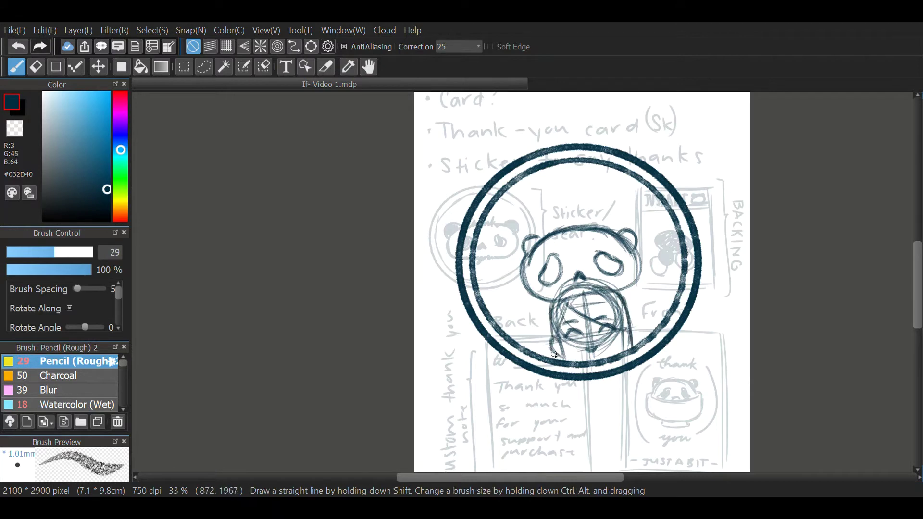
Retrace the outer ring at brush size 19 and the inner ring at 8.4 with the ellipse snap
left_click(39, 252)
left_click(311, 47)
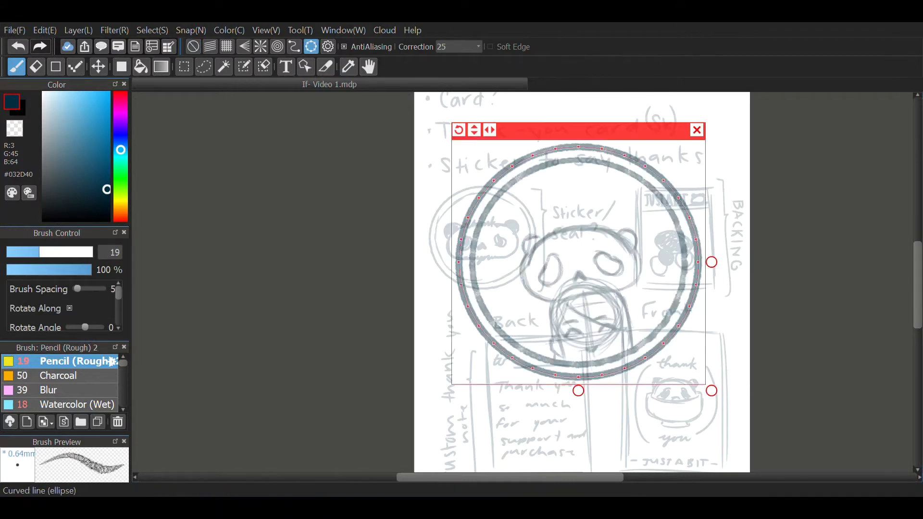
mouse_move(460, 260)
left_mouse_down()
mouse_move(665, 345)
mouse_move(459, 262)
left_mouse_up()
left_click_drag(711, 392, 704, 384)
left_click(19, 252)
left_click_drag(467, 262, 469, 283)
left_click(689, 137)
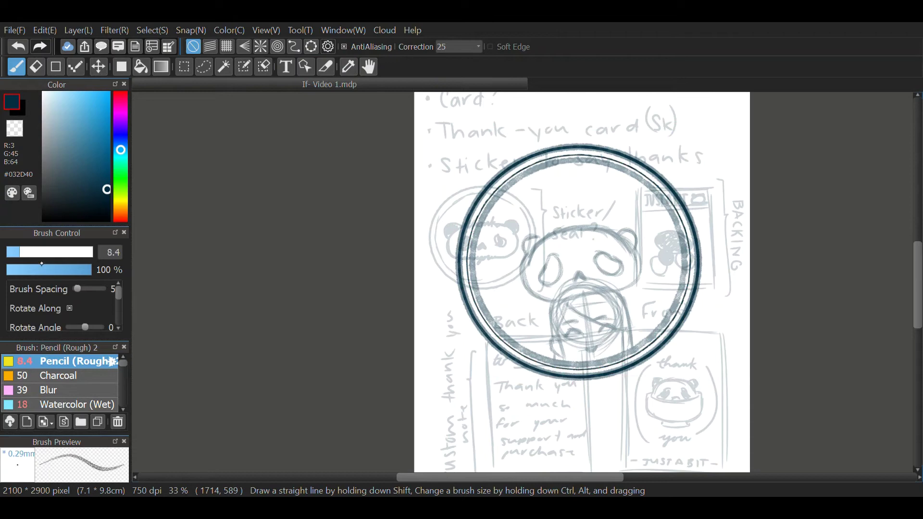
Draw the girl's eyebrows, closed eyes and smile over the faded sketch at brush size 22
left_click(45, 251)
scroll(574, 338, "up", 2)
left_click_drag(559, 332, 588, 330)
left_click_drag(627, 327, 638, 313)
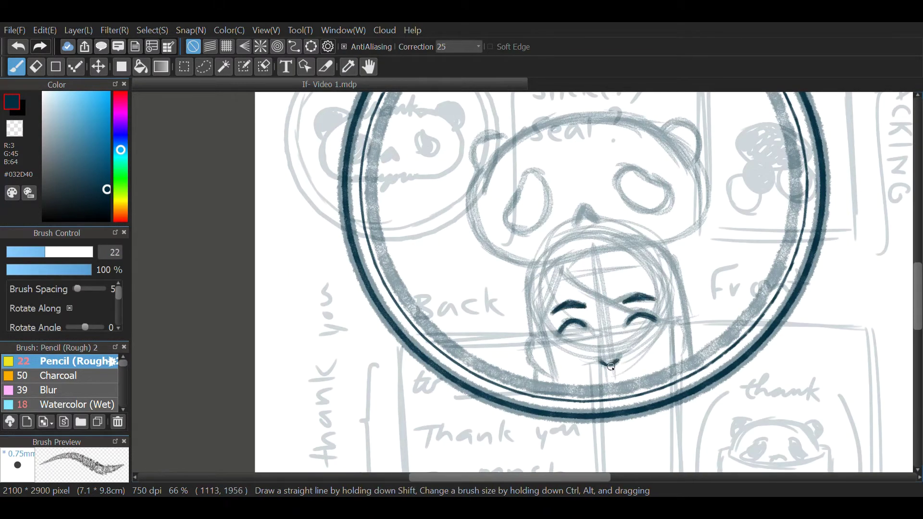
left_click_drag(600, 360, 626, 356)
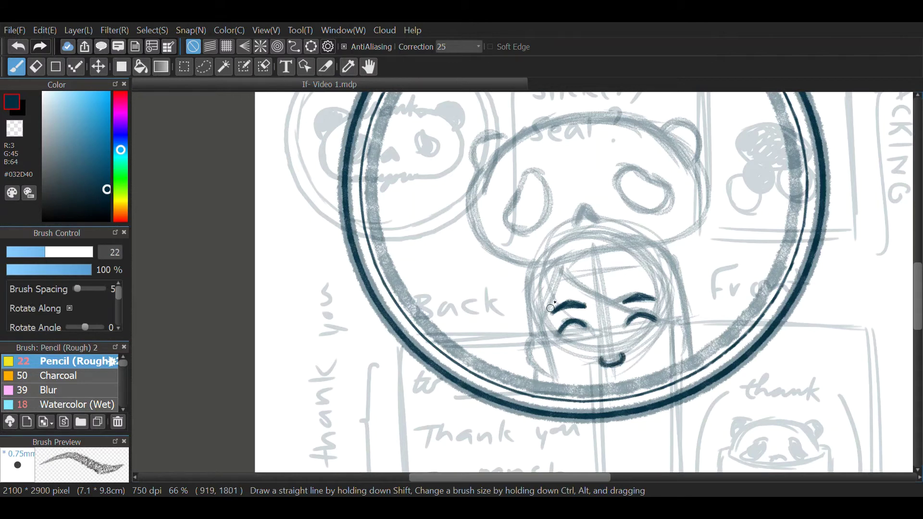
Draw the sides of the girl's face and both ears
left_click_drag(542, 326, 558, 387)
mouse_move(673, 365)
left_mouse_down()
mouse_move(670, 323)
mouse_move(674, 358)
left_mouse_up()
left_click_drag(543, 330, 531, 367)
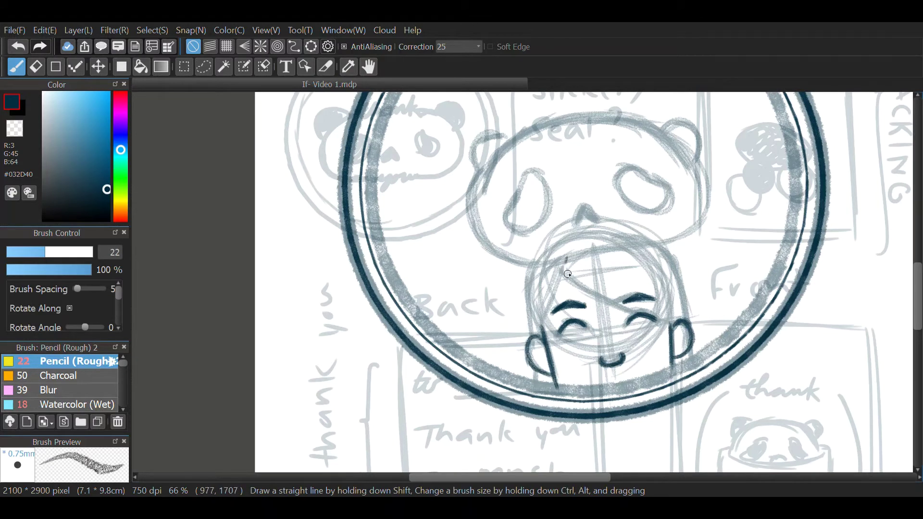
Draw the girl's swept fringe and the inner hairline around her forehead
left_click_drag(568, 274, 597, 307)
left_click_drag(590, 289, 668, 325)
key("ctrl+z")
left_click_drag(565, 269, 544, 335)
left_click_drag(562, 261, 538, 331)
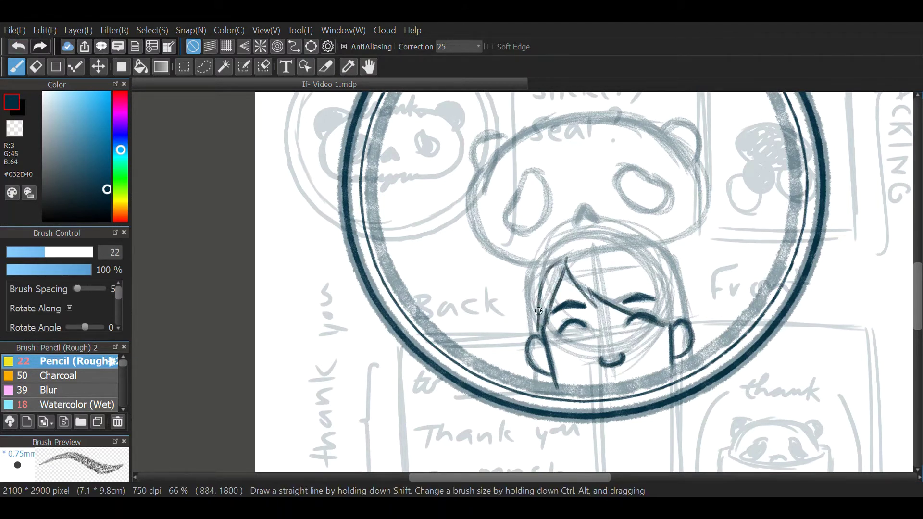
mouse_move(604, 250)
left_mouse_down()
mouse_move(673, 321)
mouse_move(666, 289)
left_mouse_up()
left_click_drag(644, 245, 683, 327)
key("ctrl+z")
key("ctrl+z")
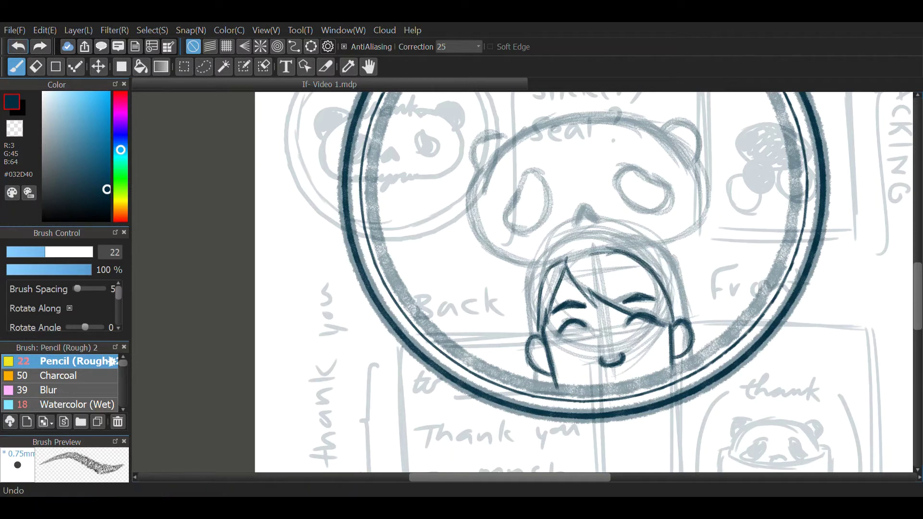
Add the outer hair contour and the short strands below the ears down to the ring
mouse_move(538, 262)
left_mouse_down()
mouse_move(530, 336)
mouse_move(695, 320)
mouse_move(685, 365)
mouse_move(532, 336)
left_mouse_up()
mouse_move(539, 396)
left_mouse_down()
mouse_move(543, 371)
mouse_move(566, 399)
left_mouse_up()
mouse_move(671, 355)
left_mouse_down()
mouse_move(667, 384)
mouse_move(687, 379)
left_mouse_up()
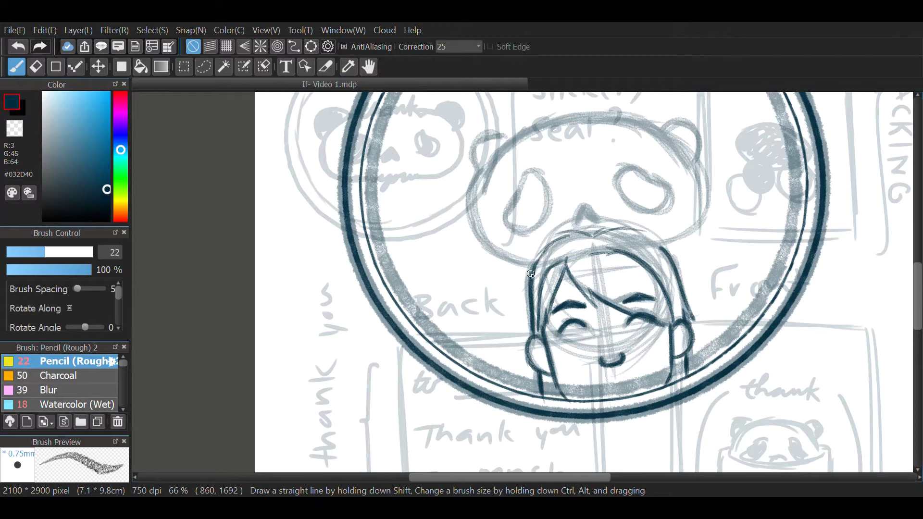
Try to erase the crown of the girl's hair and trace the panda's head outline above it
key("e")
left_click_drag(557, 240, 621, 228)
key("b")
left_click_drag(662, 251, 536, 269)
left_click_drag(468, 205, 508, 270)
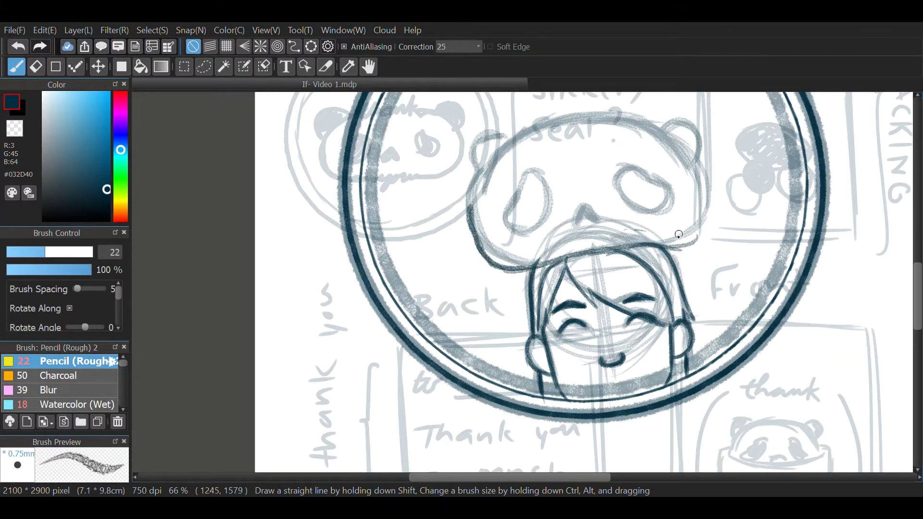
left_click_drag(669, 248, 702, 154)
left_click(18, 47)
left_click(19, 47)
left_click(18, 47)
left_click(18, 46)
Outline the panda's head resting on the girl's hair and draw its two eye patches and nose
mouse_move(617, 262)
left_mouse_down()
mouse_move(465, 211)
mouse_move(692, 241)
mouse_move(539, 262)
left_mouse_up()
left_click_drag(694, 240, 634, 161)
key("ctrl+z")
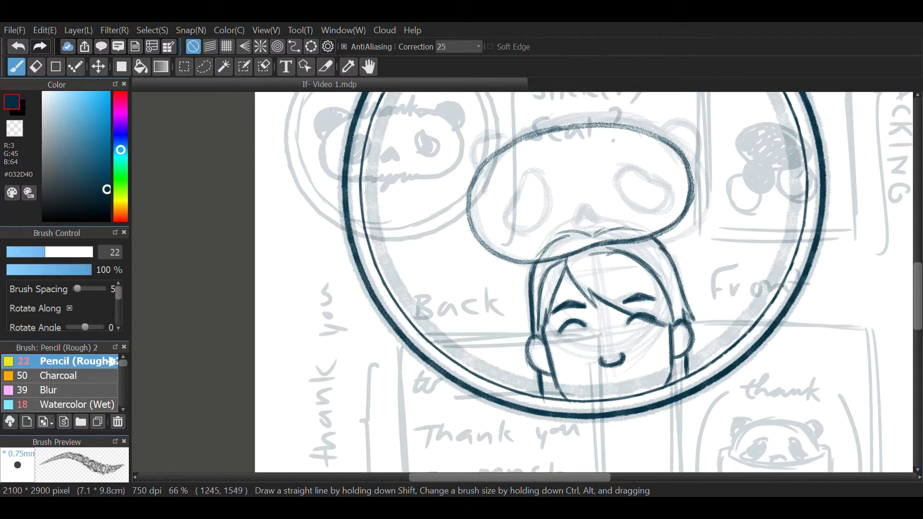
key("e")
key("b")
left_click_drag(532, 185, 529, 174)
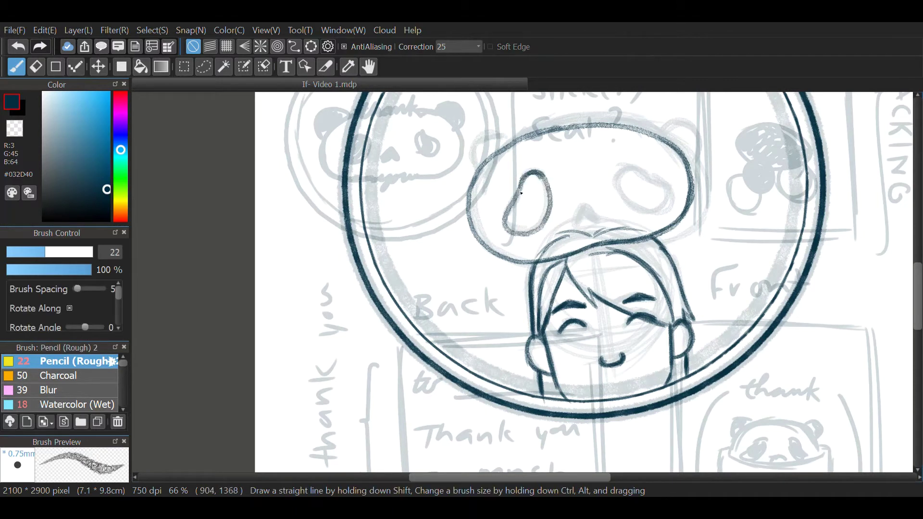
mouse_move(615, 165)
left_mouse_down()
mouse_move(659, 185)
mouse_move(625, 166)
left_mouse_up()
left_click_drag(578, 221, 595, 220)
Draw and fill the panda's two dark ears at the upper corners of its head
mouse_move(550, 133)
left_mouse_down()
mouse_move(470, 210)
mouse_move(474, 230)
left_mouse_up()
left_click_drag(537, 133, 470, 212)
key("e")
mouse_move(487, 158)
left_mouse_down()
mouse_move(468, 198)
mouse_move(557, 127)
left_mouse_up()
key("b")
mouse_move(474, 185)
left_mouse_down()
mouse_move(488, 159)
mouse_move(476, 180)
left_mouse_up()
mouse_move(649, 132)
left_mouse_down()
mouse_move(679, 145)
mouse_move(659, 132)
mouse_move(667, 128)
left_mouse_up()
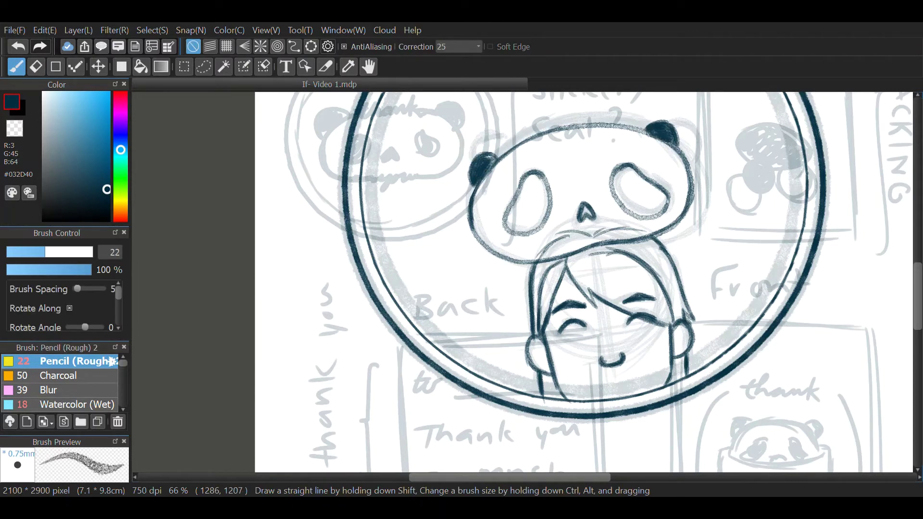
Erase both rings around the drawing along the ellipse snap with the eraser at size 45
scroll(565, 125, "down", 2)
key("e")
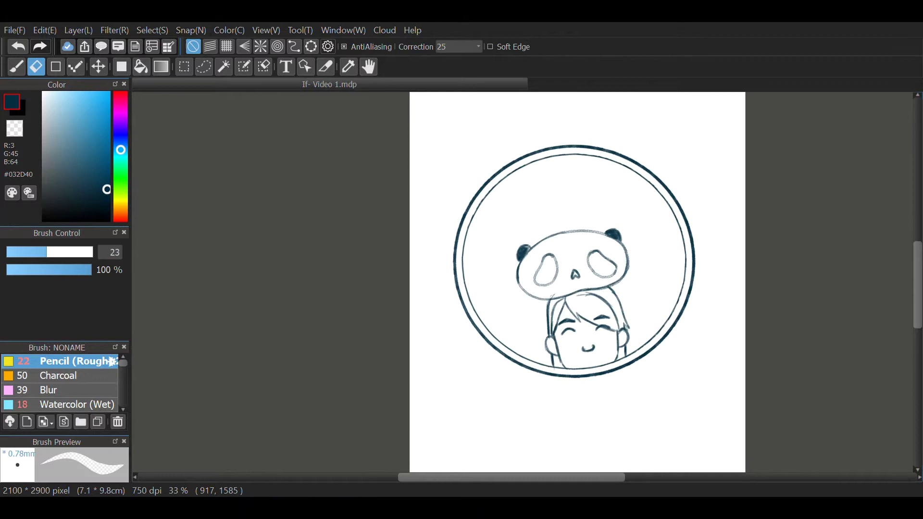
left_click(311, 47)
left_click(67, 252)
left_click_drag(595, 155, 594, 155)
left_click_drag(700, 384, 711, 395)
mouse_move(612, 126)
left_mouse_down()
mouse_move(602, 126)
mouse_move(611, 128)
left_mouse_up()
mouse_move(457, 224)
left_mouse_down()
mouse_move(671, 191)
mouse_move(474, 197)
left_mouse_up()
left_click_drag(623, 128, 625, 127)
left_click_drag(543, 150, 469, 220)
left_click_drag(611, 127, 606, 128)
left_click_drag(464, 217, 529, 163)
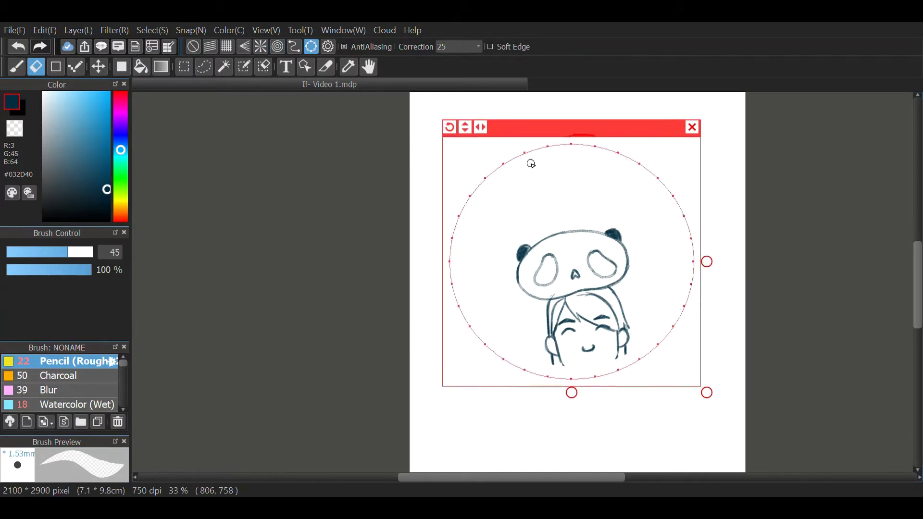
Draw two smaller concentric rings around the figures with Watercolor (Wet) at size 13.2, resizing the ellipse guide
left_click_drag(704, 388, 667, 352)
left_click_drag(595, 170, 600, 192)
key("b")
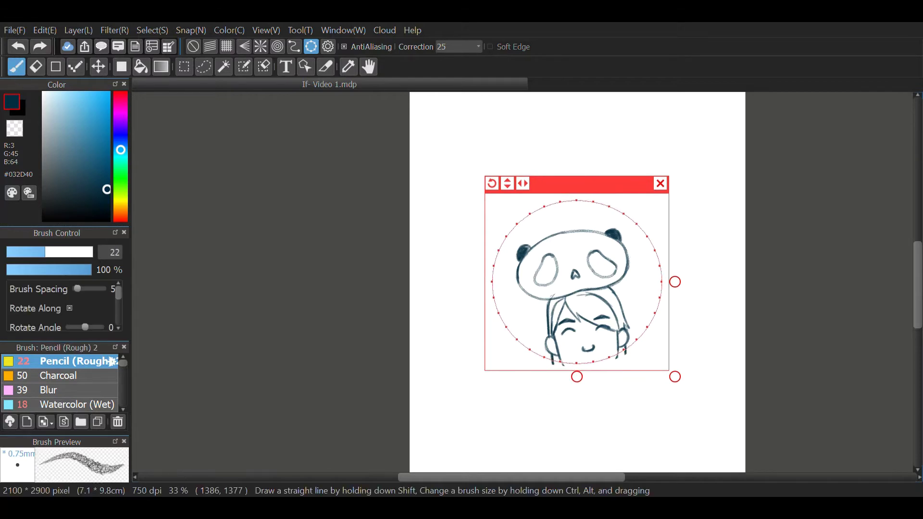
left_click(67, 405)
left_click(41, 253)
left_click(29, 253)
left_click_drag(519, 217, 538, 205)
left_click_drag(674, 378, 682, 384)
left_click_drag(539, 188, 667, 171)
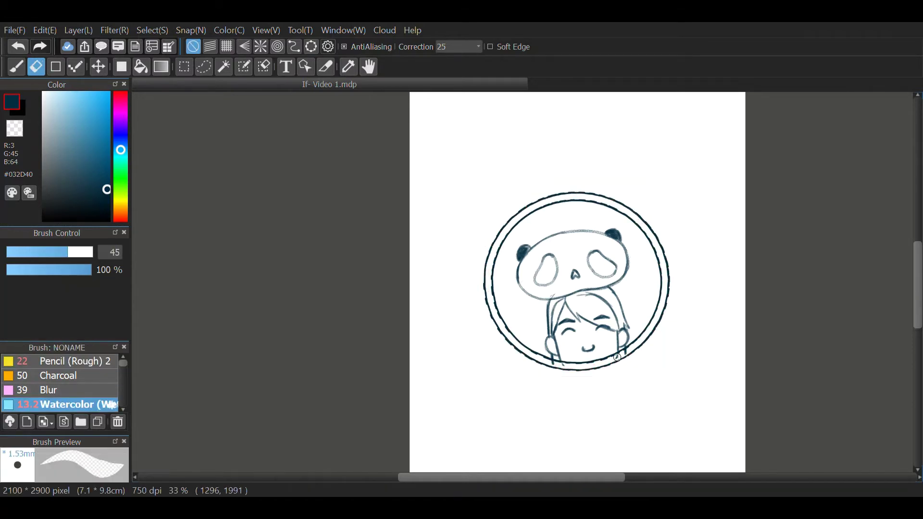
Reduce the eraser to size 23 and erase the girl's lines that run over the lower part of the rings
key("bracketleft")
key("bracketleft")
key("bracketleft")
key("bracketleft")
key("bracketleft")
key("bracketleft")
left_click_drag(631, 347, 610, 361)
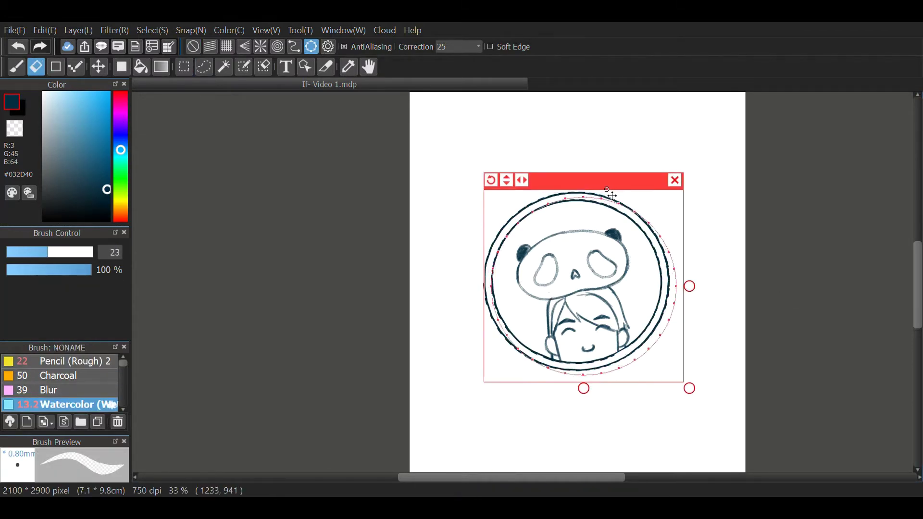
Ink both rings again over the sketch with Watercolor (Wet), fitting the ellipse guide to each ring
left_click_drag(688, 387, 680, 385)
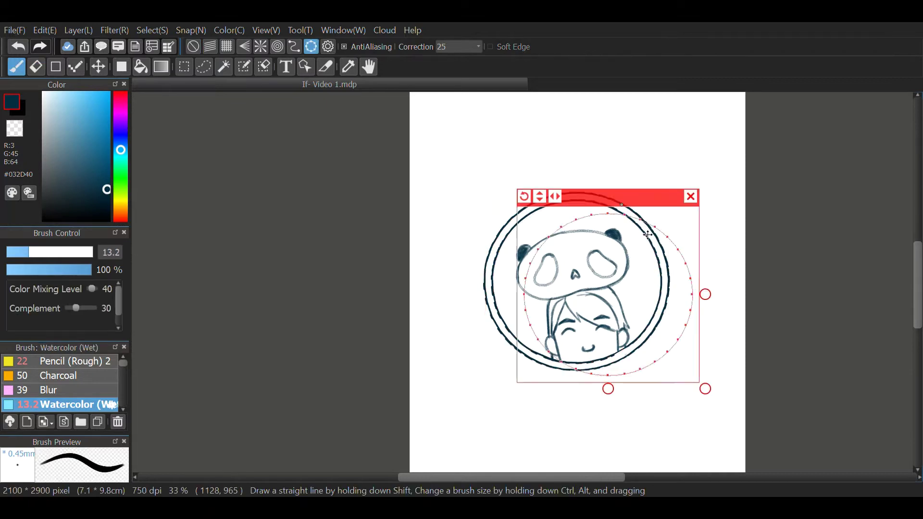
left_click_drag(648, 234, 615, 219)
left_click_drag(655, 264, 658, 262)
left_click_drag(673, 373, 683, 382)
left_click_drag(667, 263, 667, 262)
left_click(667, 177)
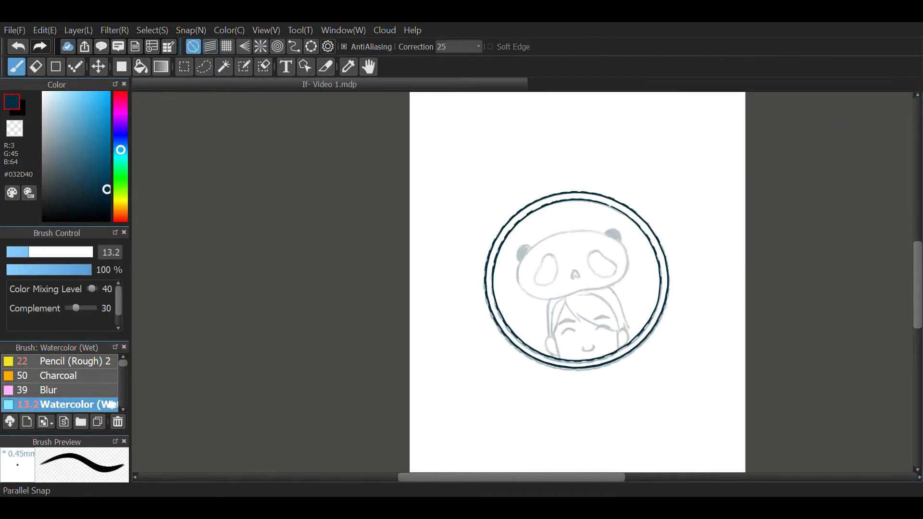
Draw an ellipse around the panda's head with the ellipse snap as the base of its outline
left_click(311, 46)
left_click_drag(673, 330, 606, 269)
left_click_drag(560, 121, 599, 185)
left_click_drag(645, 334, 641, 331)
left_click_drag(623, 285, 624, 284)
left_click(628, 190)
left_click(152, 30)
left_click(183, 159)
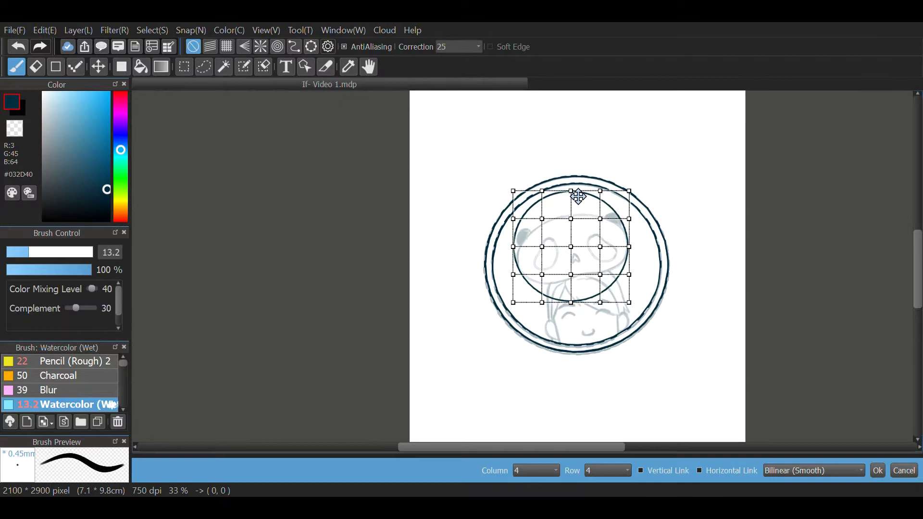
left_click_drag(571, 191, 572, 206)
left_click_drag(600, 191, 604, 208)
left_click_drag(629, 191, 628, 213)
left_click(904, 471)
Transform the ellipse by squashing it vertically towards the height of the panda's head
left_click(152, 31)
left_click(179, 147)
left_click_drag(571, 185, 572, 204)
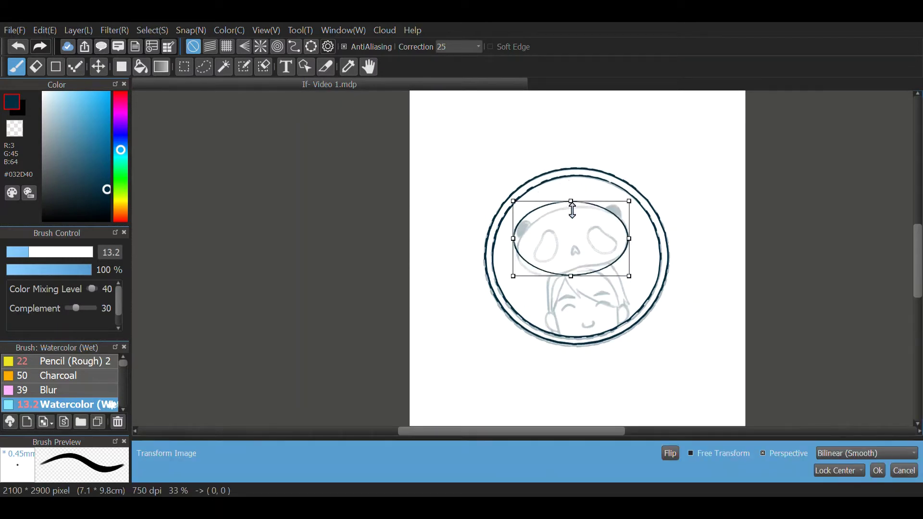
left_click(877, 471)
Mesh-transform the ellipse so its lower edge curves upward like the underside of the panda's head
left_click(151, 30)
left_click(183, 159)
left_click_drag(571, 285, 570, 269)
left_click_drag(600, 285, 597, 276)
left_click_drag(542, 285, 539, 279)
left_click_drag(600, 247, 601, 240)
left_click_drag(513, 284, 540, 270)
left_click(878, 471)
Rotate the panda head outline counter-clockwise and shift it down onto the sketched head
left_click(152, 31)
left_click(179, 147)
left_click_drag(646, 228, 639, 202)
left_click_drag(571, 234, 570, 245)
left_click(878, 471)
Try to mesh-transform the corners, sides and upper edge of the panda head outline into a rounder shape
left_click(152, 30)
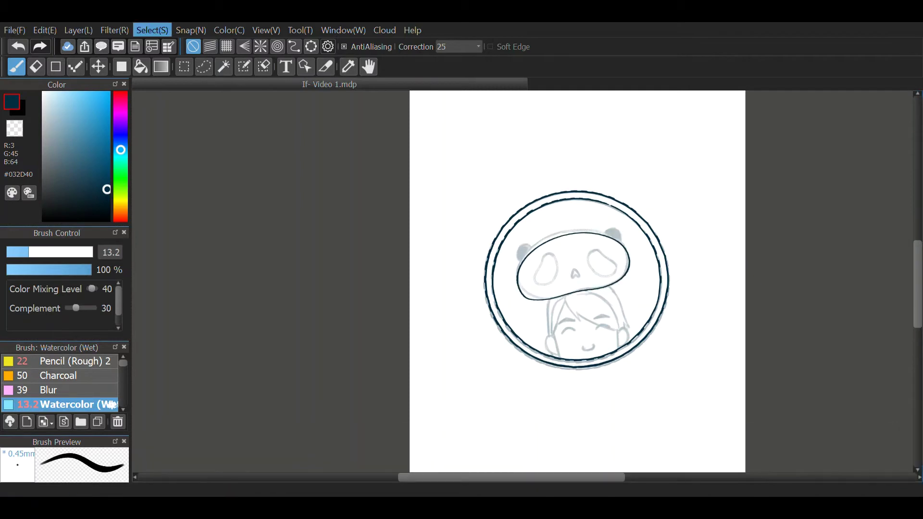
left_click(183, 158)
left_click_drag(631, 217, 622, 221)
left_click_drag(631, 235, 625, 252)
left_click_drag(516, 287, 522, 285)
left_click_drag(544, 287, 519, 268)
left_click_drag(516, 252, 519, 251)
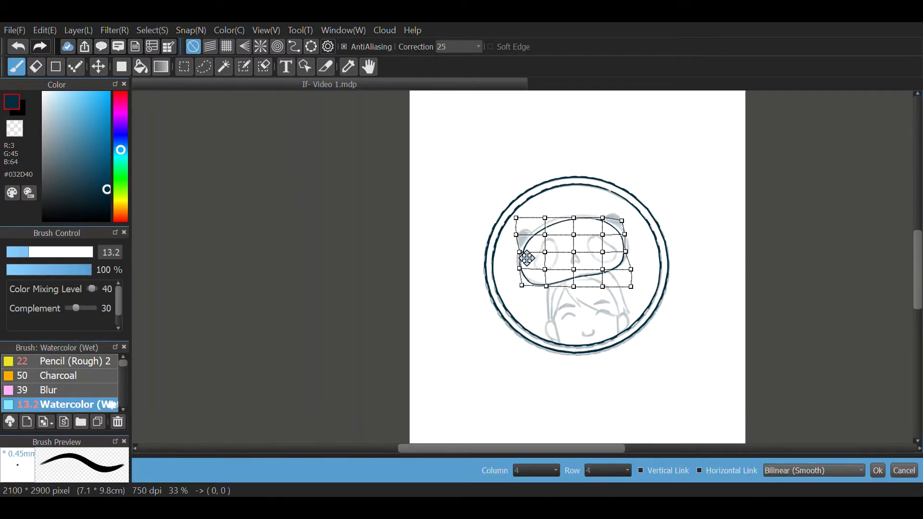
left_click_drag(603, 218, 602, 223)
left_click_drag(625, 234, 628, 234)
left_click_drag(574, 218, 573, 222)
left_click(878, 471)
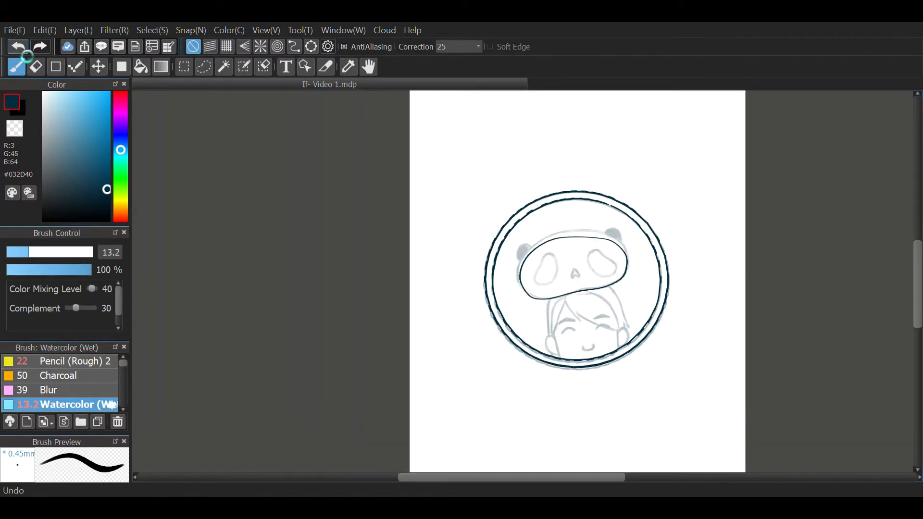
left_click(22, 49)
Narrow the panda head outline from both sides and adjust its position over the sketch
left_click(152, 30)
left_click(179, 147)
left_click_drag(522, 244, 528, 244)
left_click_drag(626, 244, 620, 245)
left_click(877, 470)
left_click(98, 66)
mouse_move(573, 266)
left_mouse_down()
mouse_move(546, 270)
mouse_move(558, 267)
mouse_move(541, 255)
left_mouse_up()
Ink the panda's two round ears, eye patches and nose on the narrowed head outline
key("b")
left_click_drag(601, 242, 619, 254)
left_click(37, 66)
left_click(16, 67)
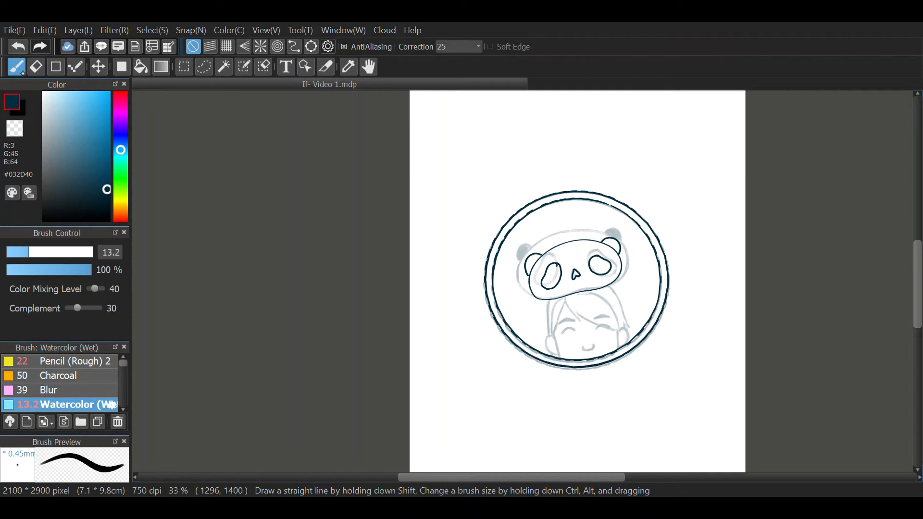
Fill the panda's eye patches, nose and both ears with dark navy #032D40
left_click(141, 67)
left_click(19, 46)
left_click(551, 278)
left_click(575, 275)
left_click(600, 265)
left_click(612, 245)
left_click(532, 263)
left_click(16, 67)
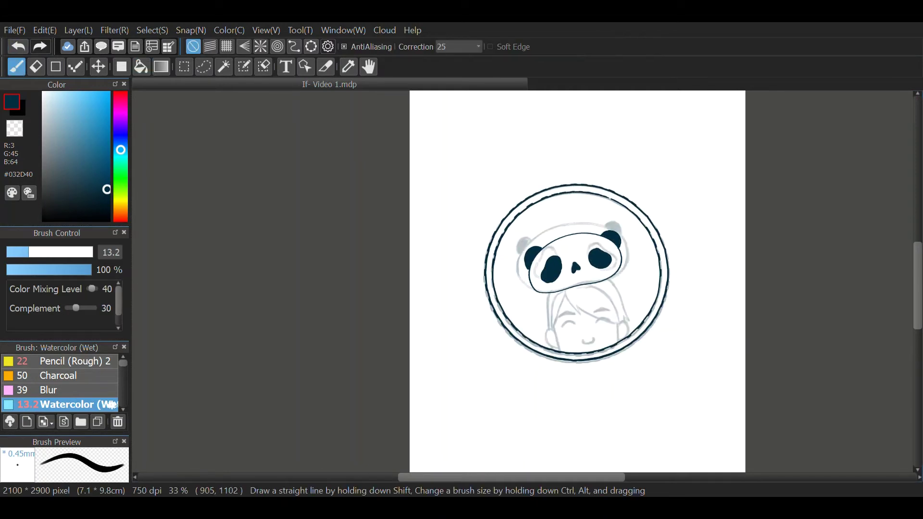
Ink the girl's curved closed eyes and solid eyebrows over the sketched face
scroll(577, 256, "up", 1)
left_click(18, 47)
mouse_move(538, 311)
left_mouse_down()
mouse_move(531, 340)
mouse_move(573, 358)
left_mouse_up()
left_click_drag(604, 357, 625, 353)
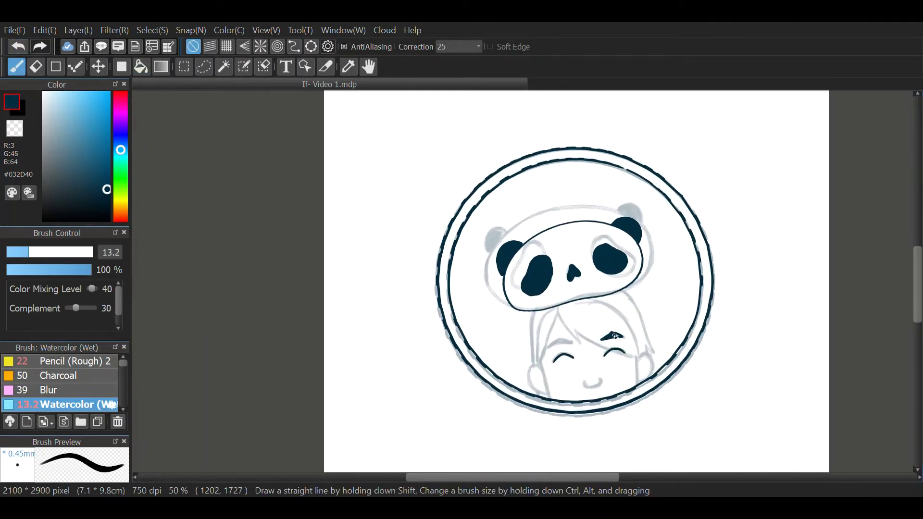
left_click_drag(561, 340, 552, 347)
left_click_drag(600, 382, 596, 387)
key("ctrl+z")
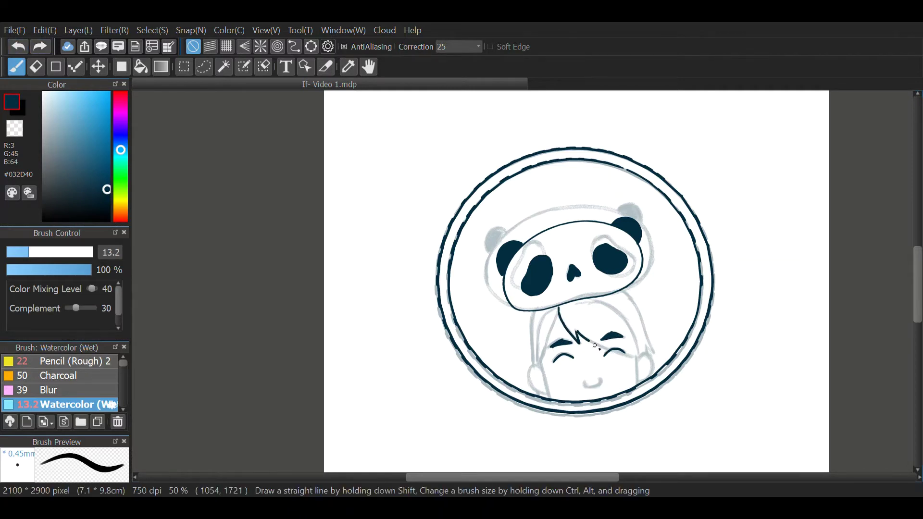
Ink the girl's zigzag fringe, the outer hair line on the right and the face edge beside the right ear
left_click_drag(559, 308, 637, 358)
mouse_move(608, 297)
left_mouse_down()
mouse_move(640, 351)
mouse_move(645, 340)
mouse_move(640, 383)
left_mouse_up()
key("ctrl+z")
key("ctrl+z")
left_click_drag(637, 357, 638, 384)
left_click_drag(536, 364, 547, 397)
key("ctrl+z")
key("ctrl+z")
key("ctrl+z")
left_click_drag(636, 355, 636, 386)
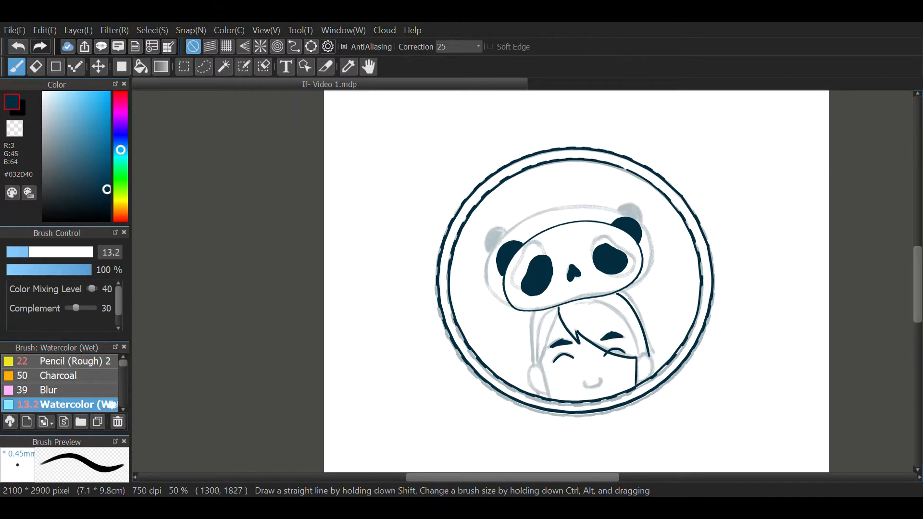
Ink the left side of the girl's hair, the left face edge and her ears
key("ctrl+z")
mouse_move(559, 307)
left_mouse_down()
mouse_move(538, 356)
mouse_move(544, 363)
left_mouse_up()
key("ctrl+z")
key("e")
key("b")
key("ctrl+z")
left_click_drag(535, 312, 534, 366)
mouse_move(537, 391)
left_mouse_down()
mouse_move(600, 383)
mouse_move(586, 383)
left_mouse_up()
Draw a small tilted oval mouth on the girl's face in grey #5F6E76 with a size 8.4 brush
right_click(538, 396)
left_click(15, 47)
left_click(14, 47)
left_click(20, 253)
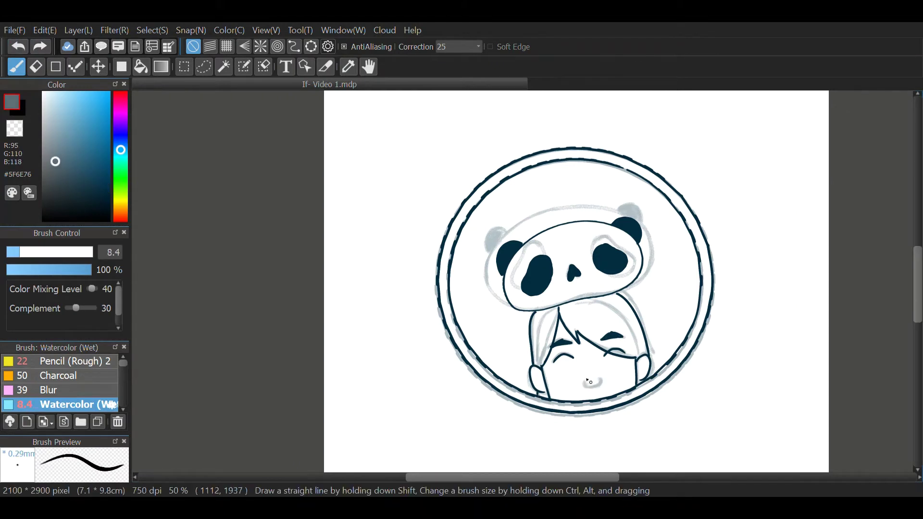
key("e")
key("b")
left_click(18, 46)
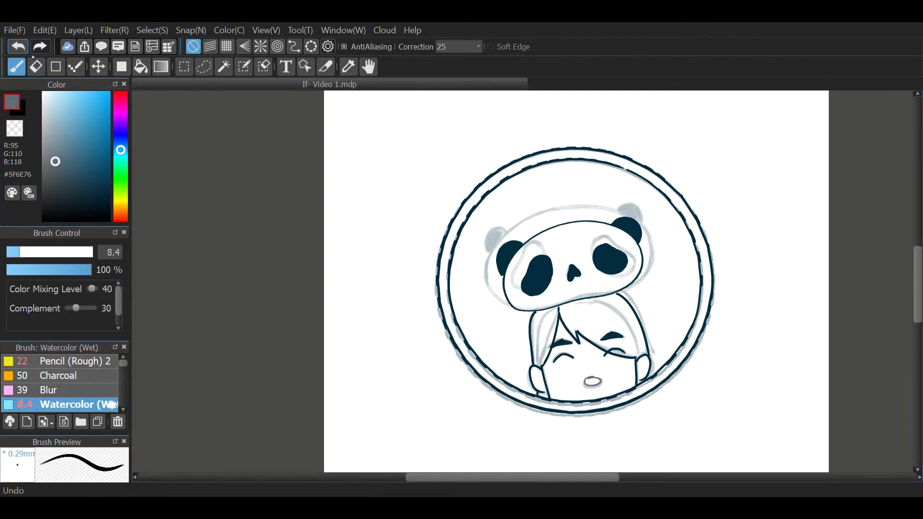
right_click(545, 391)
right_click(539, 279)
left_click(19, 46)
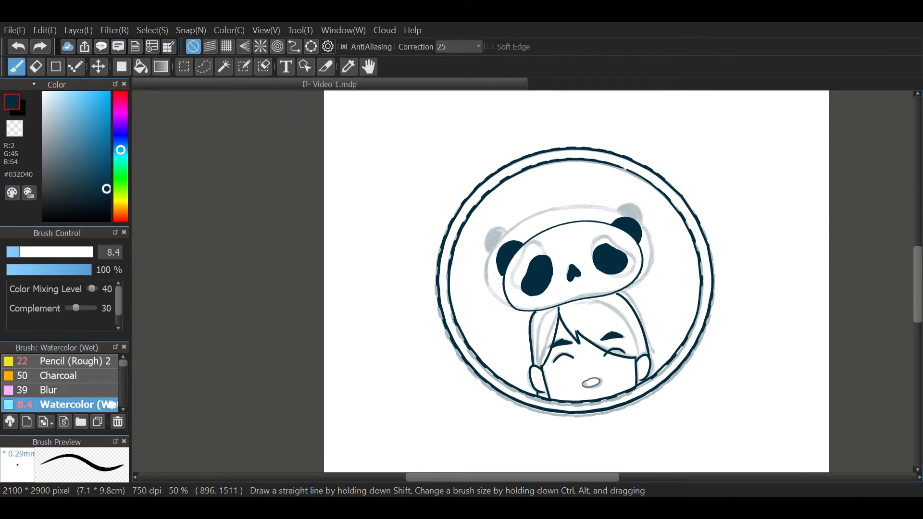
Shade the lower edge of the panda's head with a size 35 brush and recolour the shading to light blue
left_click(543, 386, "alt")
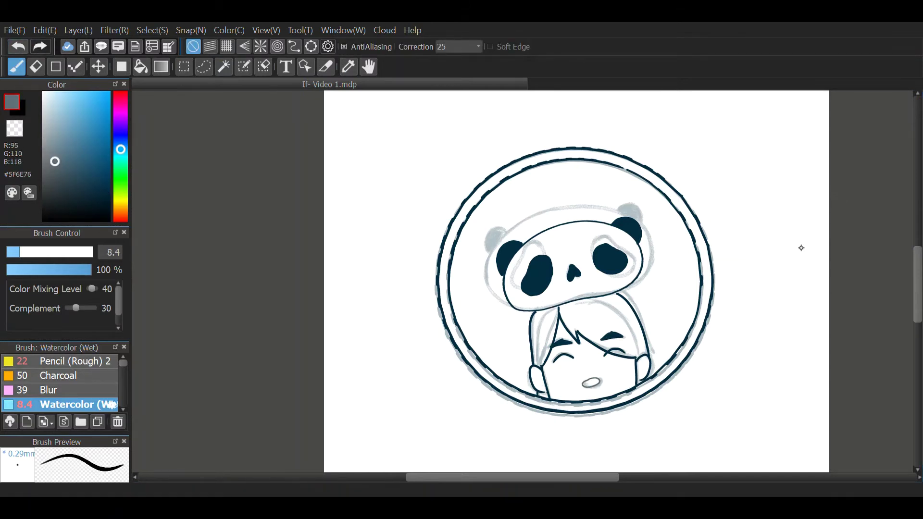
left_click(51, 155)
left_click(58, 252)
mouse_move(638, 272)
left_mouse_down()
mouse_move(607, 291)
mouse_move(516, 307)
mouse_move(605, 291)
left_mouse_up()
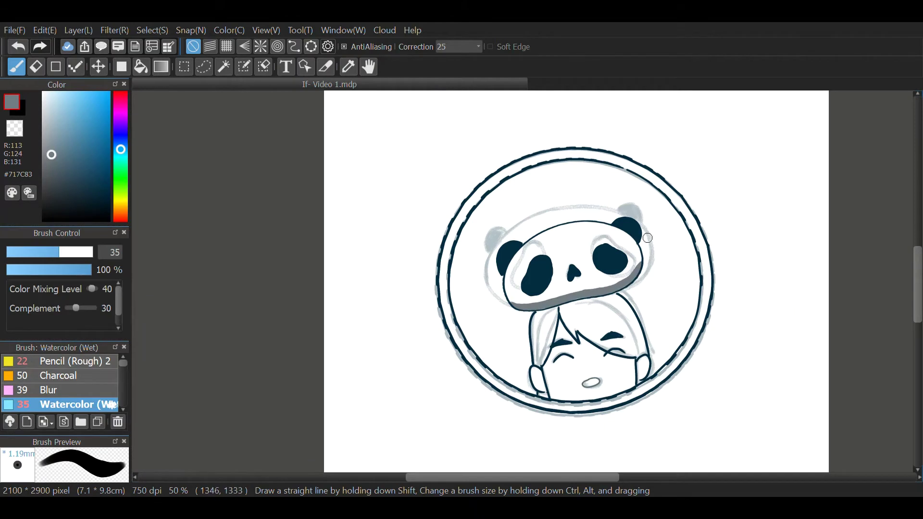
left_click_drag(336, 288, 329, 286)
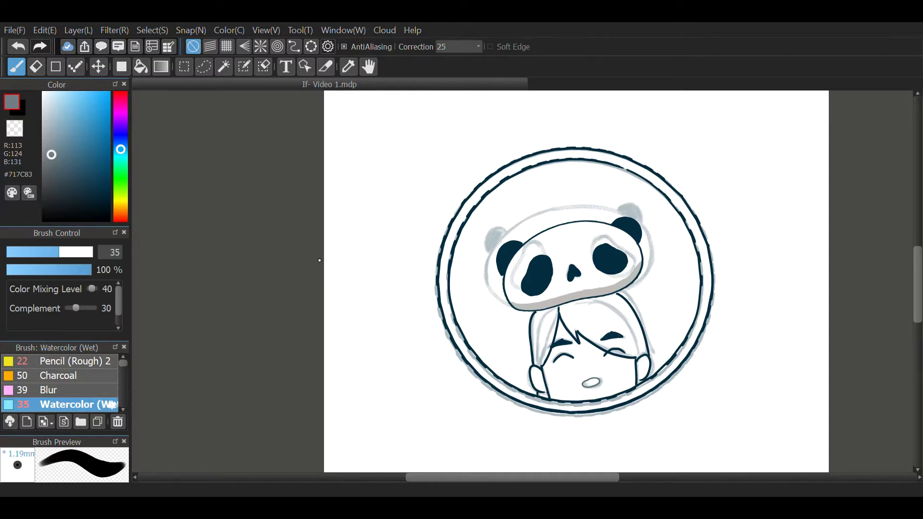
mouse_move(363, 270)
left_mouse_down()
mouse_move(241, 267)
mouse_move(330, 268)
mouse_move(424, 293)
mouse_move(432, 311)
left_mouse_up()
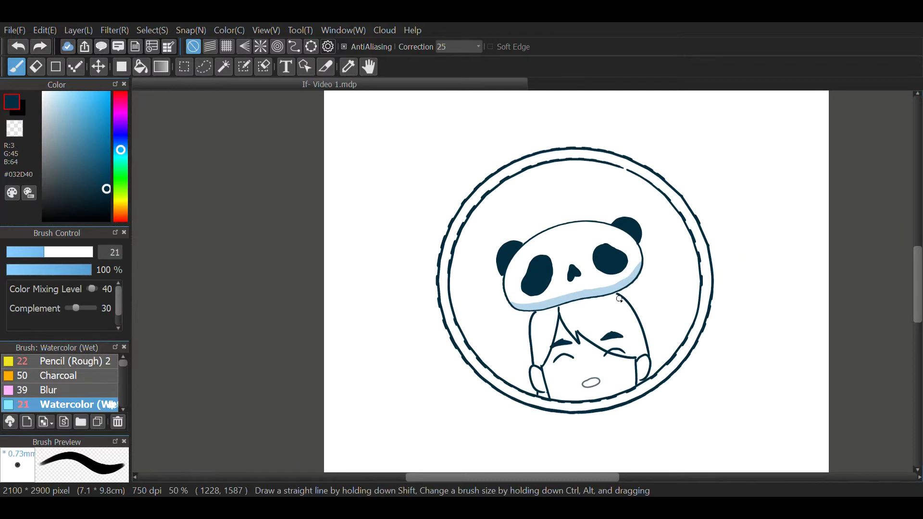
Colour the girl's hair dark grey #3A4246, including the small area below the left ear
left_click(50, 172)
left_click(53, 186)
key("g")
left_click(544, 334)
left_click(598, 319)
left_click(543, 396)
key("ctrl+z")
key("b")
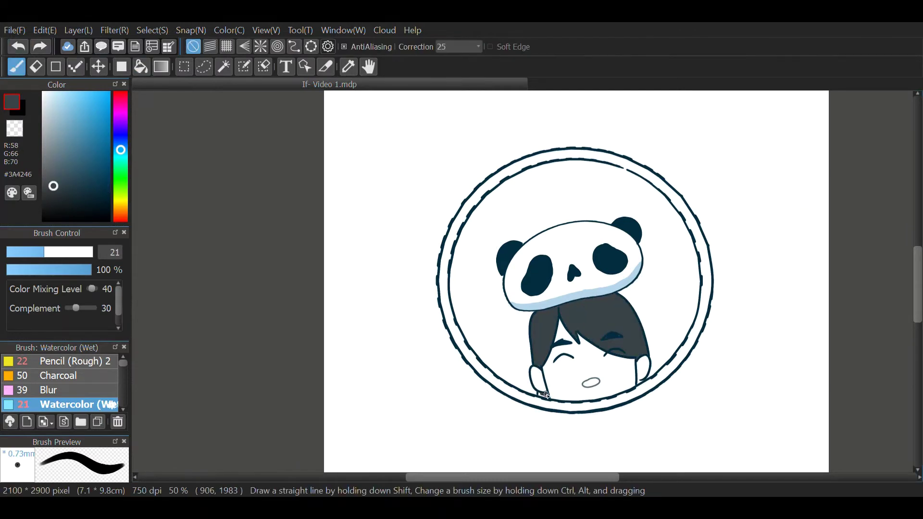
left_click_drag(539, 394, 548, 398)
Fill the girl's face with pale skin tone #F8DECD and her mouth with pink #ECB9B6
left_click(120, 212)
left_click(55, 96)
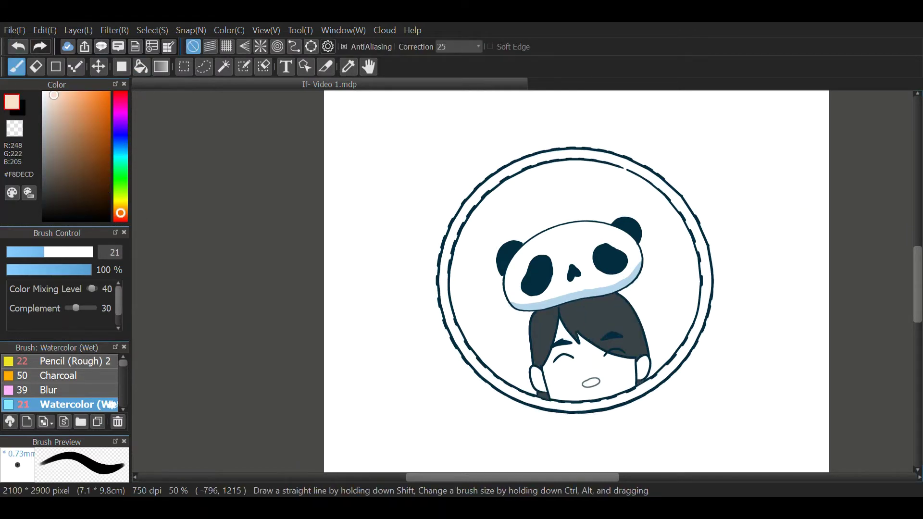
key("g")
left_click(594, 371)
left_click(120, 220)
left_click(58, 101)
left_click(591, 383)
Draw two concentric pink circles inside the sketched border of the long-haired girl sticker
scroll(497, 357, "down", 1)
left_click_drag(541, 288, 567, 262)
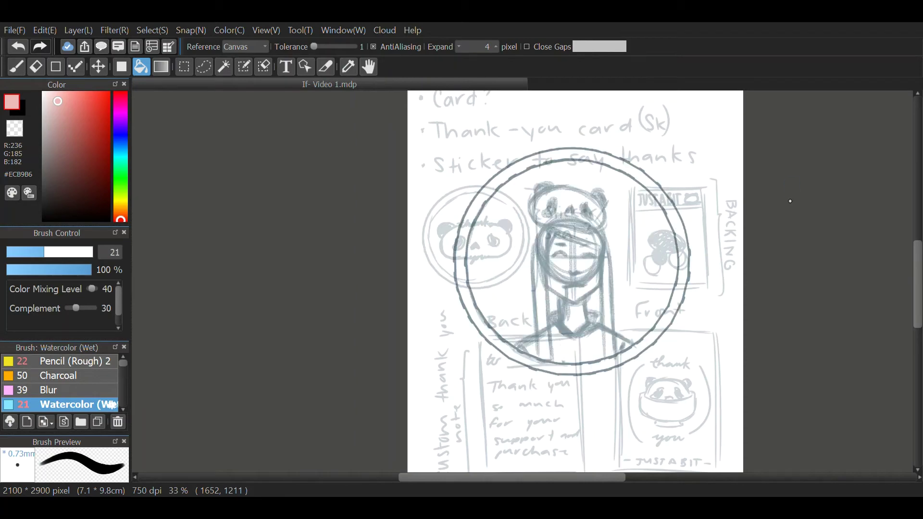
left_click(16, 66)
left_click(311, 47)
left_click_drag(639, 330, 675, 363)
left_click_drag(610, 158, 612, 152)
left_click_drag(676, 359, 691, 372)
left_click_drag(620, 150, 613, 143)
left_click_drag(521, 169, 529, 167)
left_click(193, 47)
Set the brush to size 18 and colour #292733 while trying out panda head outlines over the sketch
left_click(58, 196)
left_click(38, 252)
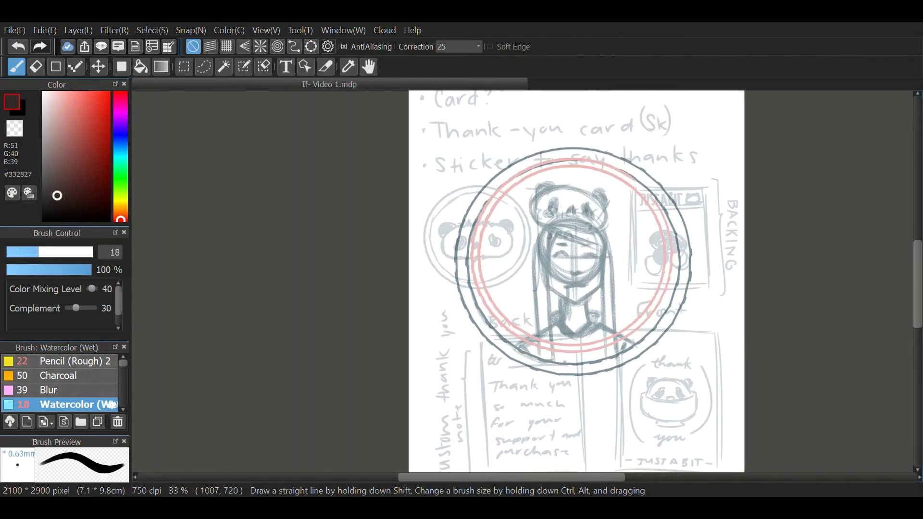
scroll(583, 154, "up", 1)
mouse_move(545, 205)
left_mouse_down()
mouse_move(515, 247)
mouse_move(542, 206)
mouse_move(603, 267)
mouse_move(525, 214)
left_mouse_up()
left_click(19, 47)
left_click(18, 46)
mouse_move(521, 255)
left_mouse_down()
mouse_move(539, 258)
mouse_move(521, 255)
mouse_move(527, 195)
left_mouse_up()
left_click(18, 47)
left_click(18, 47)
mouse_move(582, 262)
left_mouse_down()
mouse_move(573, 204)
mouse_move(576, 261)
left_mouse_up()
left_click(121, 130)
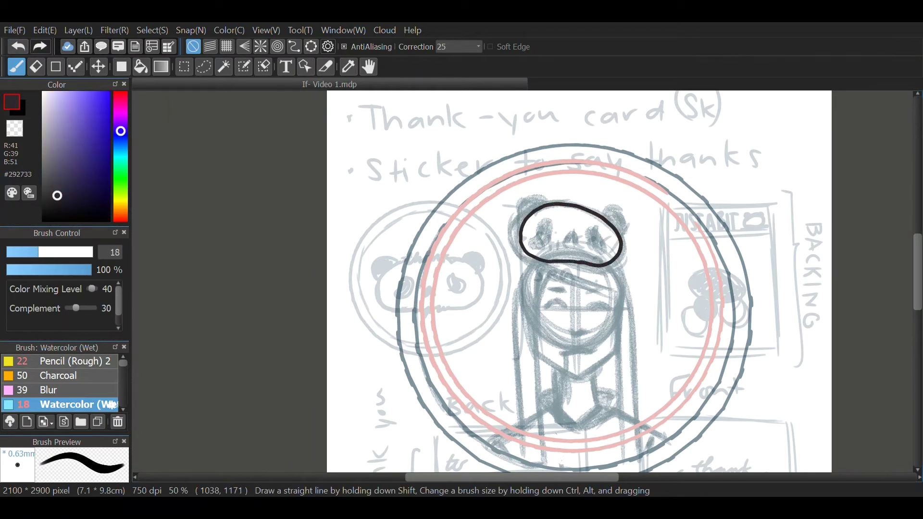
Redraw the panda head outline wider and ink its solid eye patches, nose and ears
left_click(18, 46)
mouse_move(587, 207)
left_mouse_down()
mouse_move(544, 205)
mouse_move(588, 206)
mouse_move(529, 245)
mouse_move(572, 243)
left_mouse_up()
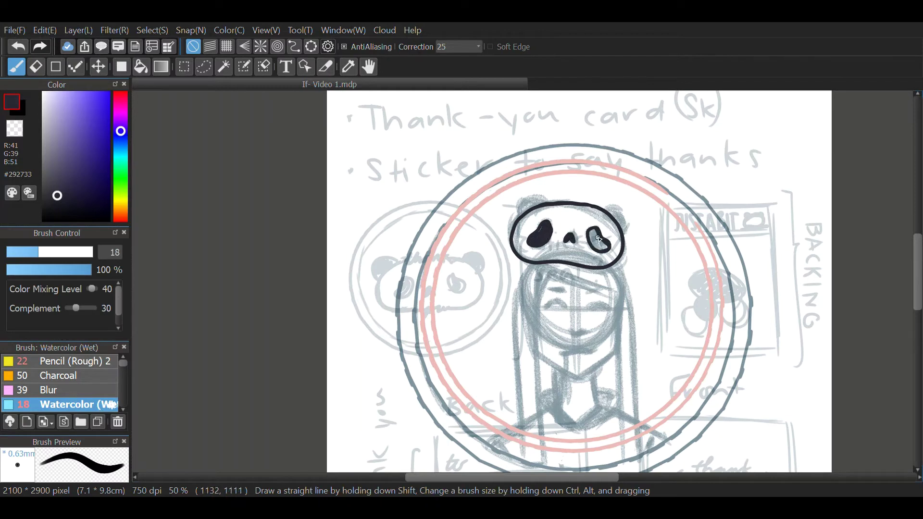
mouse_move(518, 212)
left_mouse_down()
mouse_move(529, 201)
mouse_move(535, 207)
left_mouse_up()
left_click_drag(611, 213, 625, 225)
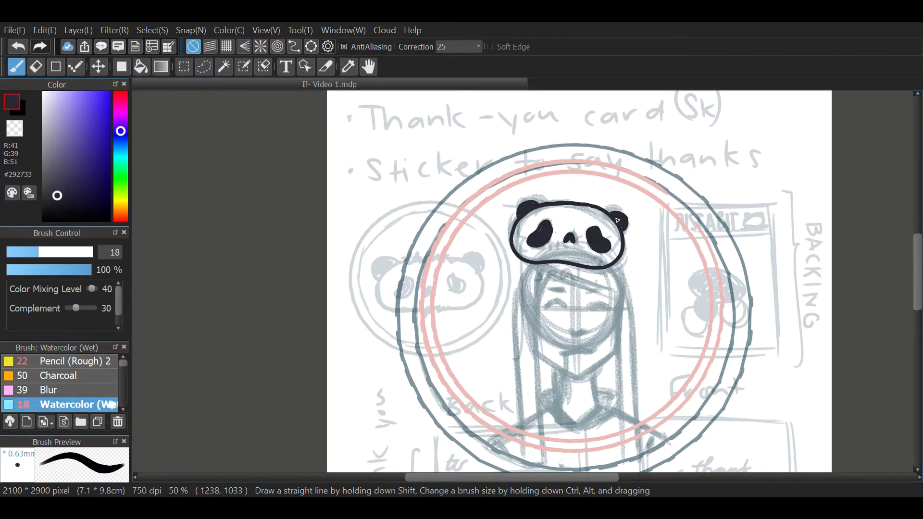
Ink the long outer hair lines on both sides of the girl's head with a size 15 brush
key("bracketleft")
mouse_move(533, 263)
left_mouse_down()
mouse_move(524, 434)
mouse_move(517, 375)
mouse_move(523, 433)
left_mouse_up()
key("ctrl+z")
key("ctrl+z")
key("ctrl+z")
left_click_drag(613, 266, 637, 427)
key("ctrl+z")
key("ctrl+z")
left_click_drag(610, 266, 636, 426)
left_click_drag(533, 264, 529, 435)
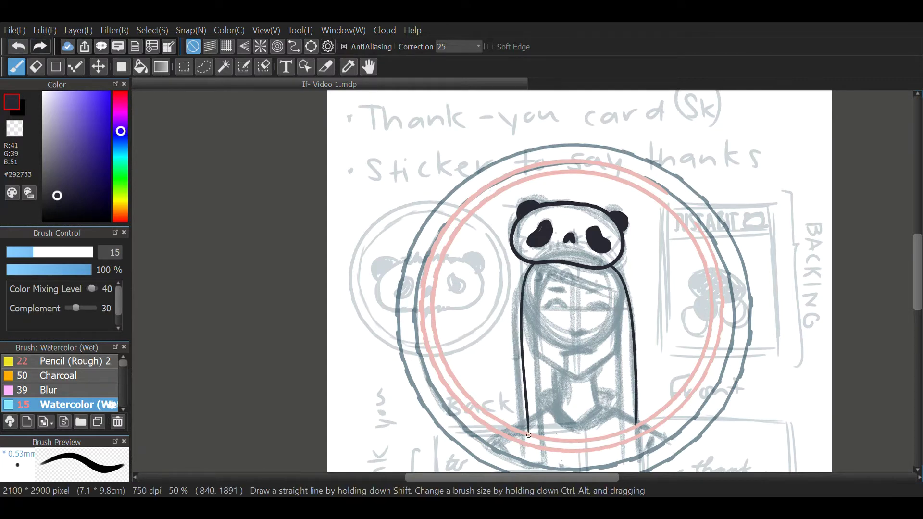
Ink the girl's closed eyes, eyebrows, nose and lips over the sketched face
left_click_drag(589, 306, 608, 304)
mouse_move(544, 307)
left_mouse_down()
mouse_move(565, 306)
mouse_move(565, 290)
mouse_move(605, 293)
left_mouse_up()
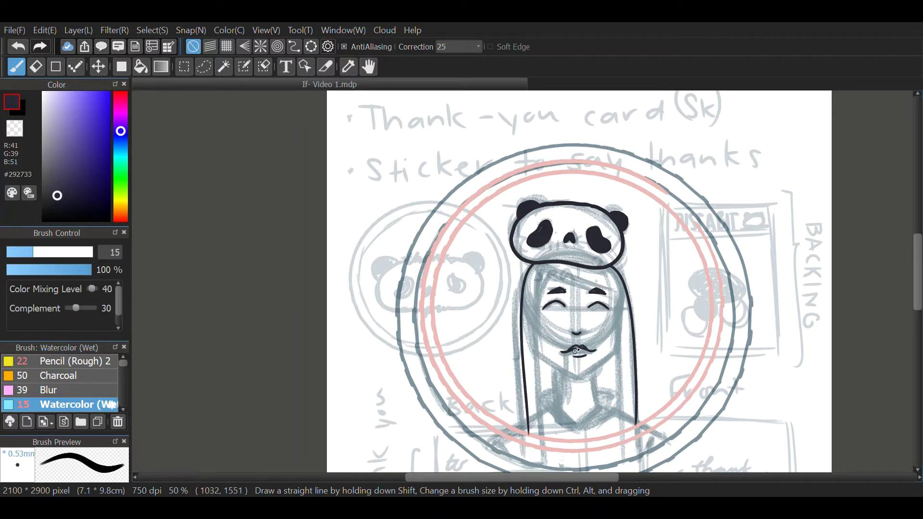
key("ctrl+z")
Ink the girl's fringe and the inner edges and lower ends of her long hair strands
left_click_drag(555, 270, 576, 292)
mouse_move(576, 286)
left_mouse_down()
mouse_move(618, 304)
mouse_move(625, 428)
left_mouse_up()
left_click_drag(624, 429, 637, 423)
key("ctrl+z")
key("ctrl+z")
left_click_drag(618, 305, 624, 429)
left_click_drag(625, 429, 637, 424)
mouse_move(558, 271)
left_mouse_down()
mouse_move(539, 297)
mouse_move(542, 437)
left_mouse_up()
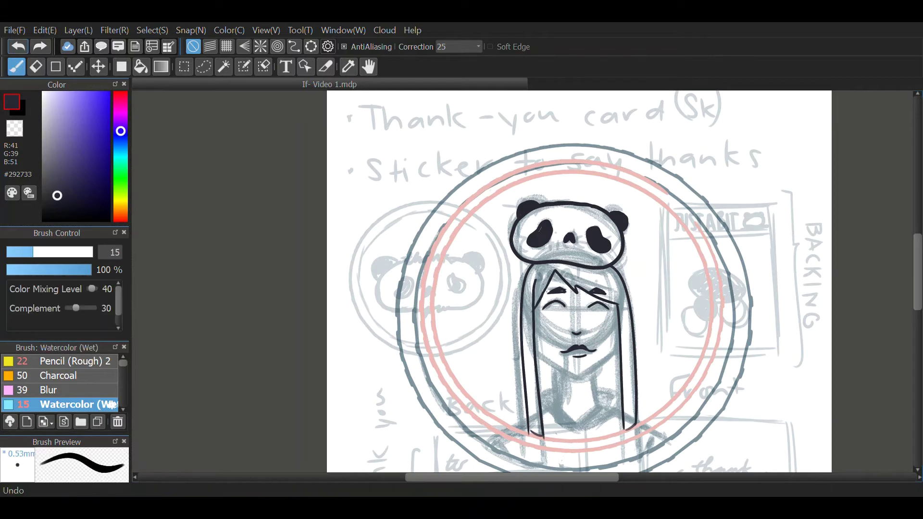
Ink the girl's pointed jawline, redraw the left strand's inner edge and erase its stray line
key("ctrl+z")
left_click_drag(537, 346, 598, 369)
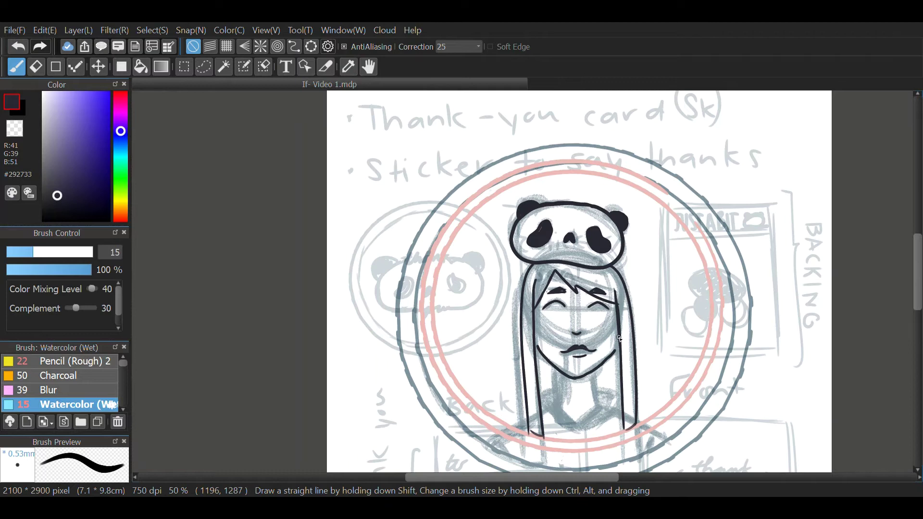
left_click_drag(534, 280, 544, 438)
key("e")
left_click_drag(533, 285, 538, 368)
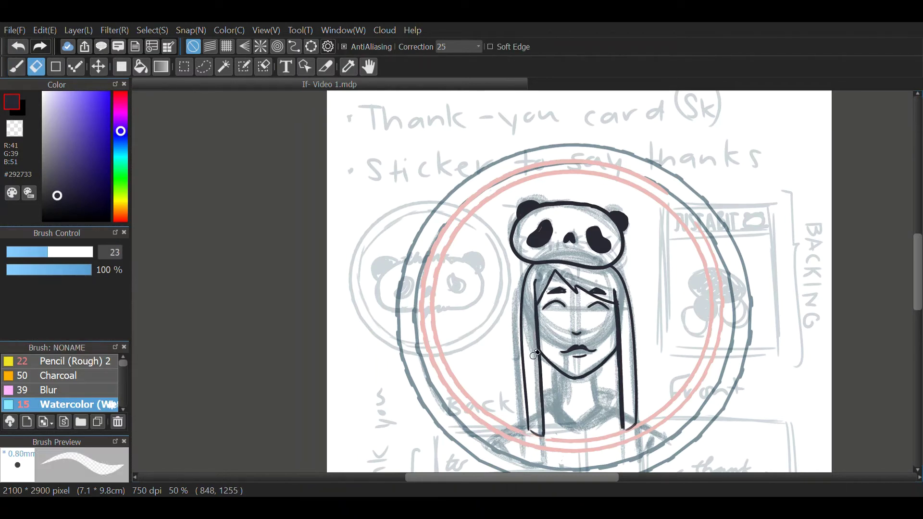
Redraw the outer edges of both hair strands closer to the face and erase the old lines
key("b")
key("ctrl+z")
left_click_drag(523, 290, 533, 431)
left_click_drag(624, 285, 635, 411)
left_click_drag(628, 430, 621, 431)
key("e")
left_click_drag(628, 287, 637, 321)
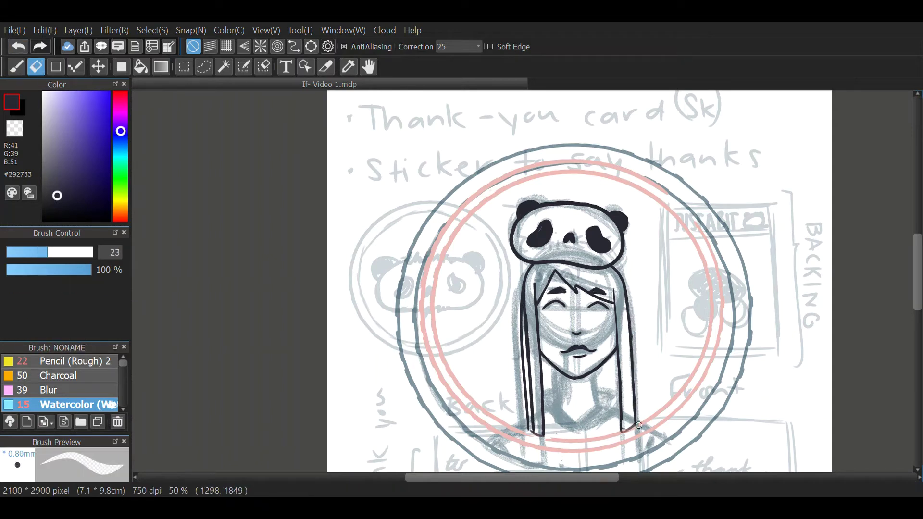
left_click_drag(522, 289, 531, 430)
Ink the girl's neck, collar and both shoulders, erasing the shoulder line where it overlaps the hair
key("b")
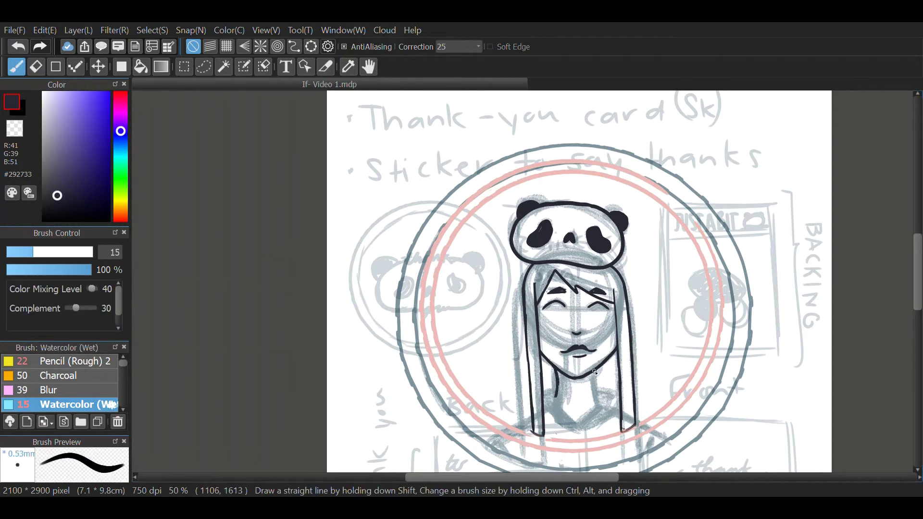
left_click_drag(554, 397, 581, 426)
mouse_move(543, 382)
left_mouse_down()
mouse_move(582, 425)
mouse_move(621, 404)
left_mouse_up()
left_click_drag(507, 422, 531, 411)
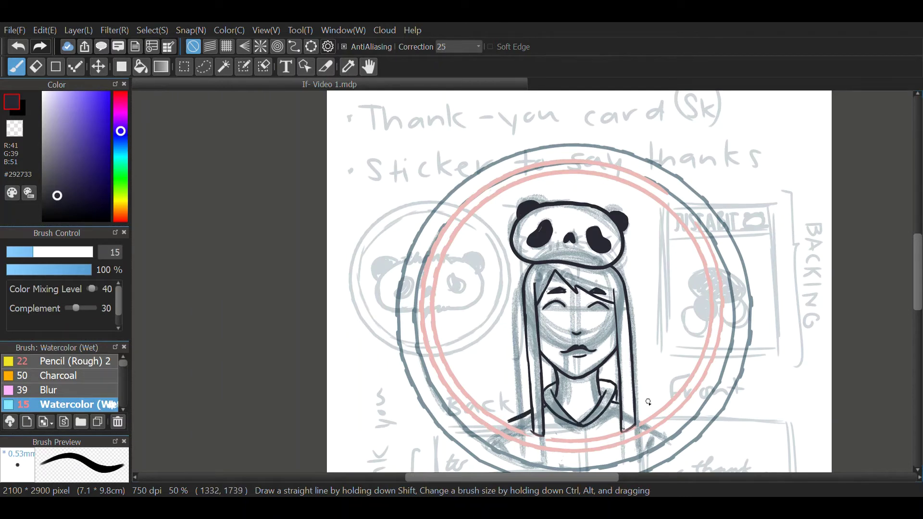
left_click_drag(636, 406, 653, 414)
left_click_drag(514, 414, 531, 405)
key("e")
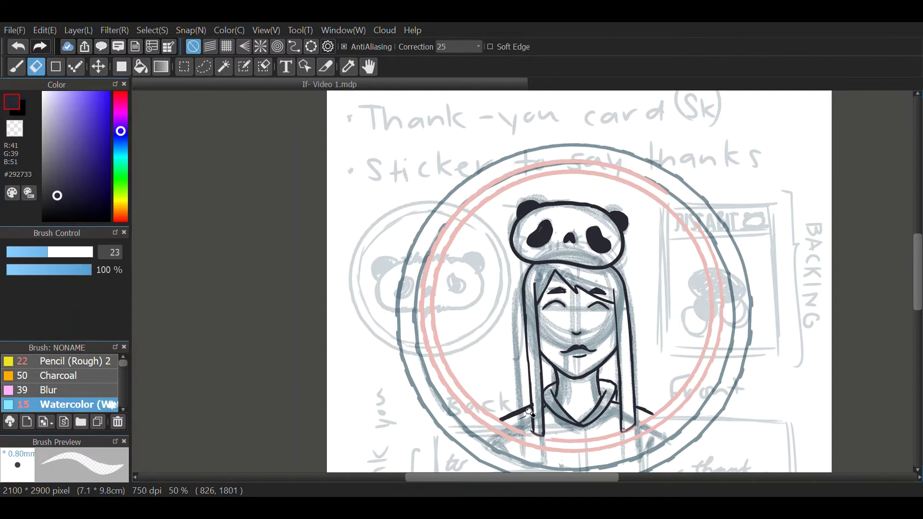
key("b")
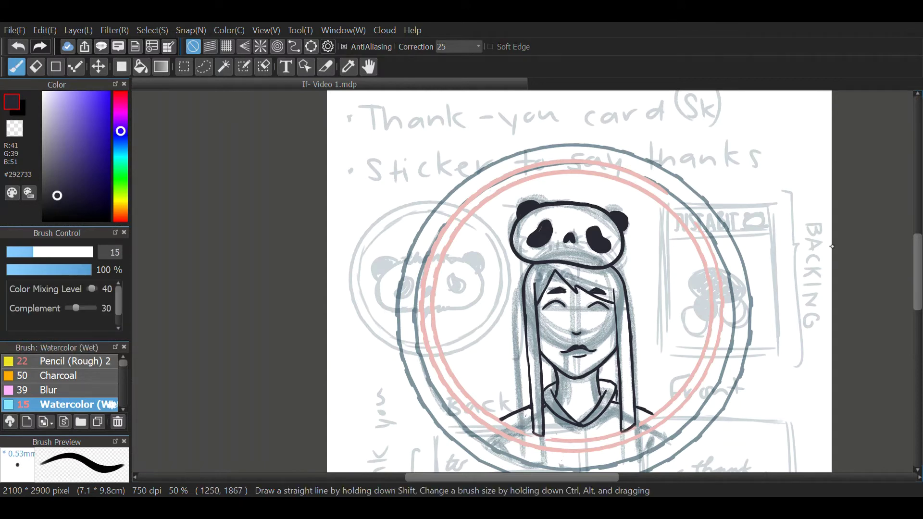
Hide the inked line art and try drawing a head circle over the faded sketch
left_click(922, 246)
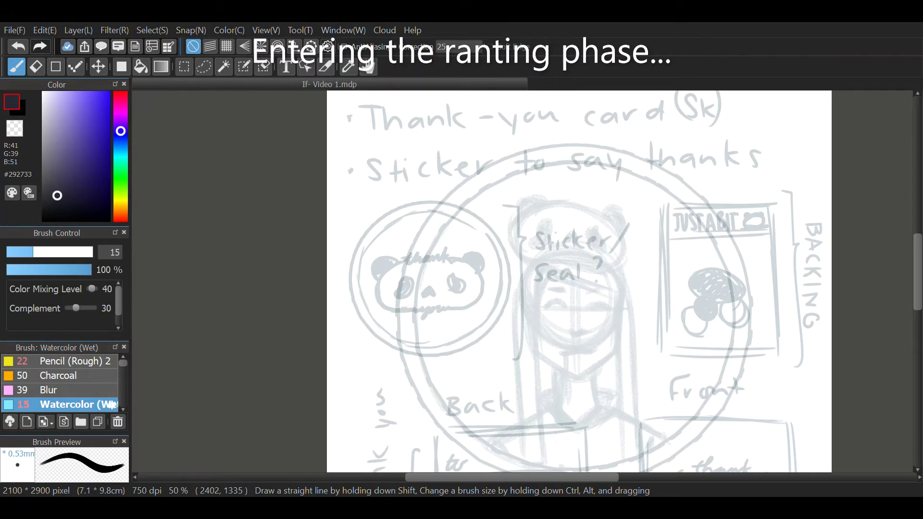
left_click_drag(543, 260, 565, 254)
left_click_drag(560, 251, 587, 341)
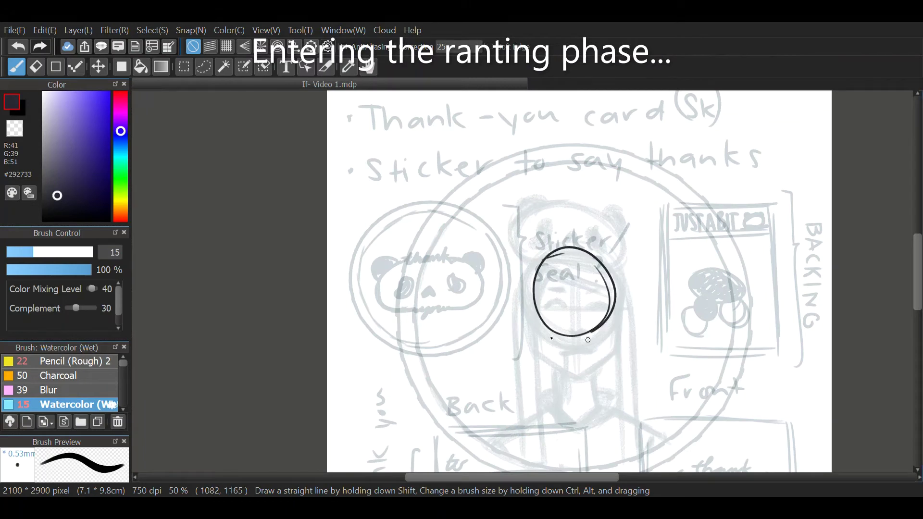
key("ctrl+z")
Sketch the head circle, jaw, cross guidelines and nose using the Pencil brush at size 27 and 100% opacity
scroll(63, 384, "down", 5)
scroll(63, 384, "up", 3)
left_click(62, 375)
left_click(52, 251)
left_click_drag(25, 270, 92, 270)
mouse_move(553, 253)
left_mouse_down()
mouse_move(563, 249)
mouse_move(579, 372)
left_mouse_up()
mouse_move(622, 307)
left_mouse_down()
mouse_move(579, 371)
mouse_move(532, 307)
left_mouse_up()
left_click_drag(579, 326, 571, 332)
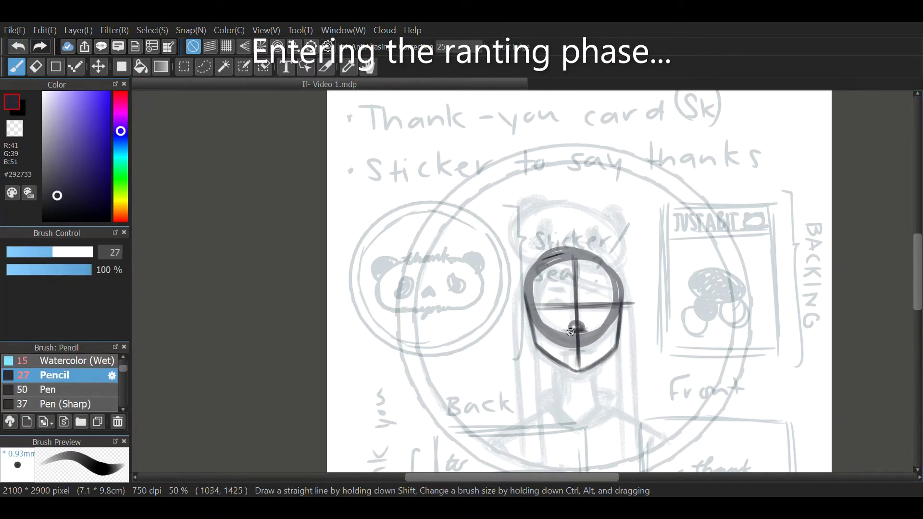
Sketch the girl's curved closed eyes, mouth and parted fringe on the new head
left_click_drag(539, 303, 560, 301)
left_click_drag(589, 301, 601, 298)
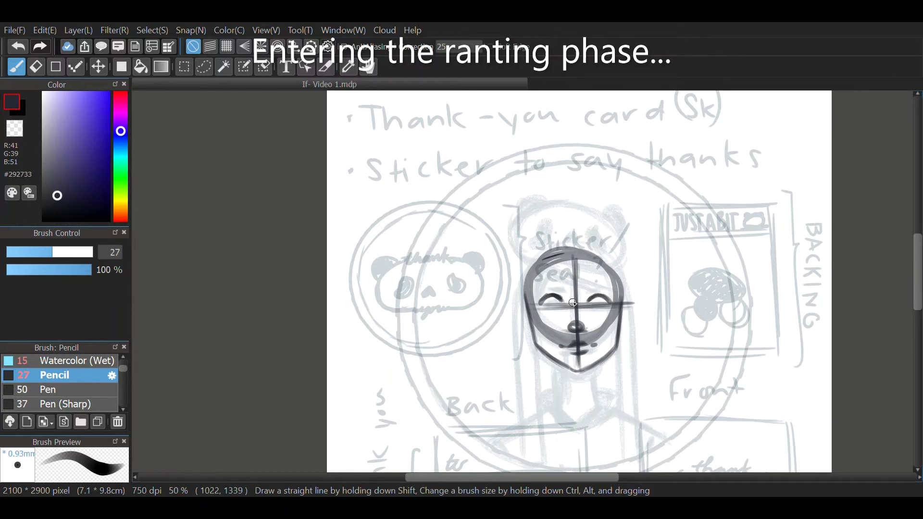
left_click_drag(550, 252, 570, 291)
left_click_drag(555, 250, 552, 272)
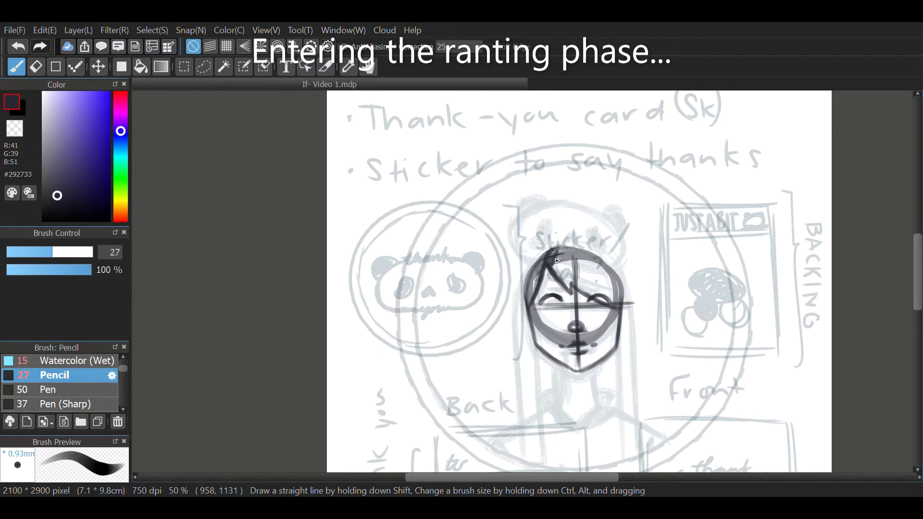
Sketch long straight hair strands down both sides of the girl's face and round out the crown
left_click_drag(537, 310, 547, 425)
left_click_drag(619, 310, 625, 425)
left_click_drag(549, 251, 573, 242)
left_click_drag(619, 265, 633, 394)
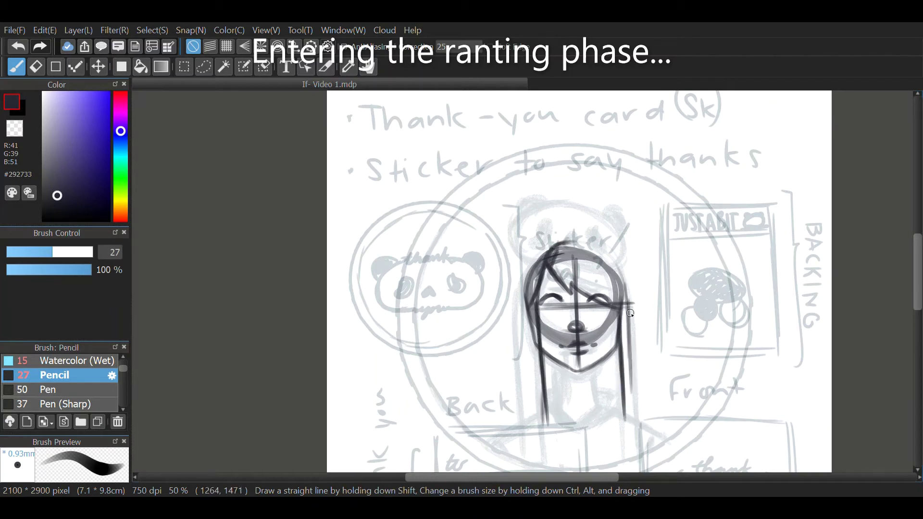
left_click_drag(630, 310, 636, 424)
left_click_drag(624, 428, 635, 423)
left_click_drag(523, 298, 537, 431)
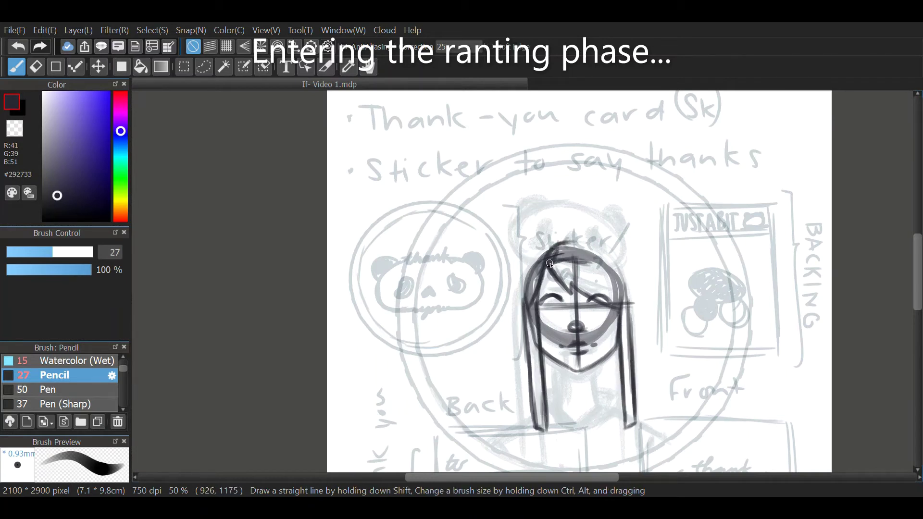
Sketch a panda-face hat with ears, angled eye patches and a nose on top of the girl's head
left_click_drag(550, 263, 519, 249)
left_click_drag(560, 207, 617, 255)
mouse_move(545, 229)
left_mouse_down()
mouse_move(551, 257)
mouse_move(534, 246)
left_mouse_up()
left_click_drag(595, 235, 602, 251)
left_click_drag(568, 240, 572, 246)
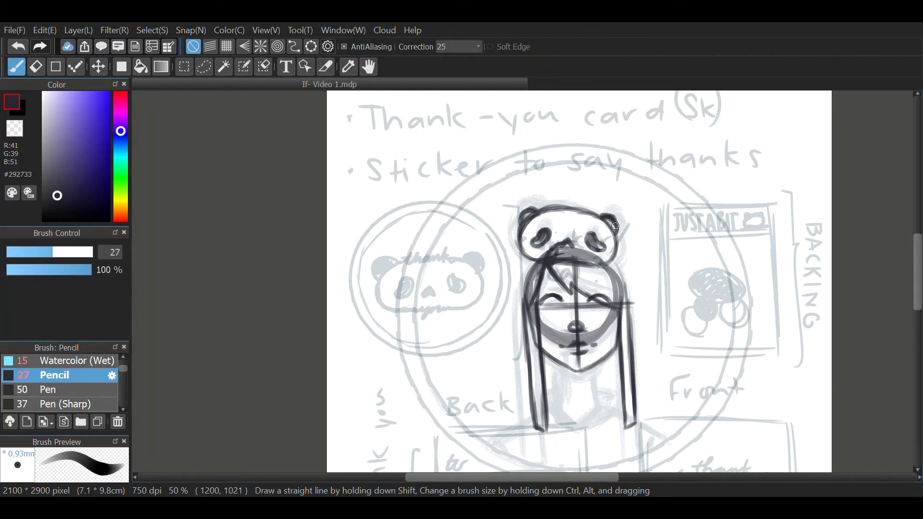
Sketch the girl's neck, open collar, shoulders and upper sleeves below her chin
left_click_drag(563, 368, 565, 385)
left_click_drag(600, 365, 581, 403)
left_click_drag(561, 370, 547, 377)
mouse_move(547, 392)
left_mouse_down()
mouse_move(579, 403)
mouse_move(509, 410)
mouse_move(495, 447)
left_mouse_up()
left_click_drag(533, 435, 533, 461)
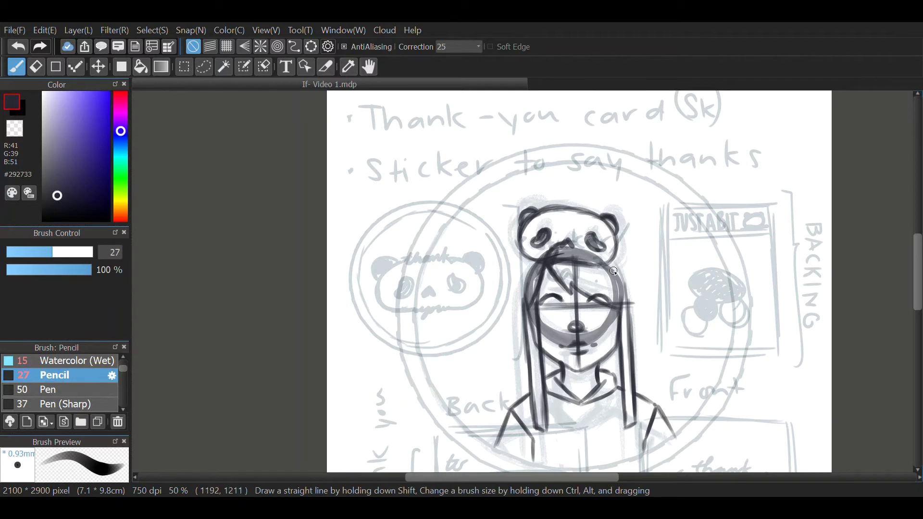
Reinforce the long hair strand beside her face and redraw the panda hat's outline wider
left_click_drag(621, 308, 625, 428)
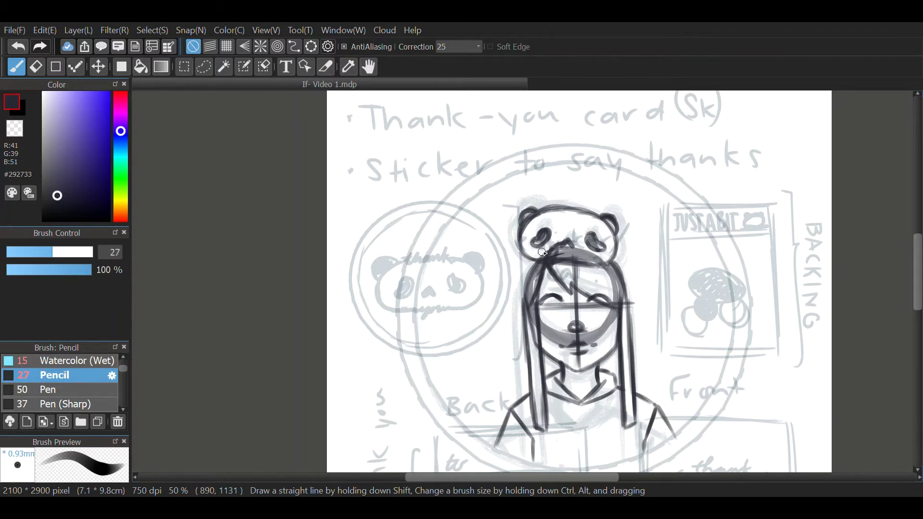
mouse_move(521, 248)
left_mouse_down()
mouse_move(624, 258)
mouse_move(522, 254)
mouse_move(615, 231)
left_mouse_up()
left_click_drag(532, 228, 613, 231)
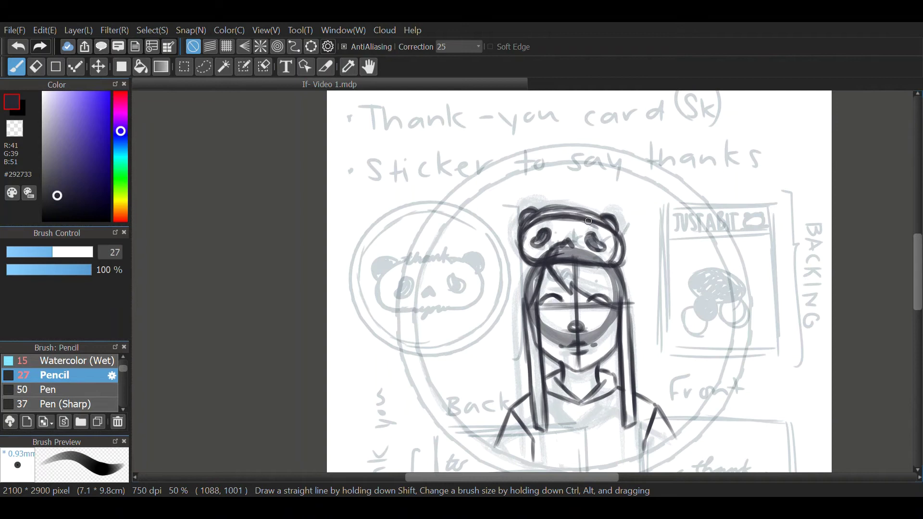
Draw clean closed eyes, nose and lips over the faded sketch with the Pencil at size 17
left_click(36, 252)
left_click_drag(542, 302, 563, 300)
left_click_drag(590, 302, 605, 299)
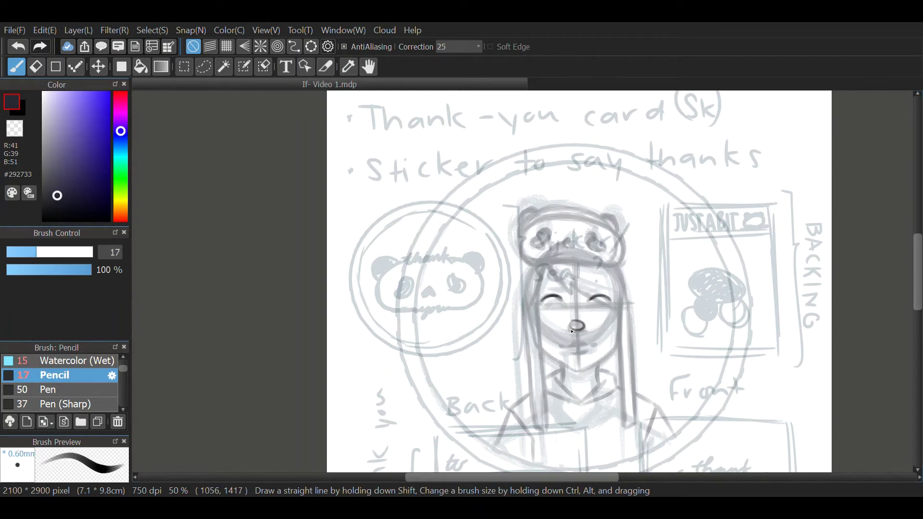
mouse_move(572, 331)
left_mouse_down()
mouse_move(584, 327)
mouse_move(586, 350)
left_mouse_up()
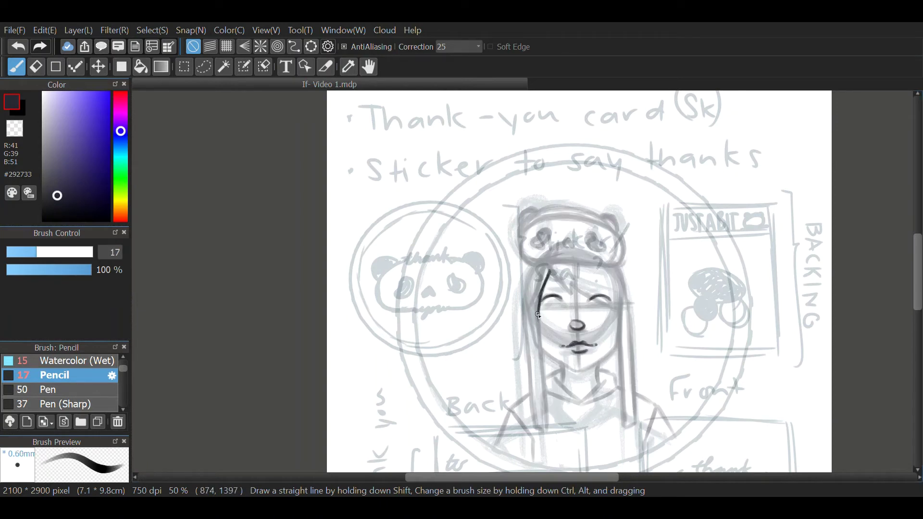
Draw clean lines for the parted fringe and the long straight hair on both sides of the face
mouse_move(541, 311)
left_mouse_down()
mouse_move(548, 425)
mouse_move(558, 274)
left_mouse_up()
mouse_move(550, 296)
left_mouse_down()
mouse_move(569, 271)
mouse_move(617, 308)
mouse_move(630, 427)
left_mouse_up()
left_click_drag(617, 264, 635, 418)
left_click_drag(632, 360, 637, 423)
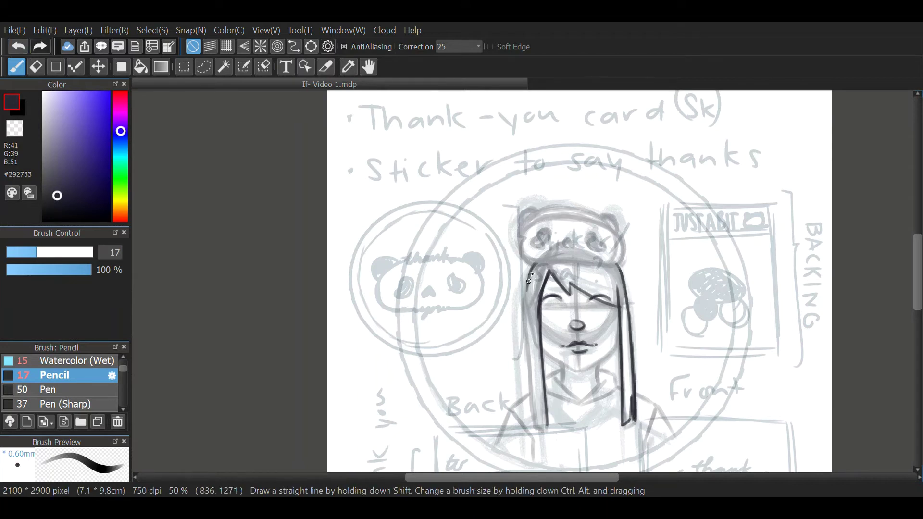
mouse_move(535, 271)
left_mouse_down()
mouse_move(533, 409)
mouse_move(549, 433)
left_mouse_up()
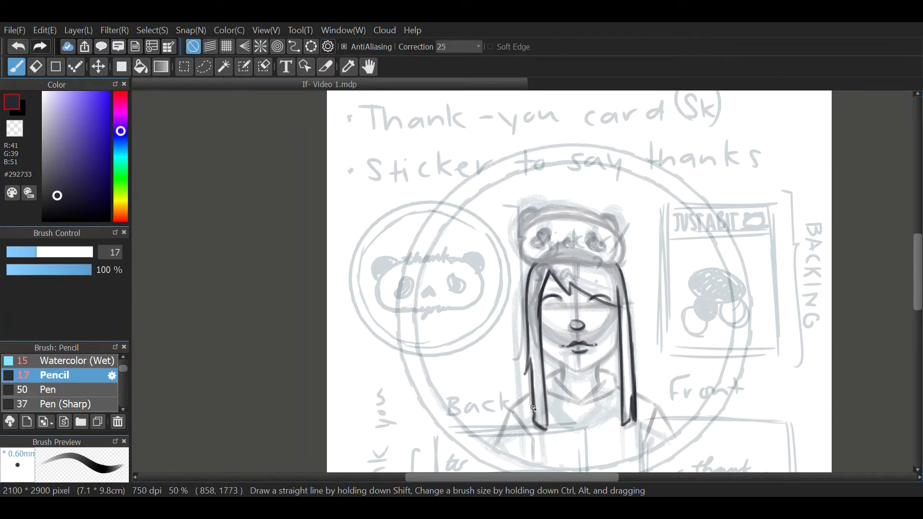
Outline the jaw and chin between the hair strands, undoing and redrawing the curve
left_click_drag(620, 326, 599, 363)
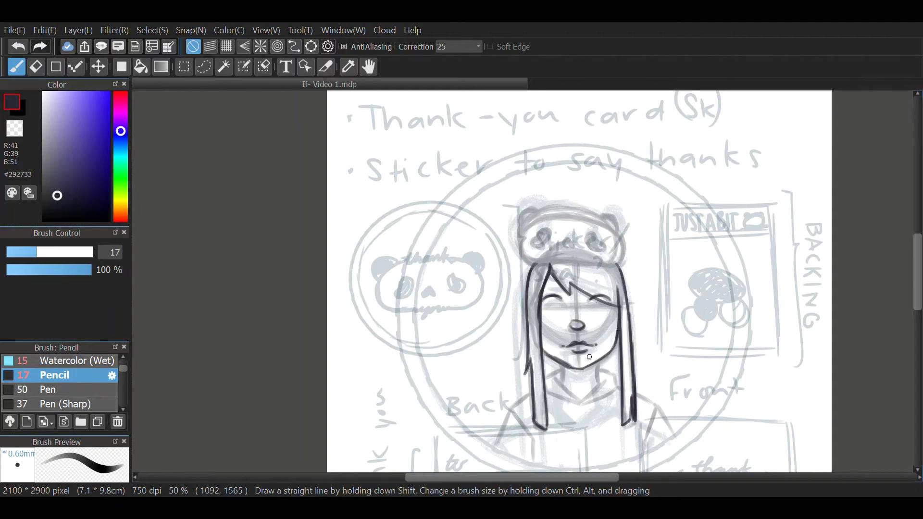
left_click(22, 48)
left_click(22, 48)
left_click_drag(543, 355, 572, 368)
mouse_move(612, 354)
left_mouse_down()
mouse_move(582, 371)
mouse_move(604, 358)
left_mouse_up()
Draw clean lines for the neck, hood collar and both shoulders
mouse_move(564, 368)
left_mouse_down()
mouse_move(562, 383)
mouse_move(615, 377)
left_mouse_up()
key("ctrl+z")
mouse_move(553, 373)
left_mouse_down()
mouse_move(565, 383)
mouse_move(511, 409)
left_mouse_up()
left_click_drag(637, 393, 652, 402)
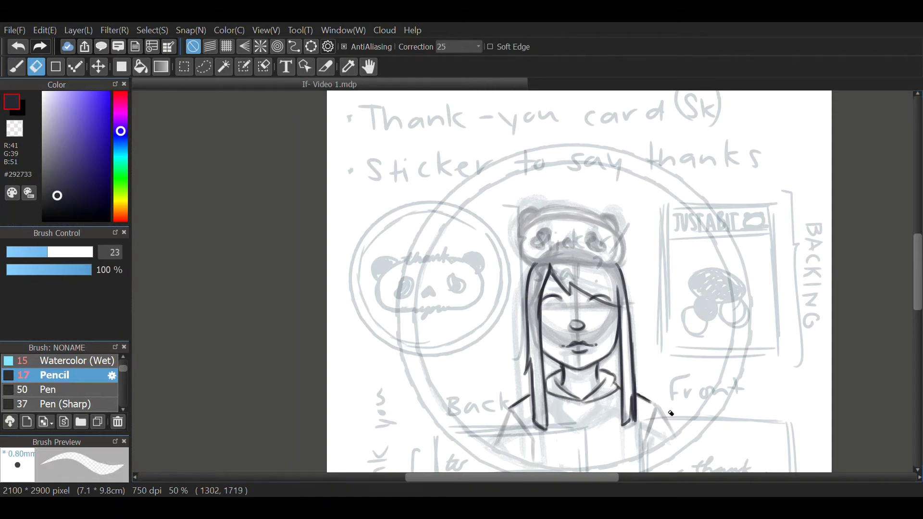
Add the upper-arm and side lines of the hoodie below both shoulders, undoing stray strokes
left_click_drag(517, 423, 532, 466)
left_click(20, 49)
left_click_drag(654, 407, 673, 436)
left_click_drag(655, 409, 644, 453)
left_click(20, 48)
left_click(18, 47)
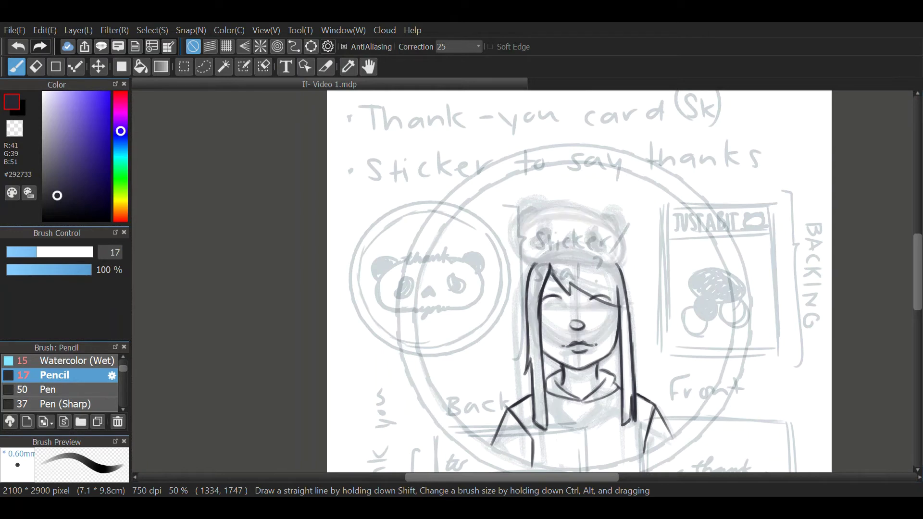
Draw the clean panda hat with a rounded outline, filled eye patches, nose and dark filled ears
left_click_drag(528, 262, 555, 219)
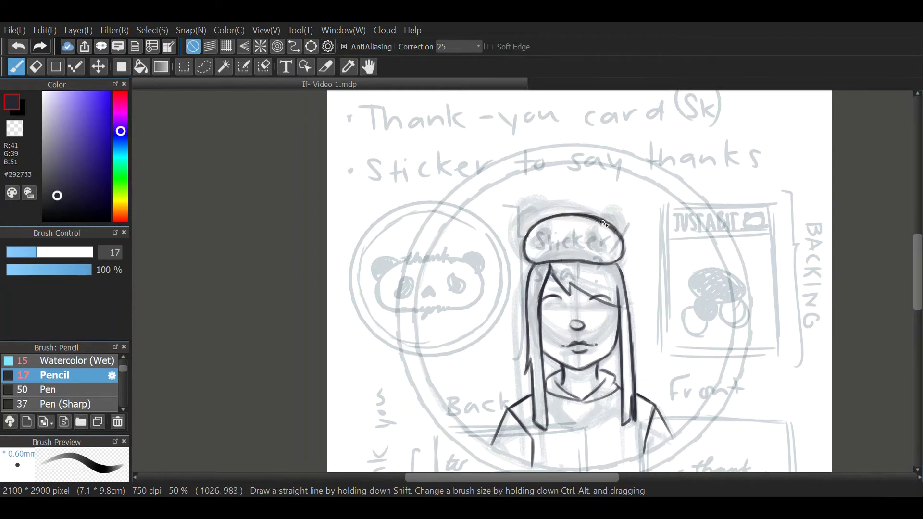
key("e")
key("b")
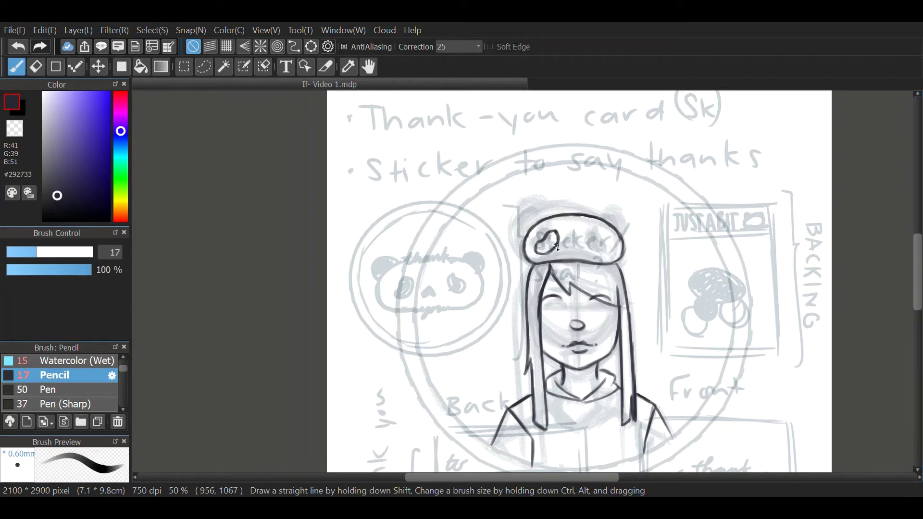
mouse_move(557, 236)
left_mouse_down()
mouse_move(548, 245)
mouse_move(573, 245)
left_mouse_up()
left_click_drag(615, 221, 619, 227)
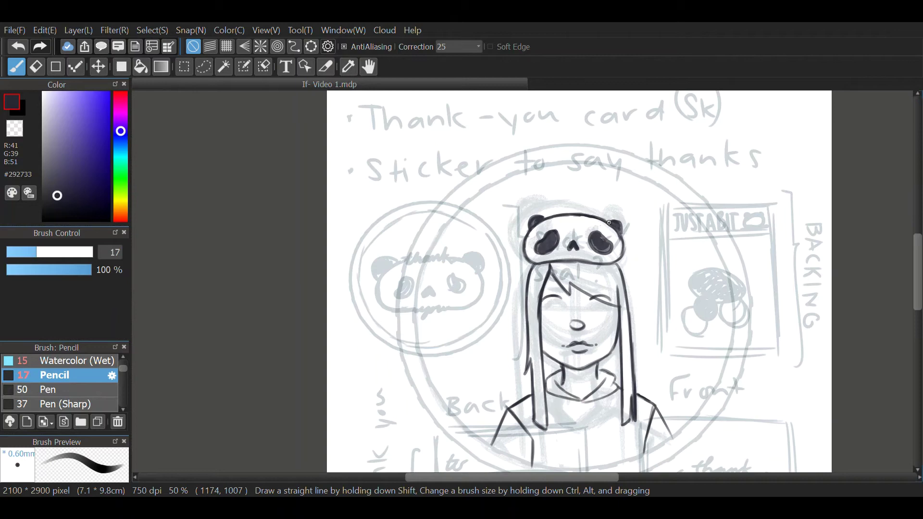
left_click(36, 67)
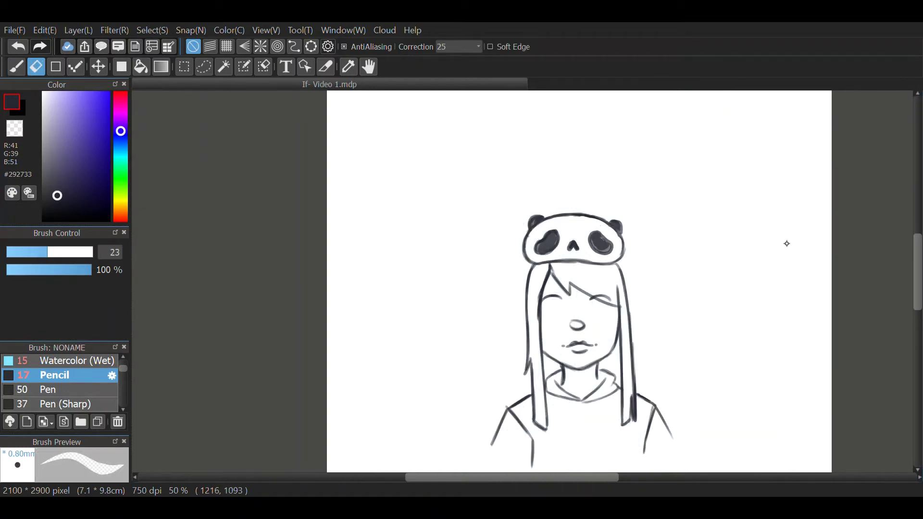
left_click(16, 66)
left_click(36, 67)
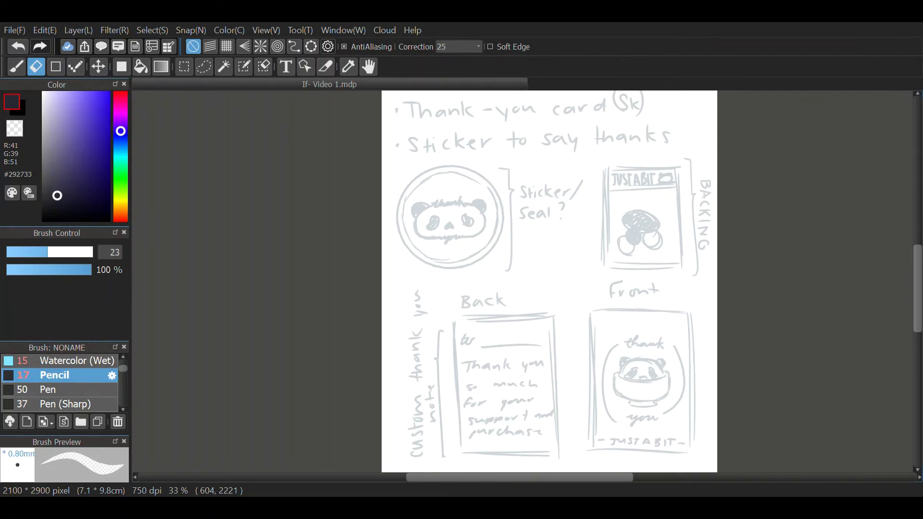
Draw a tall rectangular card border on the blank page with the Shape Brush
left_click(56, 67)
mouse_move(463, 153)
left_mouse_down()
mouse_move(637, 414)
mouse_move(673, 393)
left_mouse_up()
left_click_drag(463, 394, 450, 441)
Draw a large circle inside the card border with the Pencil, guided by the ellipse snap
left_click(16, 66)
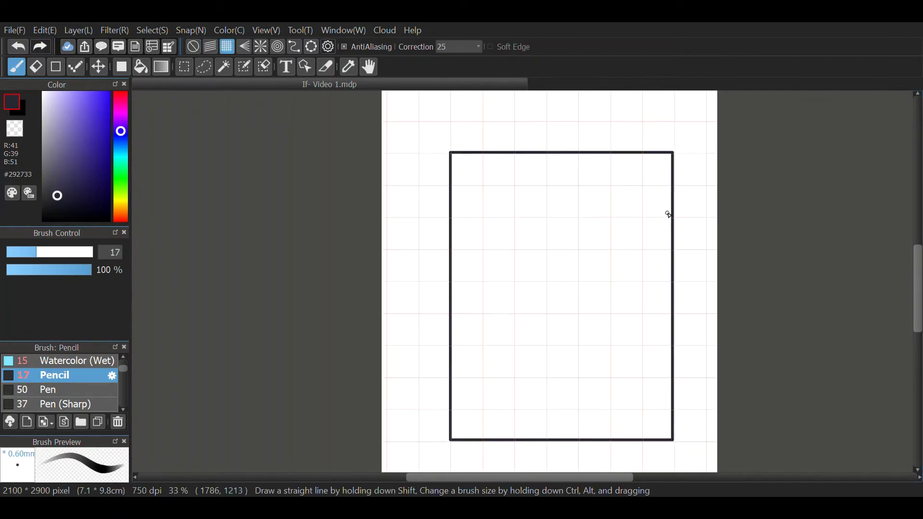
left_click(312, 47)
left_click_drag(679, 402, 674, 397)
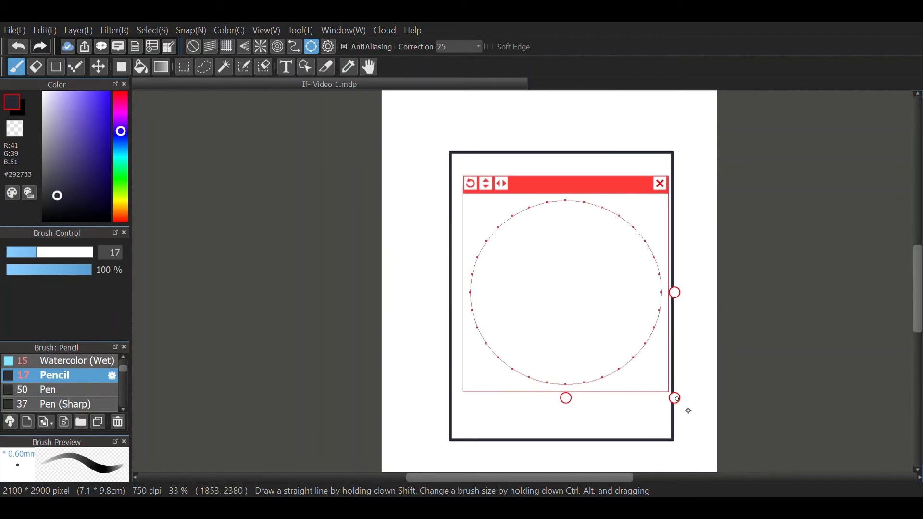
mouse_move(591, 205)
left_mouse_down()
mouse_move(643, 367)
mouse_move(587, 203)
left_mouse_up()
Try sketching a footed semicircular bowl with a rounded panda head rising from it inside the circle
left_click_drag(673, 397, 647, 373)
left_click_drag(633, 293, 498, 294)
left_click(632, 211)
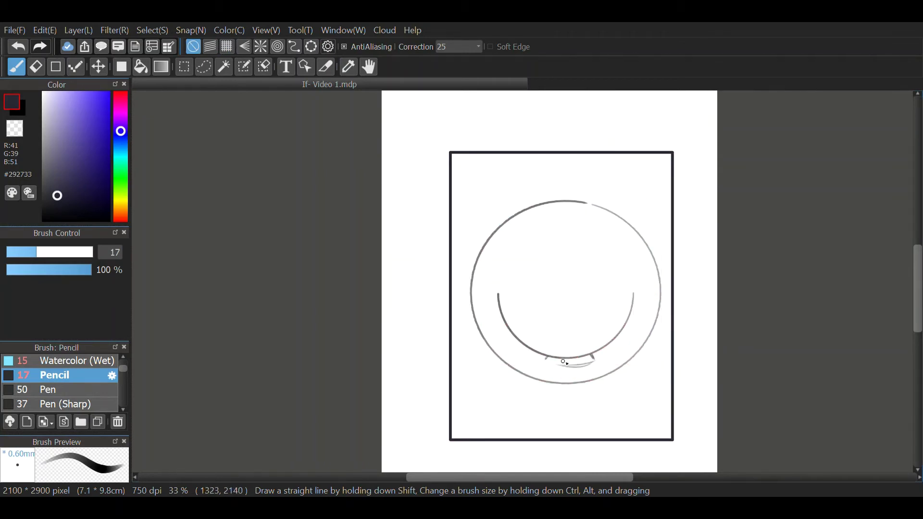
left_click_drag(548, 366, 591, 367)
mouse_move(633, 291)
left_mouse_down()
mouse_move(500, 295)
mouse_move(508, 294)
left_mouse_up()
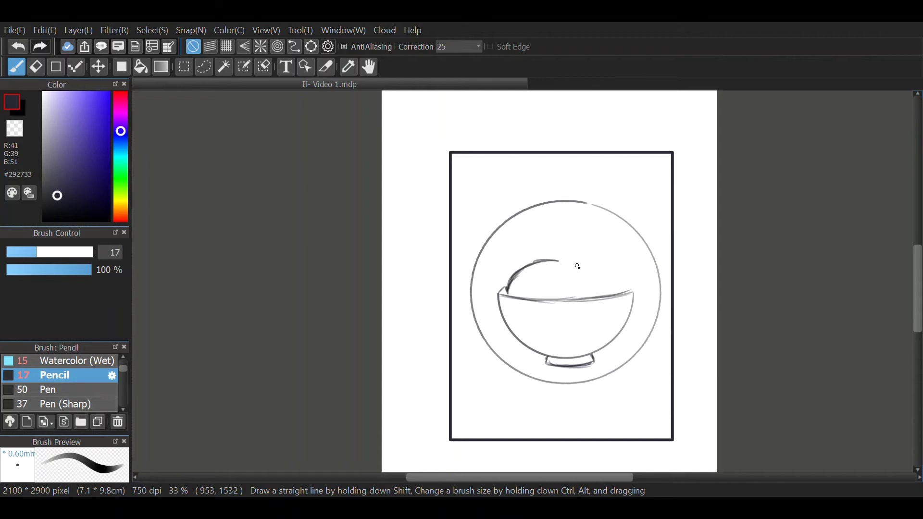
left_click_drag(578, 266, 623, 288)
left_click_drag(589, 250, 510, 280)
mouse_move(507, 290)
left_mouse_down()
mouse_move(606, 257)
mouse_move(616, 263)
left_mouse_up()
mouse_move(530, 276)
left_mouse_down()
mouse_move(544, 273)
mouse_move(551, 242)
left_mouse_up()
Lasso the bowl and panda sketch inside the circle, delete it and clear the selection
left_click(203, 67)
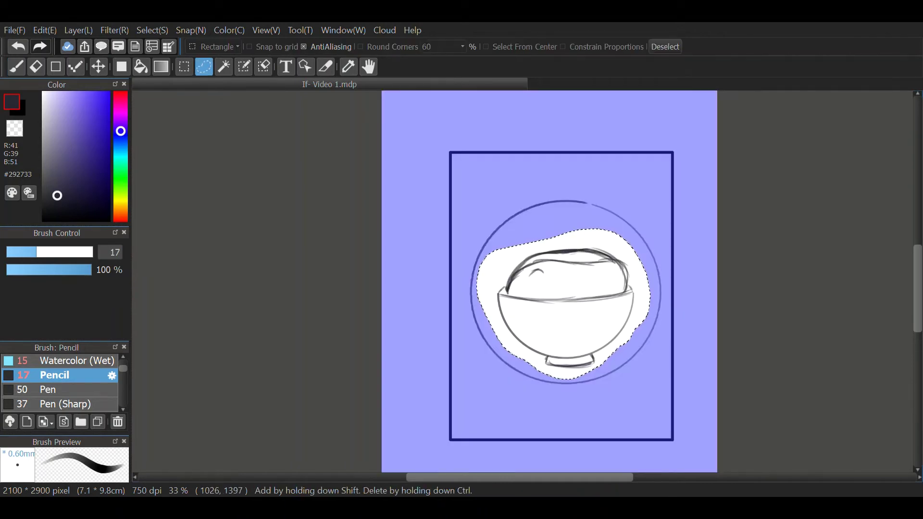
key("Delete")
left_click(185, 67)
left_click(455, 168)
Sketch a panda head with ears, eye patches and nose peeking out of a wide, shallow footed bowl
left_click(17, 67)
left_click_drag(541, 274, 609, 270)
mouse_move(514, 283)
left_mouse_down()
mouse_move(586, 291)
mouse_move(620, 287)
left_mouse_up()
mouse_move(503, 295)
left_mouse_down()
mouse_move(551, 339)
mouse_move(501, 293)
mouse_move(591, 338)
left_mouse_up()
mouse_move(520, 291)
left_mouse_down()
mouse_move(545, 290)
mouse_move(586, 279)
mouse_move(570, 292)
left_mouse_up()
left_click_drag(513, 268, 529, 255)
left_click_drag(599, 252, 614, 267)
left_click_drag(515, 259, 531, 253)
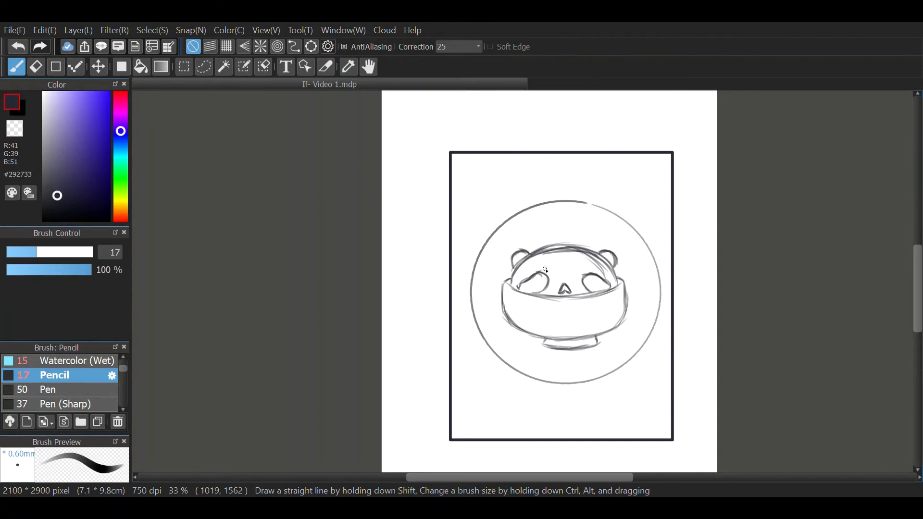
Shift the panda's eyes and nose slightly upward and round out the oval eye patches
key("l")
mouse_move(607, 270)
left_mouse_down()
mouse_move(613, 279)
mouse_move(532, 289)
left_mouse_up()
key("v")
key("b")
key("ctrl+d")
left_click_drag(587, 285, 611, 280)
Erase gaps in the circle above and below the panda and handwrite "thank" and "you" in them
key("e")
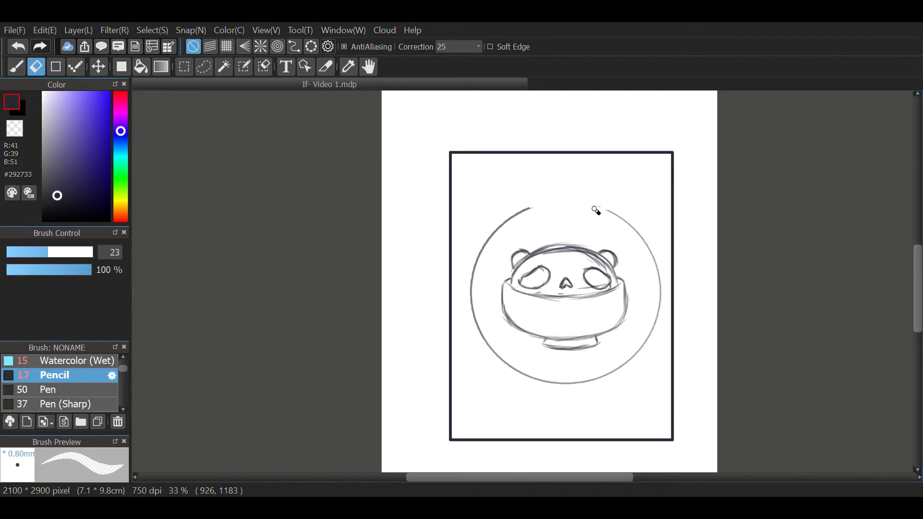
key("b")
left_click_drag(537, 202, 598, 209)
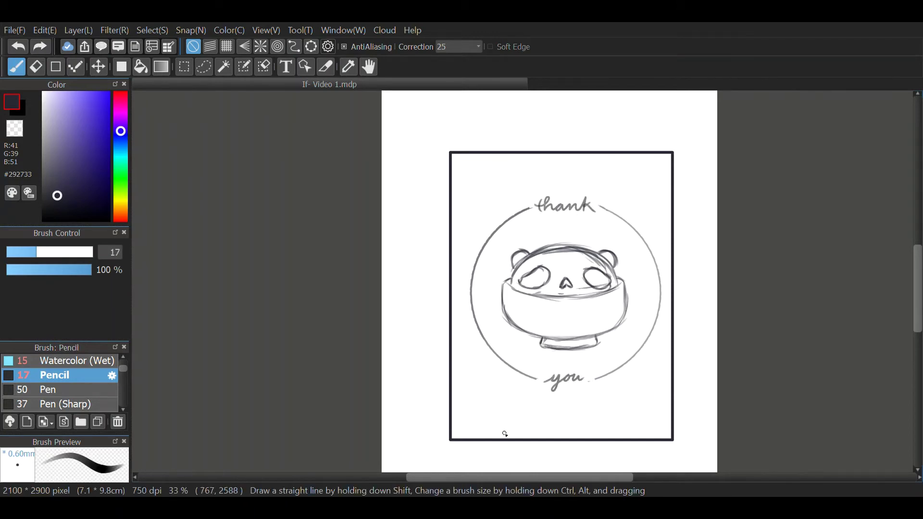
Hand-letter "JUST A BIT" followed by a blank line and period along the card's lower edge
left_click_drag(518, 423, 525, 422)
left_click_drag(538, 432, 546, 431)
left_click_drag(539, 428, 544, 428)
left_click_drag(555, 422, 556, 432)
left_click_drag(555, 422, 556, 432)
left_click_drag(567, 422, 567, 432)
left_click_drag(574, 422, 574, 433)
left_click_drag(570, 421, 576, 421)
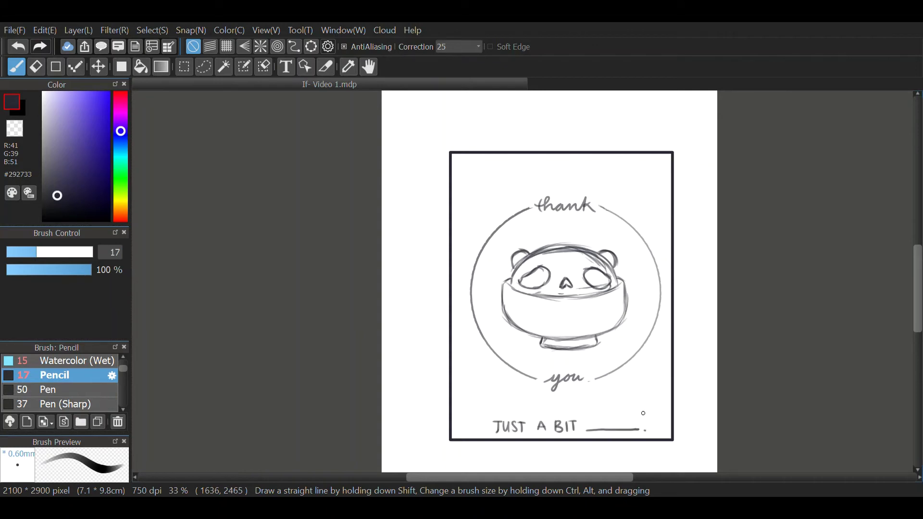
Move the "JUST A BIT" lettering with its blank line to the upper edge of the card
key("m")
mouse_move(654, 414)
left_mouse_down()
mouse_move(490, 420)
mouse_move(474, 435)
left_mouse_up()
key("v")
left_click_drag(539, 396, 536, 142)
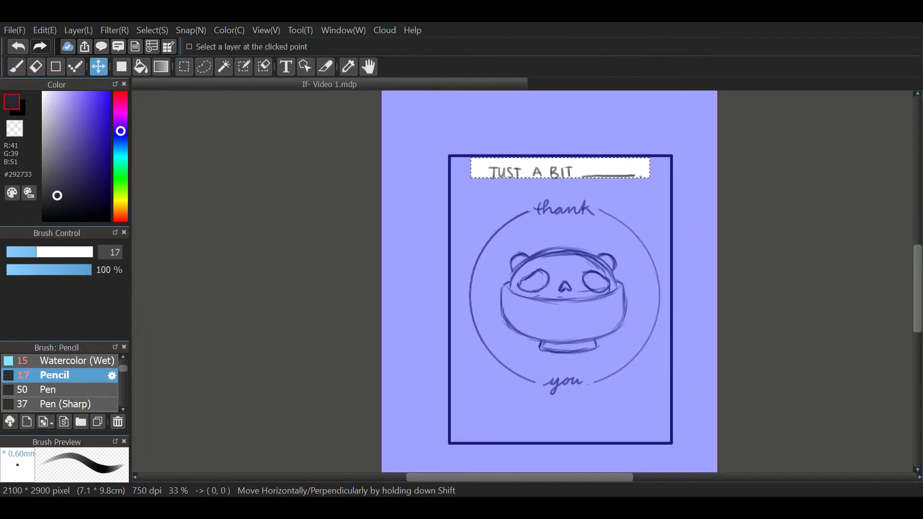
Shift the word "thank" sideways, widen the circle's gap and add an "s" to make "thanks"
key("m")
left_click(431, 242)
mouse_move(529, 192)
left_mouse_down()
mouse_move(596, 223)
mouse_move(558, 209)
mouse_move(583, 217)
left_mouse_up()
key("v")
key("ctrl+d")
key("e")
key("b")
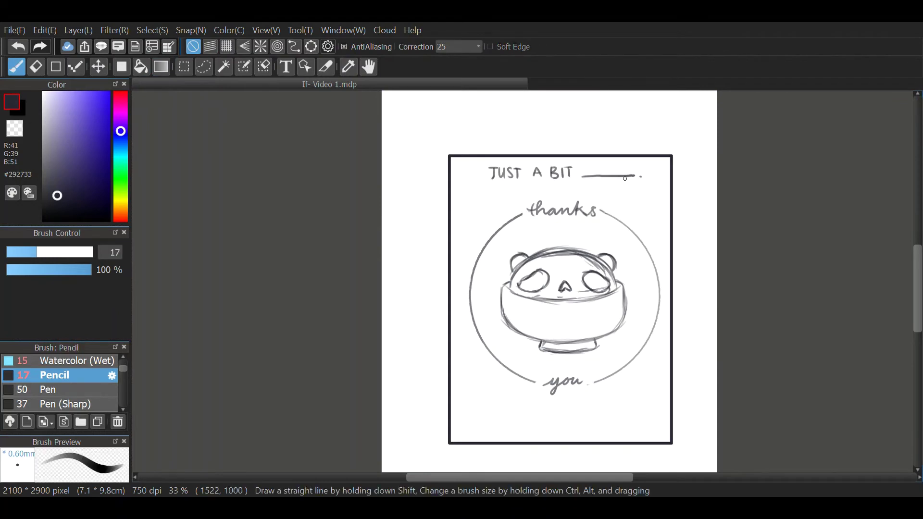
Write a question mark outside the card, beside its upper corner
left_click_drag(403, 126, 410, 147)
left_click(411, 154)
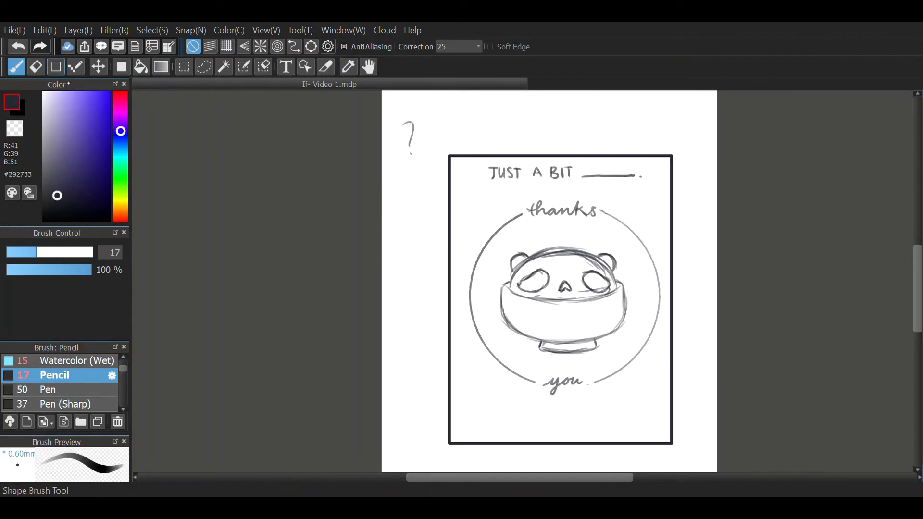
left_click(56, 67)
key("ctrl+z")
Try moving the "JUST A BIT" lettering down closer to "thanks", and undo the move
mouse_move(647, 164)
left_mouse_down()
mouse_move(461, 195)
mouse_move(469, 186)
left_mouse_up()
key("m")
key("v")
left_click_drag(560, 174, 561, 188)
key("m")
left_click(393, 191)
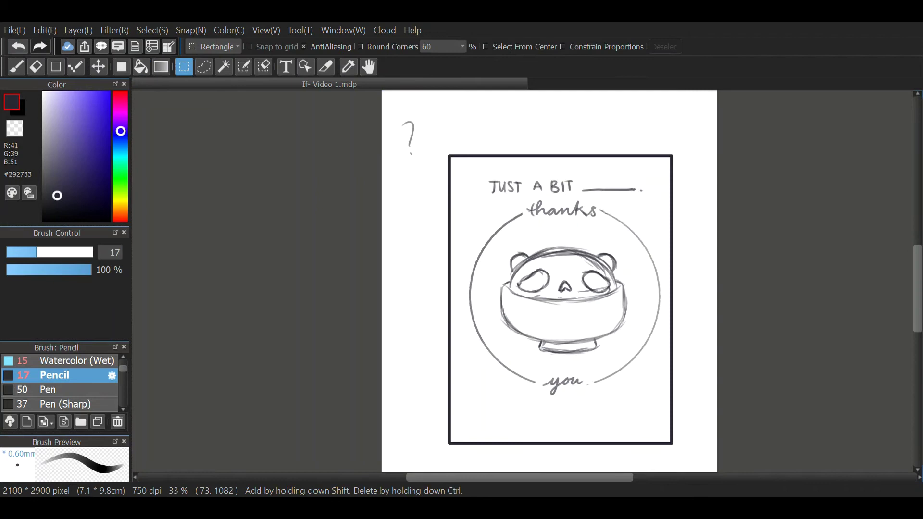
key("ctrl+z")
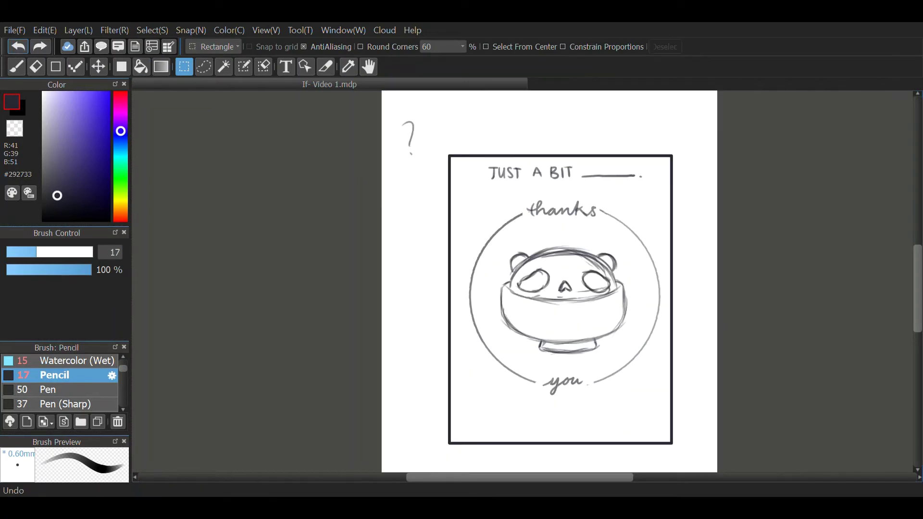
Add an exclamation mark after the word "you" below the bowl
left_click(16, 66)
left_click_drag(590, 375, 588, 381)
left_click(587, 385)
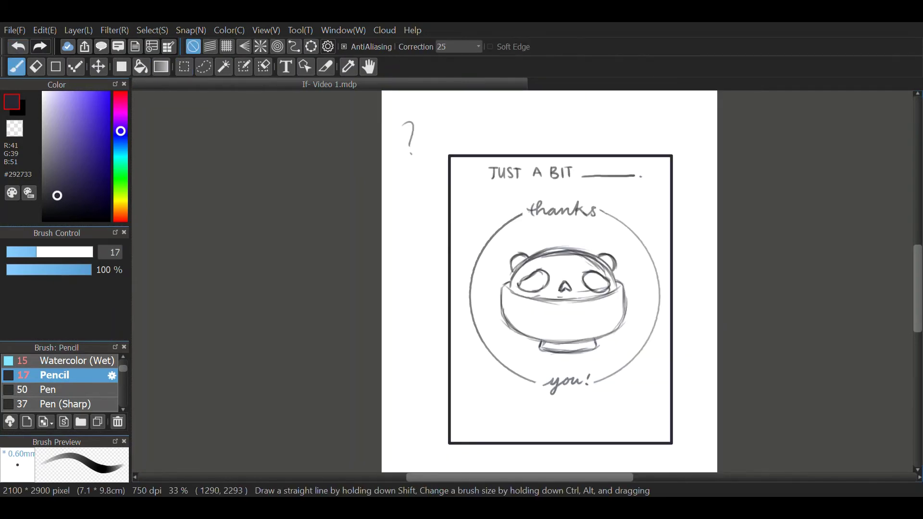
Erase the question mark beside the card with a larger eraser
left_click(36, 67)
left_click(82, 252)
left_click_drag(411, 153, 406, 123)
Draw a straight header divider across the new card frame and a short blank line above it
left_click(16, 66)
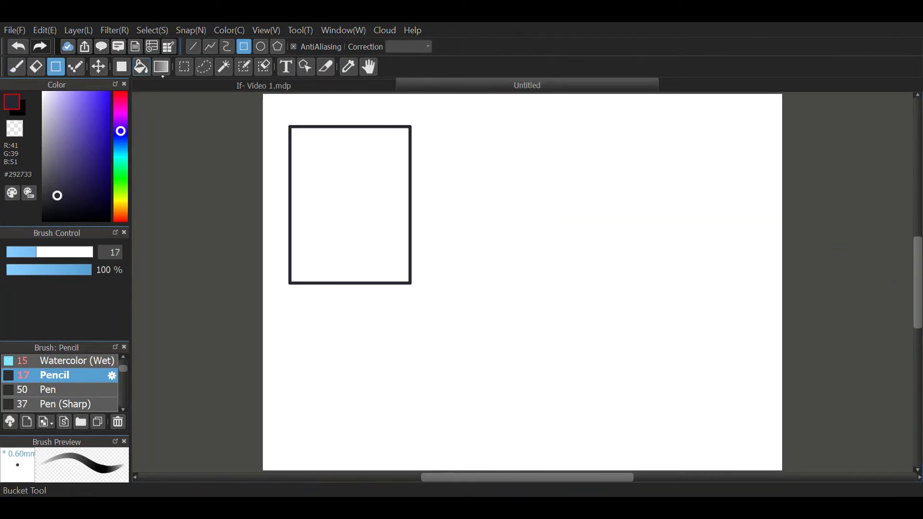
mouse_move(292, 153)
left_mouse_down()
mouse_move(408, 153)
mouse_move(404, 146)
left_mouse_up()
left_click(56, 67)
left_click(16, 67)
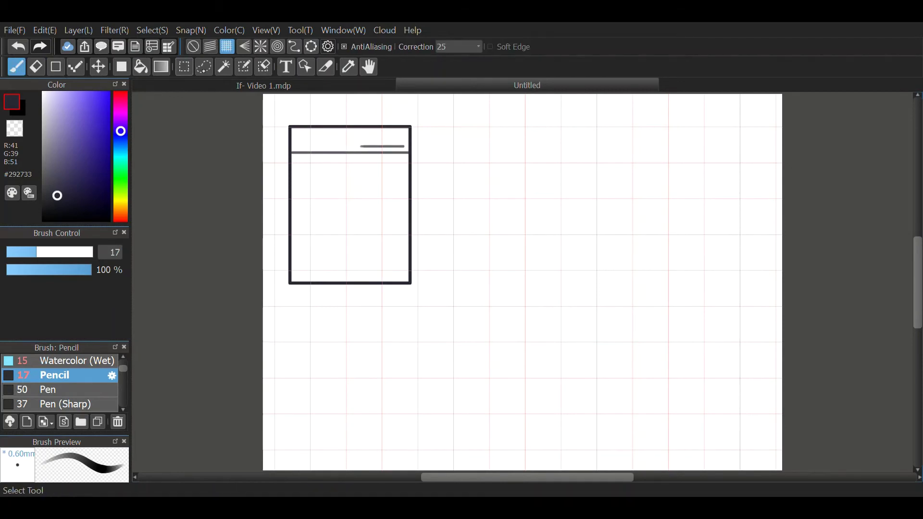
Hand-letter "JUST A BIT" in the card's header with the Watercolor (Wet) brush at size 15, replacing the first attempt
left_click(194, 47)
scroll(303, 144, "up", 3)
left_click(19, 47)
mouse_move(299, 187)
left_mouse_down()
mouse_move(324, 211)
mouse_move(372, 189)
mouse_move(304, 209)
left_mouse_up()
left_click(77, 361)
left_click(18, 46)
left_click(19, 46)
left_click(18, 46)
left_click_drag(302, 189, 314, 187)
left_click_drag(312, 193, 320, 208)
left_click_drag(327, 192, 322, 208)
left_click_drag(332, 193, 333, 209)
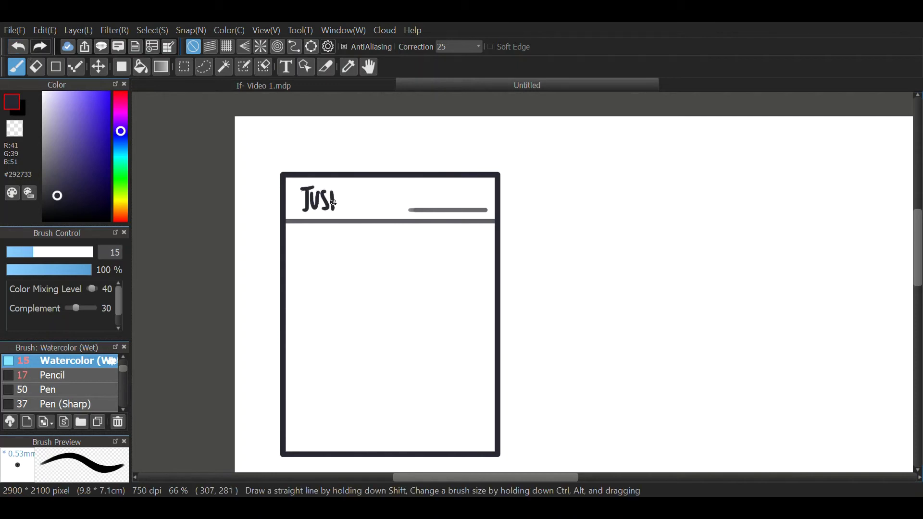
Select the short blank line in the header and move it slightly closer to the "JUST A BIT" lettering
left_click(184, 67)
left_click_drag(488, 204, 406, 218)
left_click(98, 66)
left_click_drag(436, 216, 431, 214)
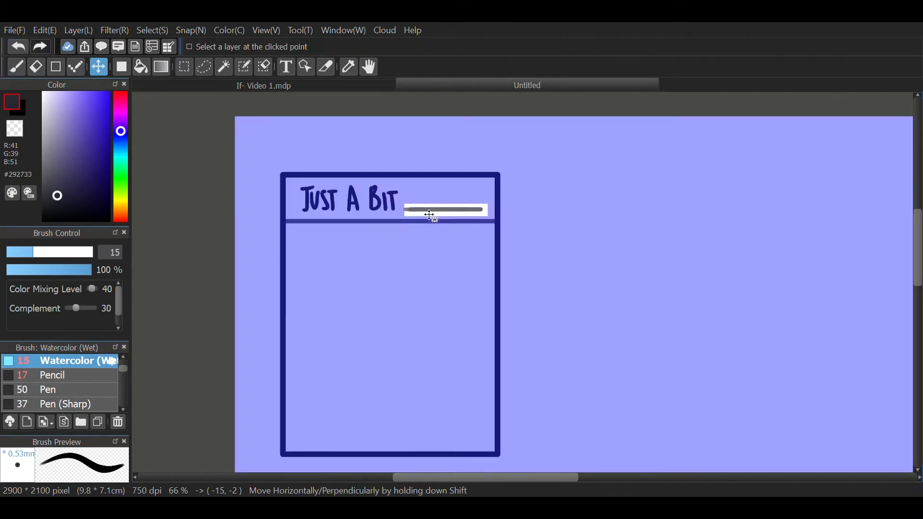
Deselect the short blank line in the header and add a full stop at its end with the brush
left_click(16, 67)
left_click(184, 66)
left_click(496, 221)
key("b")
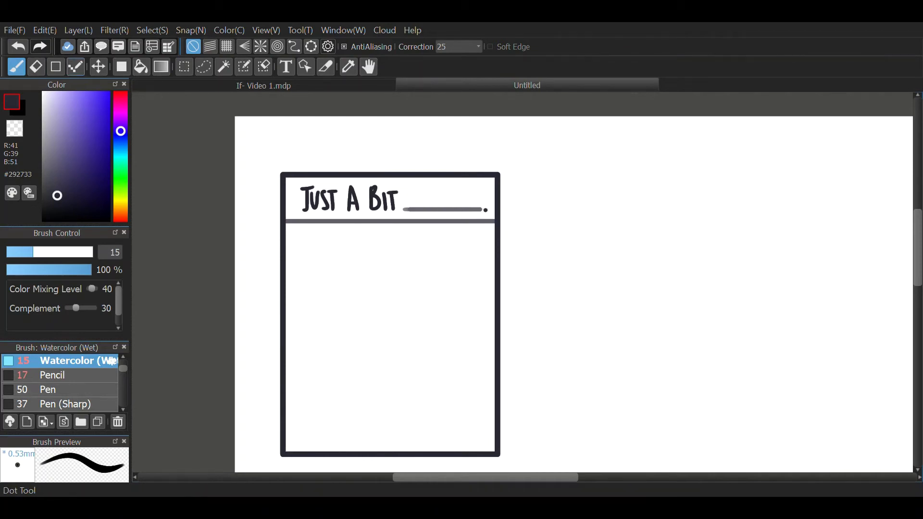
Draw a thin rectangle around the whole card frame at brush size 4.2, and set the shape tool to straight lines
left_click(56, 67)
mouse_move(502, 165)
left_mouse_down()
mouse_move(286, 298)
mouse_move(277, 461)
mouse_move(295, 325)
mouse_move(277, 461)
left_mouse_up()
left_click(17, 67)
left_click(18, 47)
left_click(56, 67)
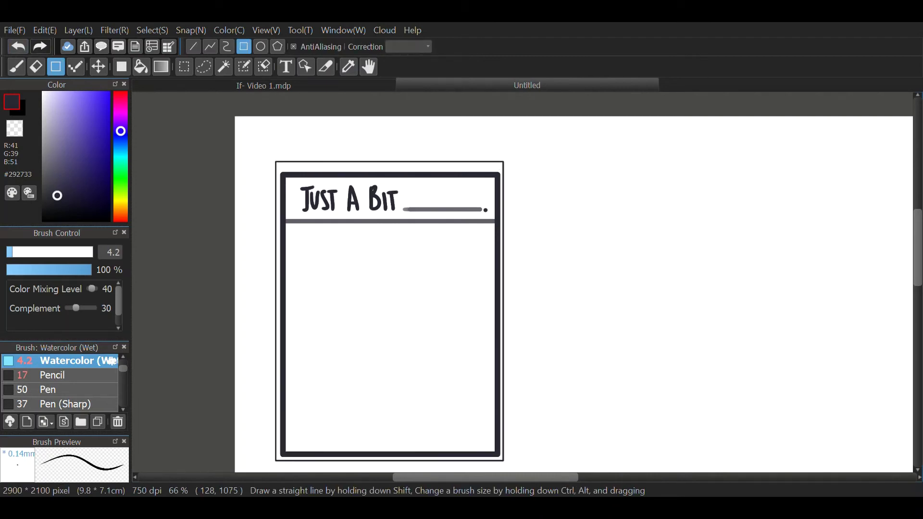
key("b")
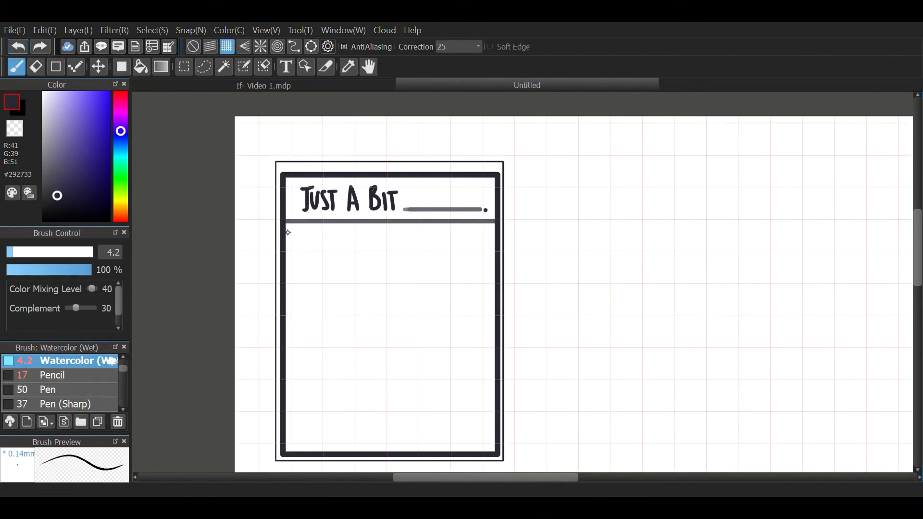
left_click(192, 47)
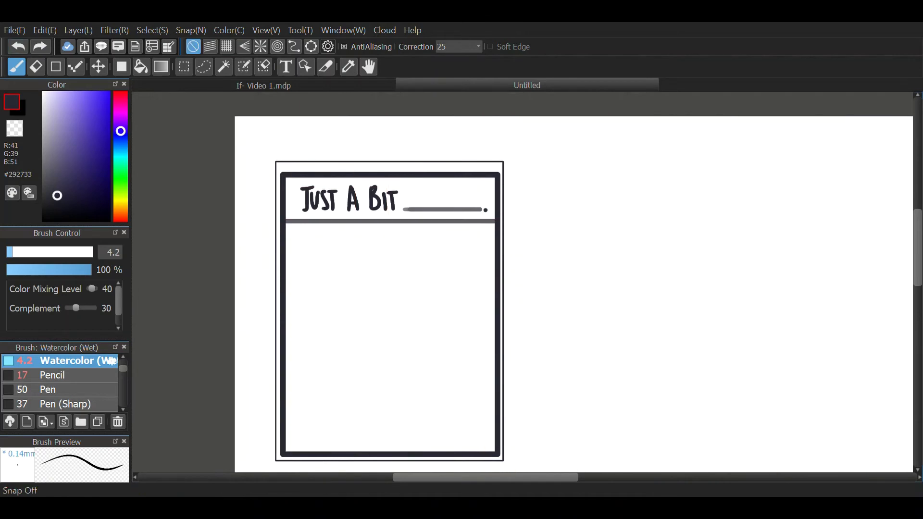
left_click(56, 66)
left_click(193, 47)
left_click(377, 229)
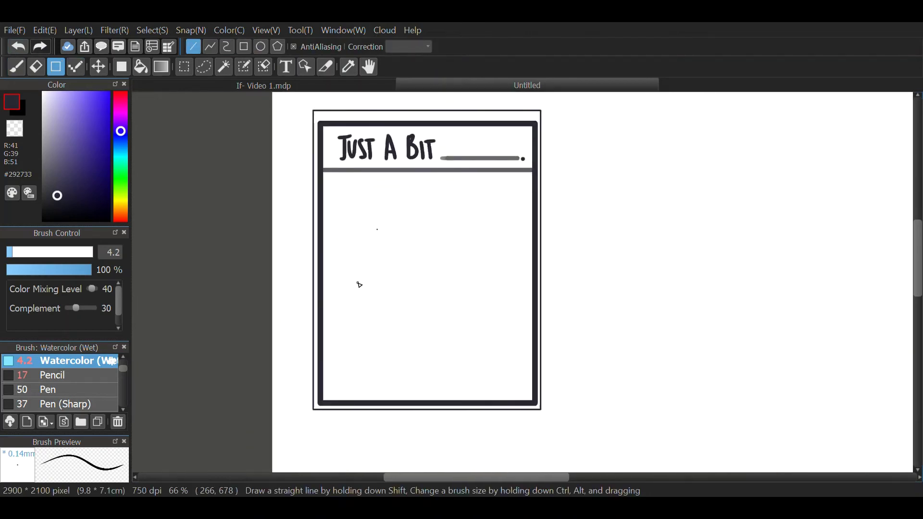
key("ctrl+z")
mouse_move(377, 216)
left_mouse_down()
mouse_move(355, 293)
mouse_move(413, 313)
left_mouse_up()
left_click_drag(414, 313, 377, 216)
key("ctrl+z")
left_click_drag(377, 215, 414, 313)
key("ctrl+z")
key("ctrl+z")
key("ctrl+z")
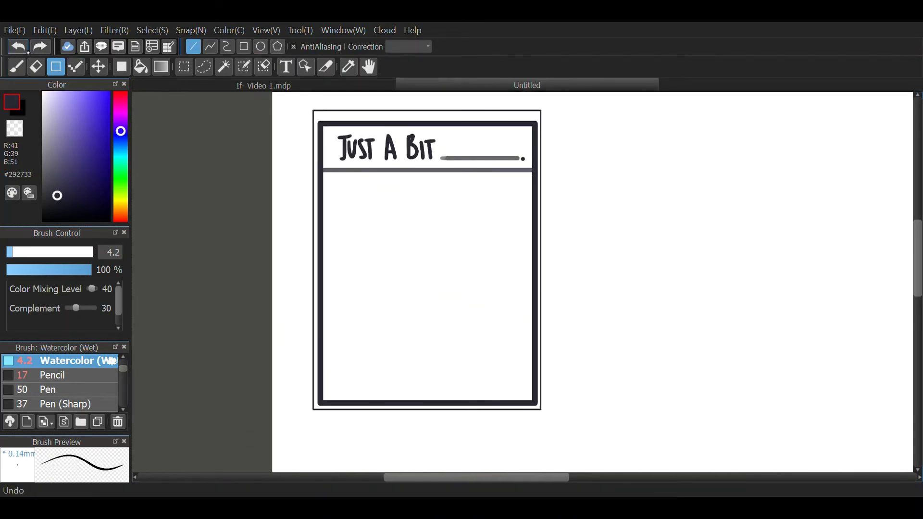
Draw five scattered triangles of different sizes from straight lines in the card's body
left_click_drag(424, 242, 384, 309)
left_click_drag(384, 309, 433, 336)
left_click_drag(433, 335, 423, 243)
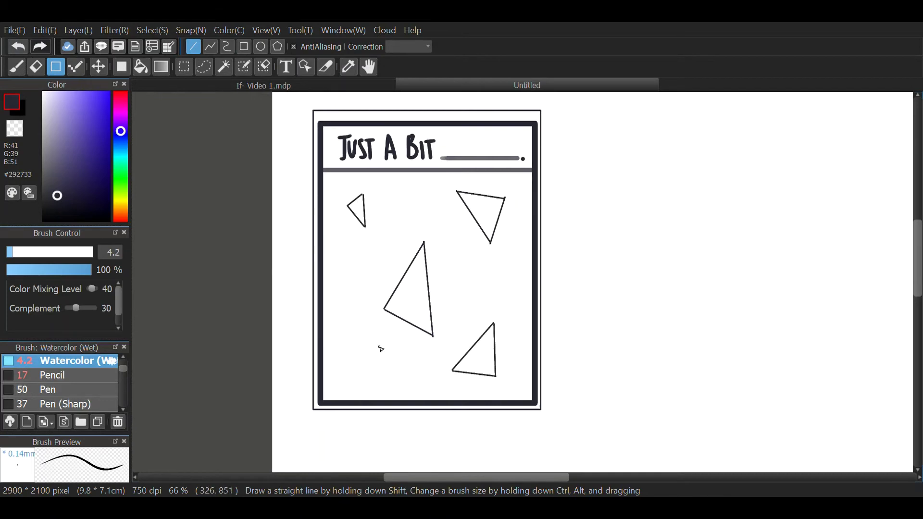
Fill the card's header with light blue #9DCAF6, redoing the fill with a 1-pixel expansion
left_click(120, 150)
left_click(66, 96)
left_click(121, 146)
left_click(141, 67)
left_click(327, 148)
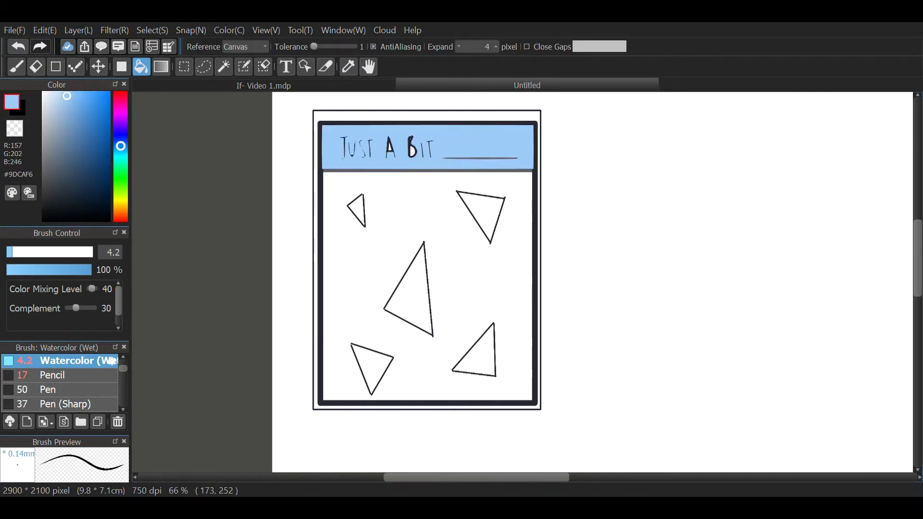
key("ctrl+z")
left_click(471, 48)
type("1")
left_click(336, 158)
Fill the enclosed gaps inside the header's letters A and B with the same light blue
left_click(390, 146)
key("ctrl+z")
scroll(354, 233, "up", 3)
left_click(426, 383)
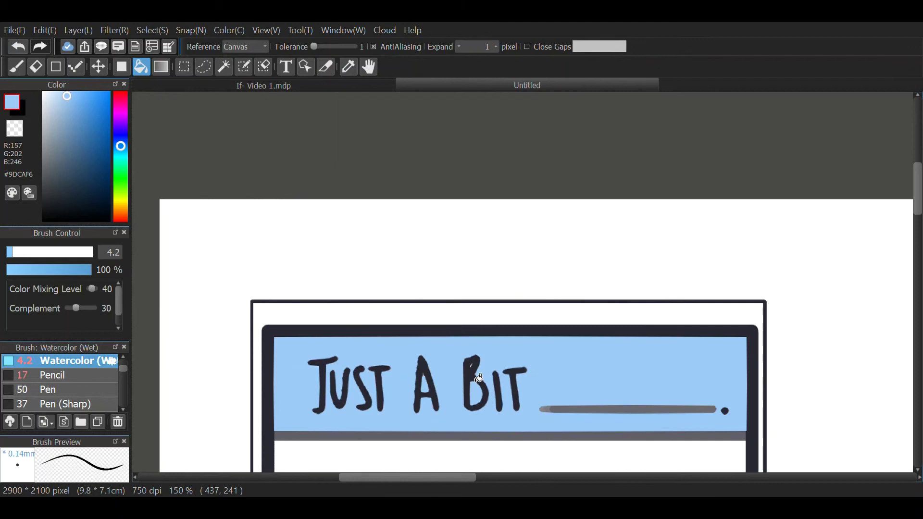
left_click(477, 377)
Fill the card's body and the insides of the triangles with pale blue #D4E8FB
scroll(426, 168, "down", 1)
scroll(426, 168, "down", 2)
left_click(52, 93)
left_click(449, 250)
left_click(417, 245)
left_click(460, 312)
left_click(510, 250)
left_click(509, 358)
left_click(424, 362)
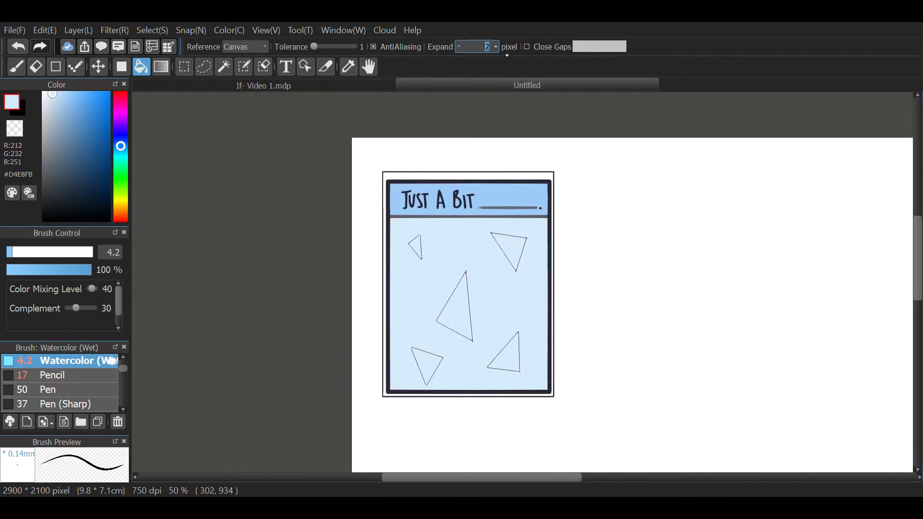
Sample the header's light blue #9DCAF6 as the drawing colour
left_click(76, 102)
left_click(348, 66)
scroll(415, 237, "up", 4)
left_click(466, 415)
left_click(450, 388)
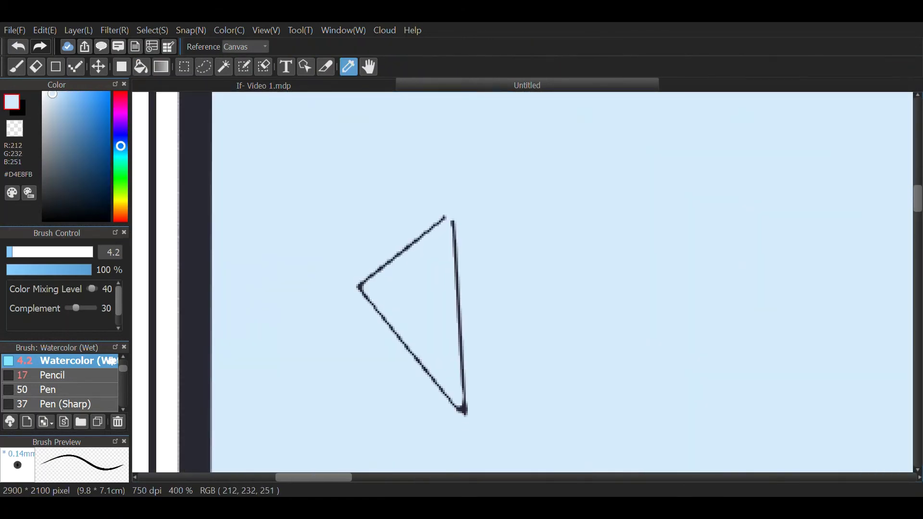
scroll(451, 387, "down", 2)
left_click(351, 199)
left_click(141, 67)
scroll(399, 408, "up", 2)
left_click(514, 300)
left_click(18, 46)
Trace the dark outline of the small upper-left triangle with straight light blue lines at brush size 4.2
left_click(56, 67)
scroll(508, 415, "down", 1)
left_click_drag(514, 352, 435, 259)
left_click_drag(435, 260, 504, 209)
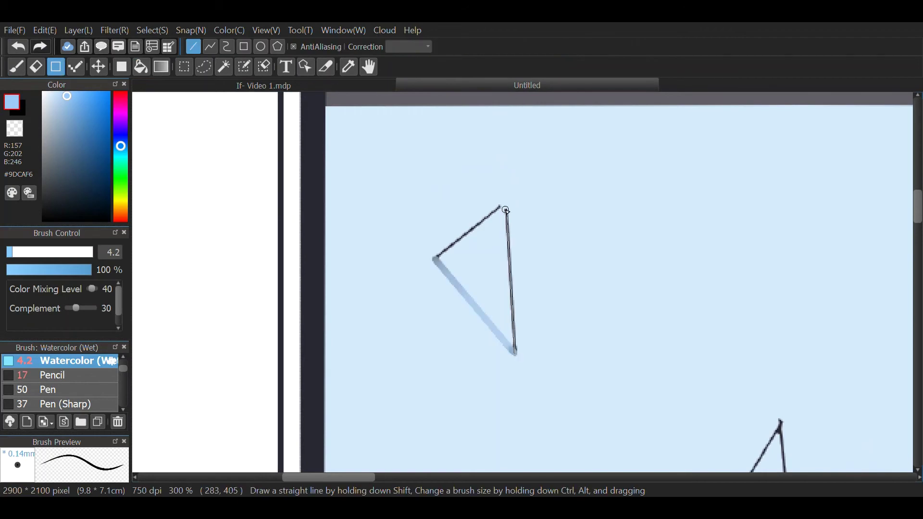
left_click(19, 47)
left_click_drag(435, 259, 504, 207)
left_click_drag(504, 207, 515, 352)
Retrace the small, central and lower-left triangles with thick light blue lines at brush size 22
scroll(441, 159, "down", 3)
left_click_drag(440, 159, 452, 192)
left_click(18, 47)
left_click(45, 252)
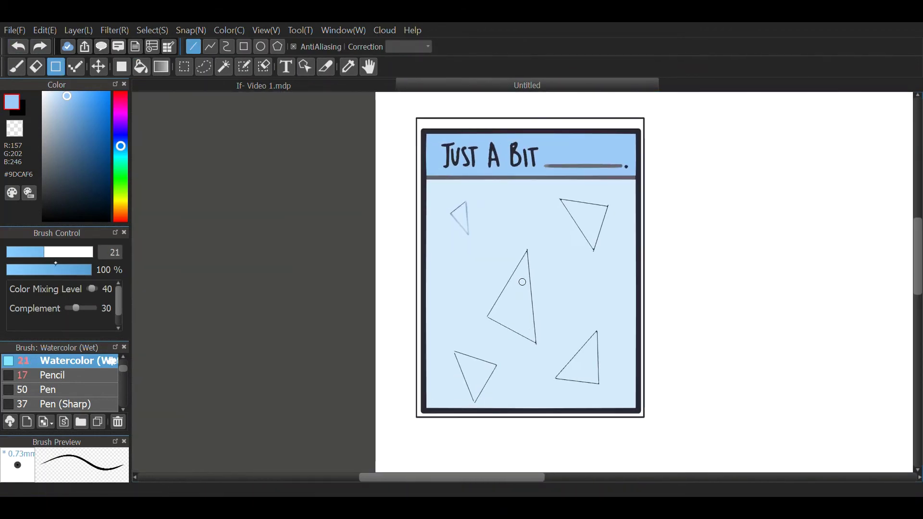
left_click_drag(465, 235, 464, 201)
mouse_move(463, 201)
left_mouse_down()
mouse_move(450, 213)
mouse_move(464, 236)
left_mouse_up()
left_click_drag(527, 251, 487, 317)
mouse_move(487, 318)
left_mouse_down()
mouse_move(536, 344)
mouse_move(527, 251)
left_mouse_up()
mouse_move(455, 352)
left_mouse_down()
mouse_move(476, 403)
mouse_move(497, 366)
left_mouse_up()
left_click_drag(497, 366, 454, 351)
Trace the card's upper-right and lower-right triangles with the same thick blue lines, and undo the last line
left_click_drag(559, 199, 595, 252)
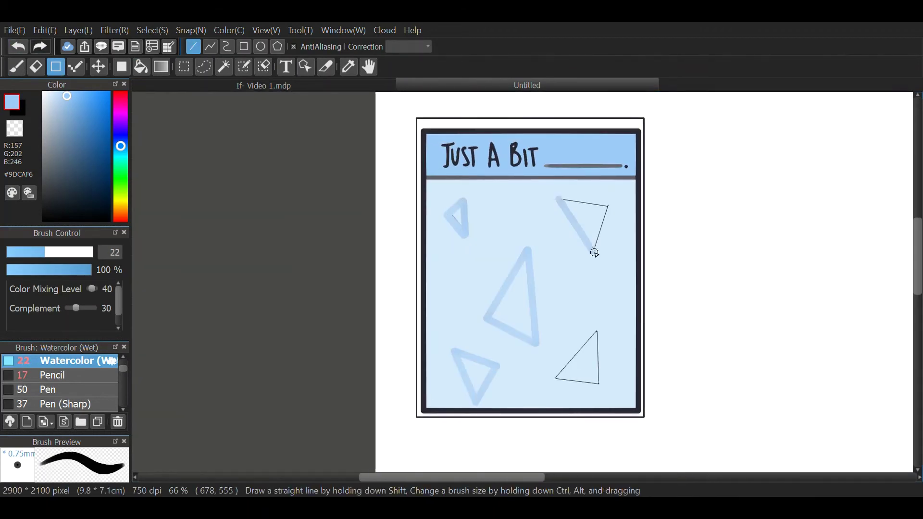
left_click_drag(556, 380, 599, 383)
left_click_drag(598, 383, 596, 332)
left_click(18, 47)
Draw a short curved pointer by the card's upper-right corner in grey #5E5E5E at brush size 9.5, undoing any extra strokes
left_click(22, 253)
left_click(42, 173)
left_click_drag(639, 111, 665, 100)
left_click(16, 66)
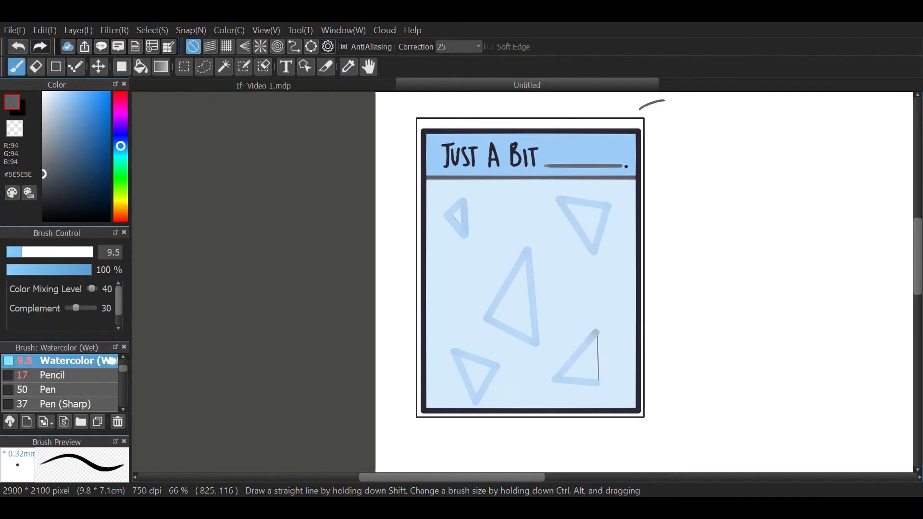
key("ctrl+z")
key("ctrl+z")
key("ctrl+z")
key("ctrl+z")
key("ctrl+z")
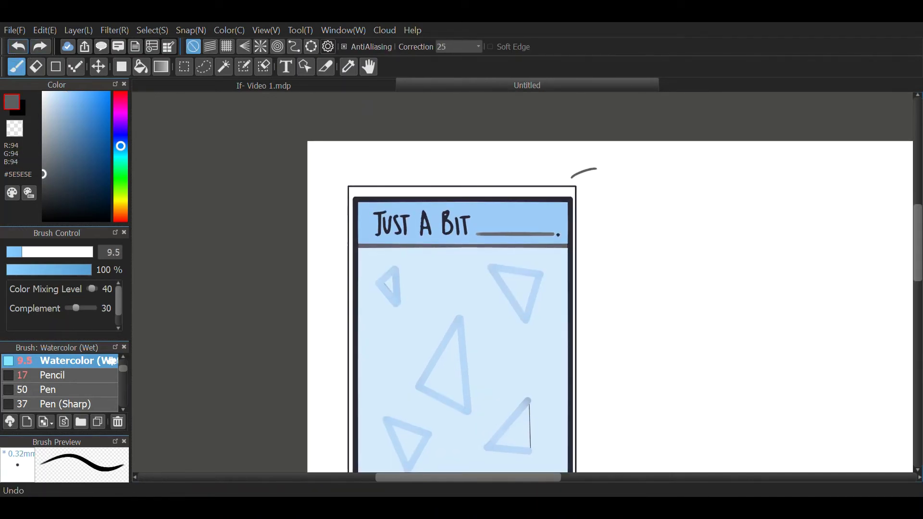
Handwrite the note "Cellophane bag?" in grey beside the curved pointer
left_click_drag(604, 163, 605, 176)
mouse_move(616, 160)
left_mouse_down()
mouse_move(617, 175)
mouse_move(641, 175)
mouse_move(611, 177)
left_mouse_up()
left_click(18, 47)
mouse_move(625, 163)
left_mouse_down()
mouse_move(626, 178)
mouse_move(647, 182)
left_mouse_up()
left_click_drag(689, 174, 698, 178)
left_click_drag(609, 191, 607, 203)
left_click_drag(623, 196, 632, 210)
left_click_drag(639, 191, 643, 199)
left_click(643, 204)
Cover the remaining dark side of the lower-right triangle with a thicker stroke in the triangle's sampled blue
left_click_drag(472, 470, 487, 403)
left_click_drag(545, 382, 560, 418)
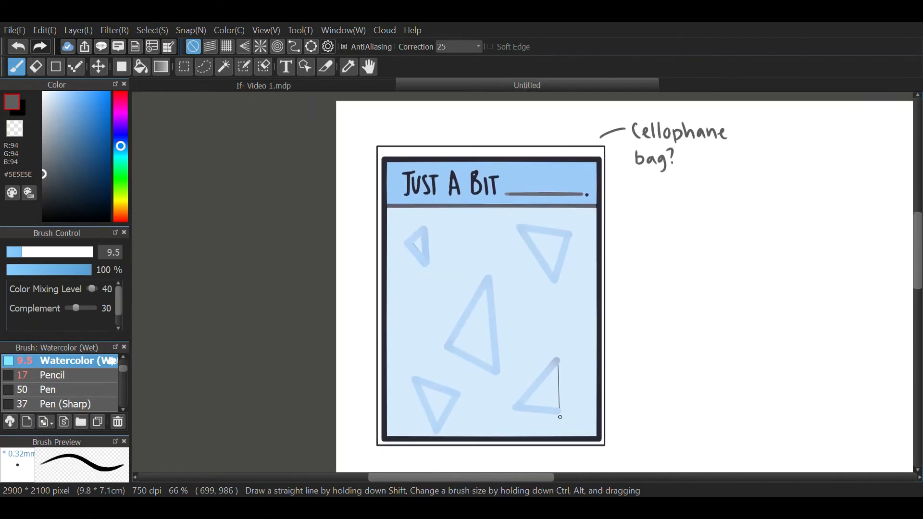
left_click(349, 66)
left_click(534, 389)
left_click(17, 67)
left_click_drag(21, 252, 34, 252)
left_click_drag(557, 361, 559, 410)
Draw an arrowhead on the cellophane pointer and a short line above the card in dark grey #3E444B, and set the brush size to 9.2
left_click(54, 183)
left_click_drag(34, 252, 31, 252)
left_click_drag(442, 123, 442, 131)
left_click_drag(451, 124, 463, 124)
left_click_drag(472, 118, 473, 133)
key("ctrl+z")
key("ctrl+z")
key("ctrl+z")
key("ctrl+z")
left_click_drag(31, 252, 21, 251)
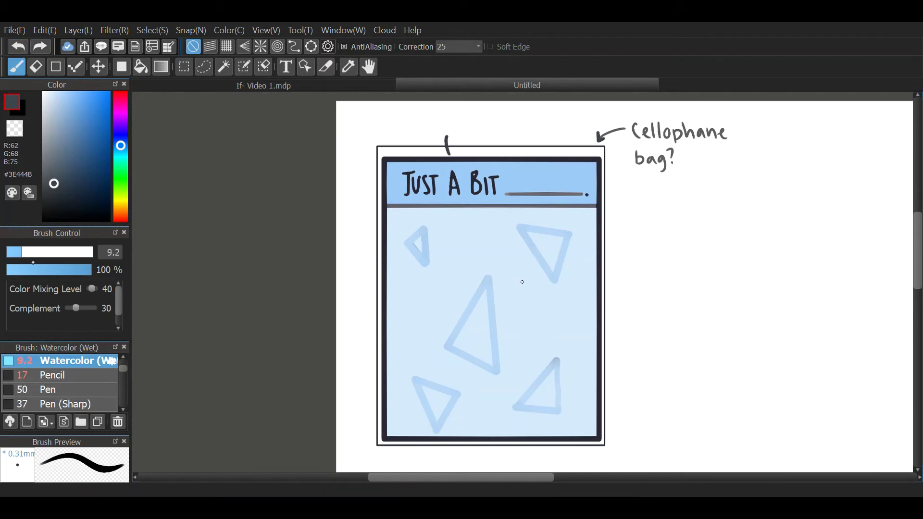
Handwrite the label "Backing Card" above the card's short pointer line in dark grey
left_click_drag(431, 112, 432, 128)
left_click_drag(444, 120, 446, 126)
left_click_drag(453, 119, 454, 126)
left_click_drag(522, 124, 528, 121)
left_click_drag(535, 124, 537, 112)
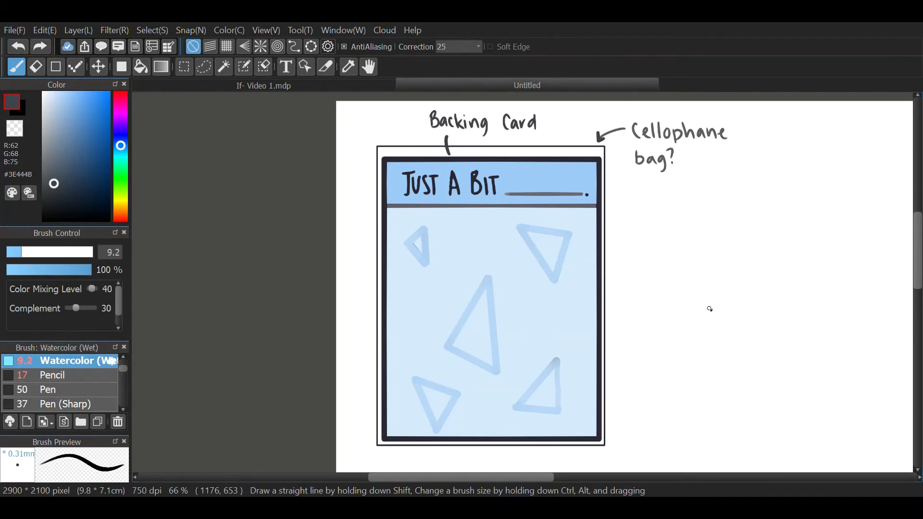
key("ctrl+z")
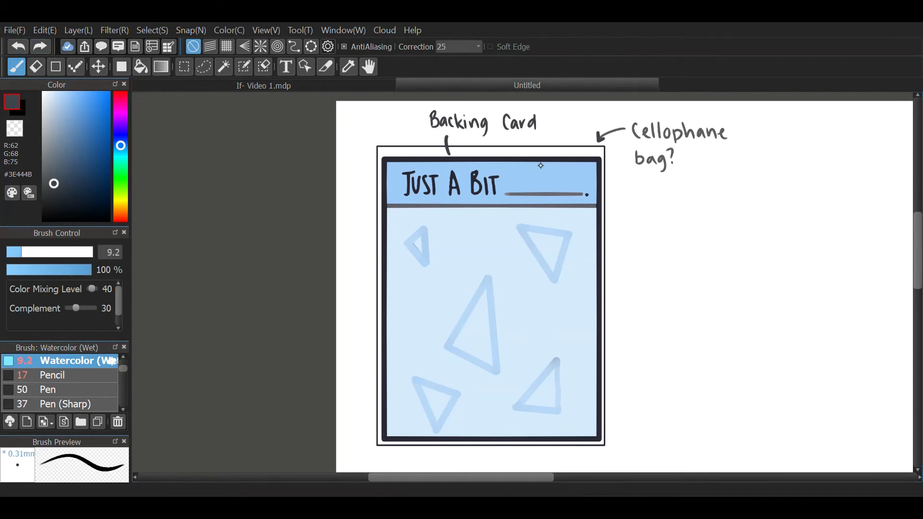
Draw a small tilted panda head with eye patches, nose and ears in the blank area beside the card
mouse_move(688, 321)
left_mouse_down()
mouse_move(716, 315)
mouse_move(725, 337)
mouse_move(717, 330)
left_mouse_up()
key("ctrl+z")
left_click_drag(693, 344, 702, 342)
left_click_drag(702, 335, 706, 336)
left_click_drag(724, 322, 727, 329)
left_click_drag(704, 356, 710, 356)
Fill the panda head with white #FFFFFF, redoing the fill after adjusting its expansion
left_click(707, 339, "alt")
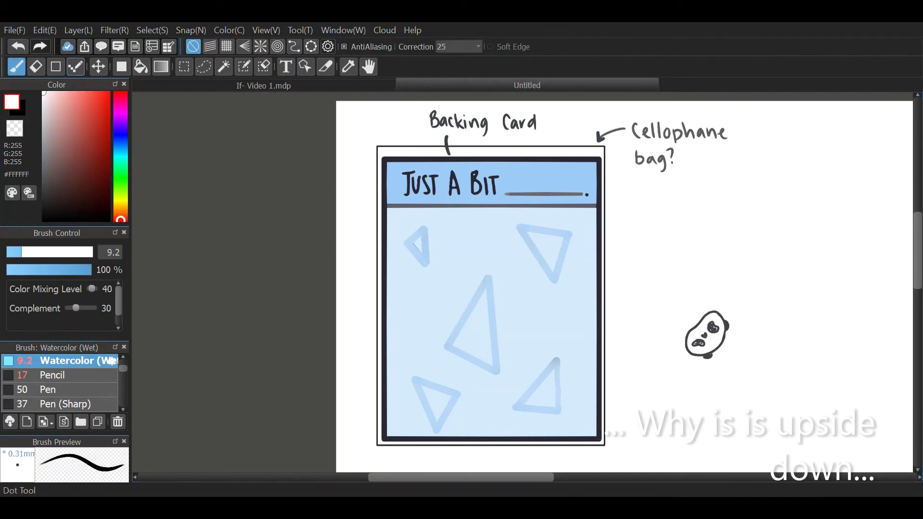
left_click(141, 66)
left_click(708, 340)
left_click(460, 47)
key("ctrl+z")
left_click(710, 339)
Lasso and copy the panda head, and place a pasted copy in the card's lower-left corner
left_click(204, 66)
left_click_drag(725, 291, 694, 285)
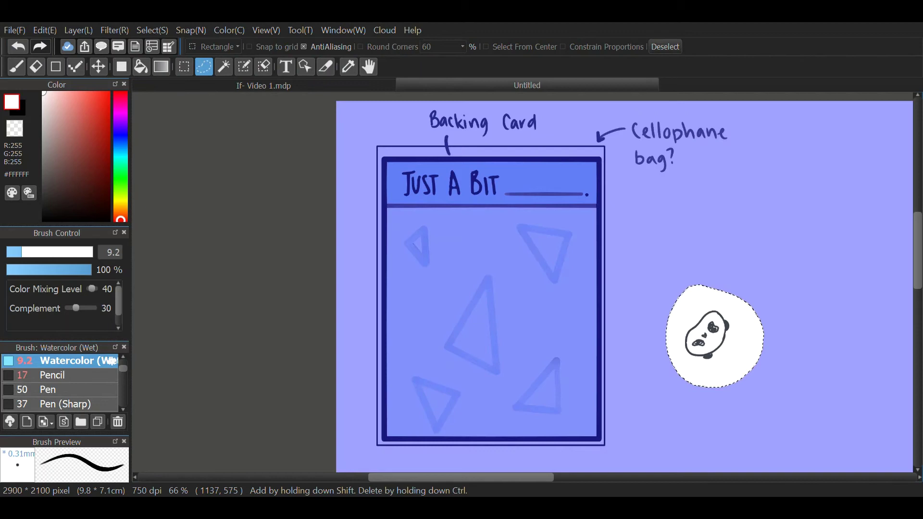
key("ctrl+c")
key("ctrl+v")
key("ctrl+t")
left_click_drag(708, 315, 429, 379)
key("Return")
Paste and transform further panda heads, lining them up along the card's bottom edge
mouse_move(712, 337)
left_mouse_down()
mouse_move(467, 345)
mouse_move(461, 374)
left_mouse_up()
key("ctrl+v")
key("ctrl+t")
key("Return")
key("ctrl+v")
key("ctrl+t")
mouse_move(726, 316)
left_mouse_down()
mouse_move(499, 376)
mouse_move(546, 367)
left_mouse_up()
key("Return")
Paste and position one more panda head to complete the row of five on the card
key("ctrl+c")
key("ctrl+v")
left_click_drag(362, 366, 459, 331)
key("Return")
Clear the selection, return to the brush, undo the last change and set the colour to dark grey #303030
key("ctrl+d")
key("b")
key("ctrl+z")
left_click(43, 197)
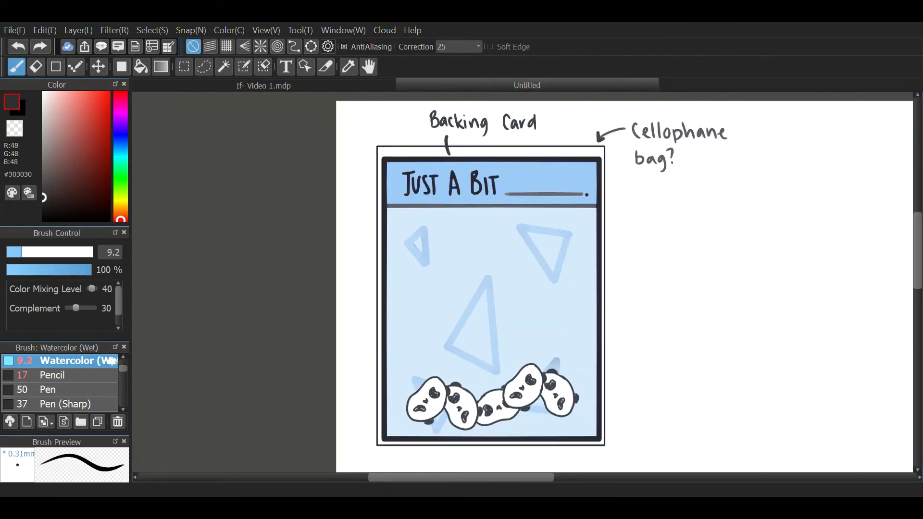
Draw a bracket beside the row of panda heads on the backing card and label it "Stickers"
key("ctrl+z")
mouse_move(583, 366)
left_mouse_down()
mouse_move(583, 421)
mouse_move(613, 434)
left_mouse_up()
left_click_drag(629, 384, 624, 399)
mouse_move(635, 384)
left_mouse_down()
mouse_move(637, 398)
mouse_move(679, 396)
left_mouse_up()
scroll(678, 395, "down", 2)
left_click_drag(476, 408, 368, 335)
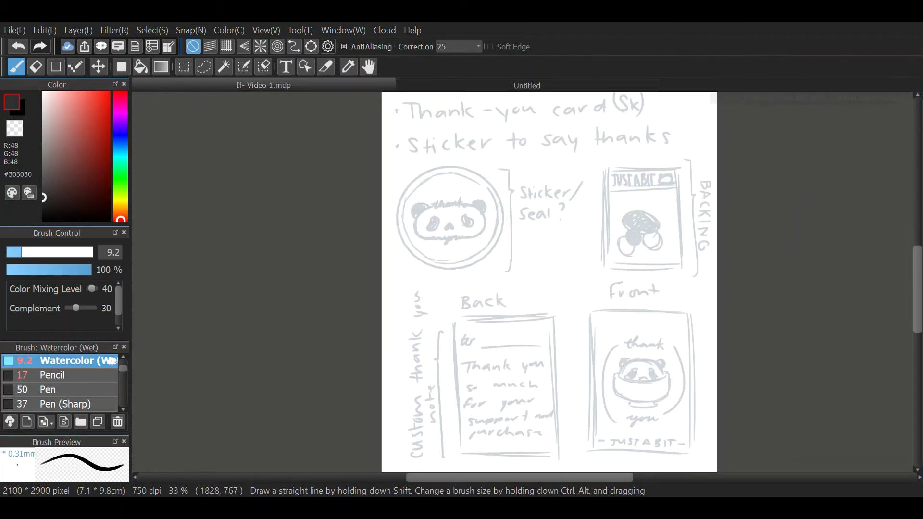
Draw a black upright rectangle below the backing card as the outline of the thank-you card, with brush size 15
left_click_drag(605, 225, 698, 155)
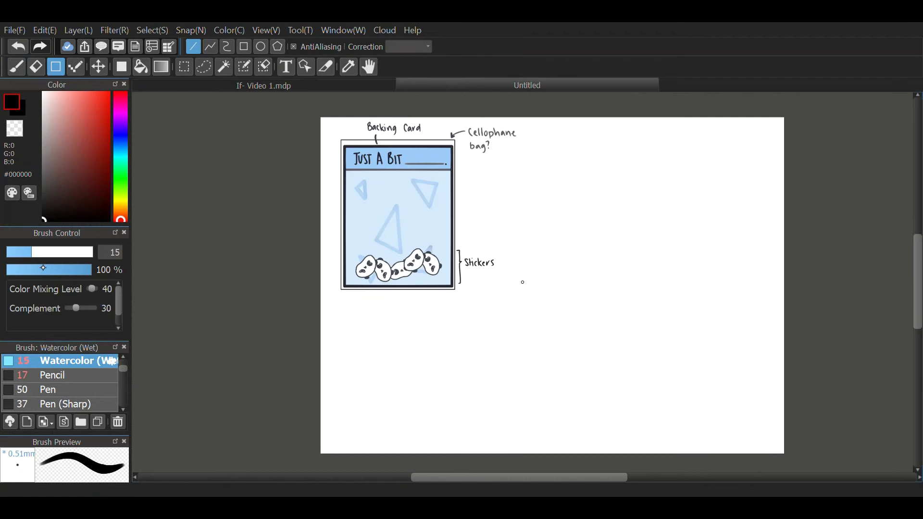
left_click(244, 46)
left_click(21, 252)
left_click_drag(427, 310, 344, 415)
left_click(17, 67)
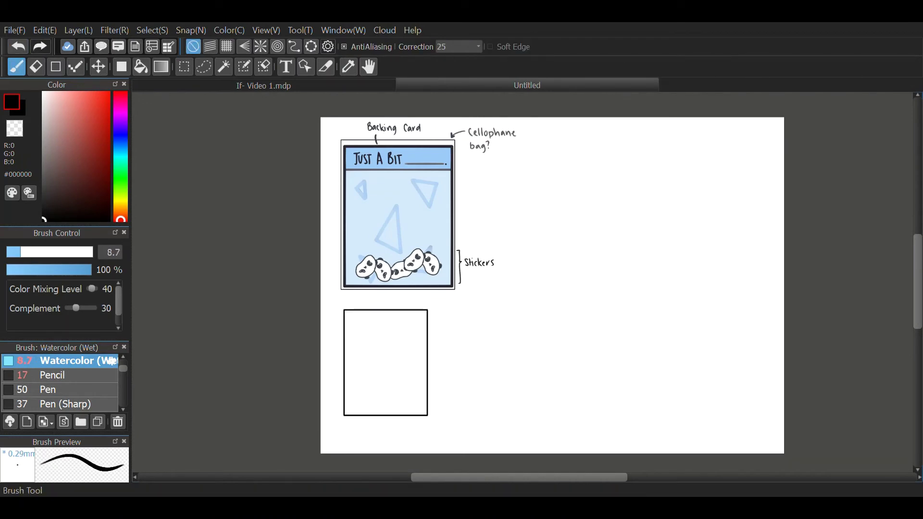
Draw a circle centred in the upper part of the new card with ellipse snapping and brush size 8.7
left_click(311, 47)
left_click_drag(585, 471, 533, 422)
left_click_drag(508, 315, 413, 313)
left_click_drag(438, 418, 431, 410)
left_click_drag(404, 311, 386, 327)
left_click(194, 47)
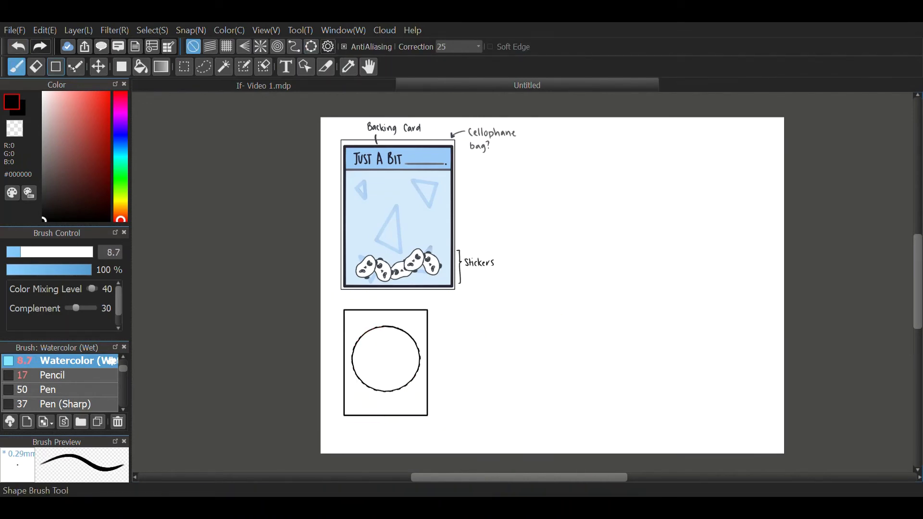
left_click(311, 47)
left_click_drag(353, 358, 353, 350)
left_click(194, 47)
scroll(351, 409, "up", 3)
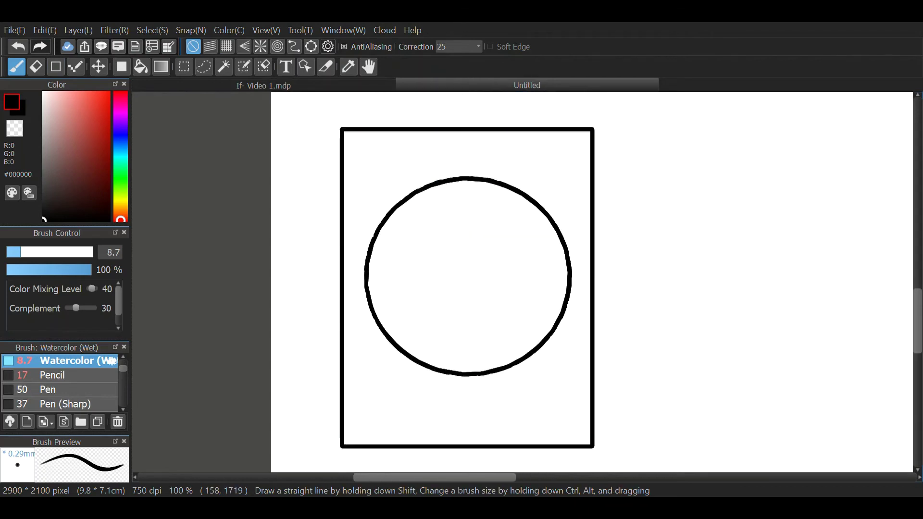
Sketch a panda peeking out of a mug inside the circle with the Pencil at size 12.7
left_click(55, 375)
left_click(28, 252)
left_click_drag(414, 278, 518, 275)
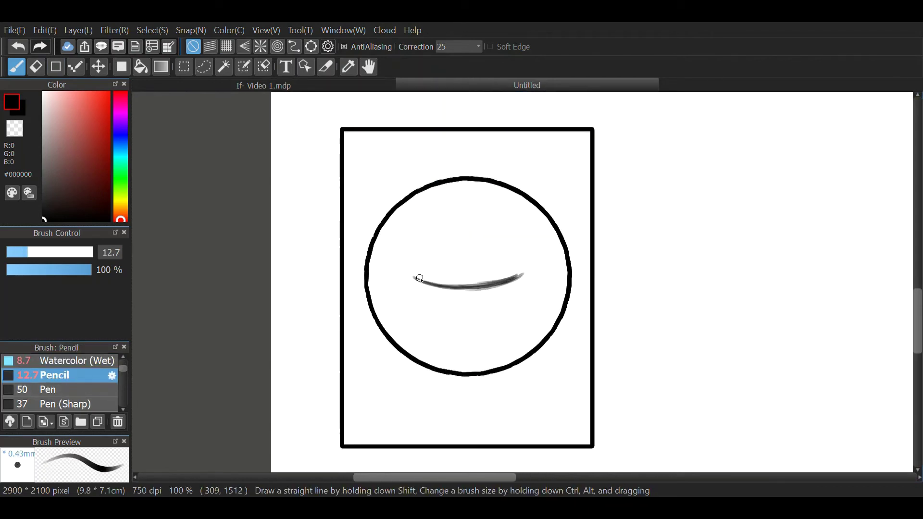
left_click_drag(413, 278, 444, 335)
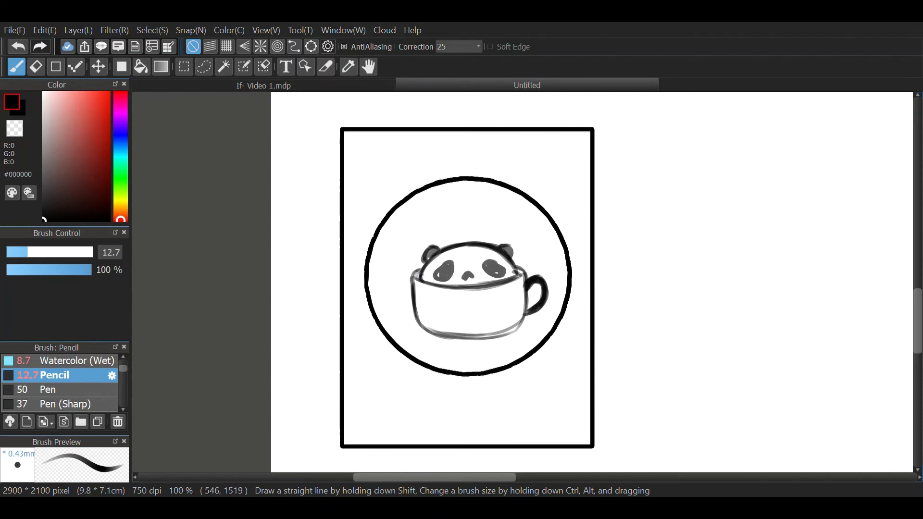
Ink the mug's body, rim and thick handle over the faded sketch with Watercolor (Wet) at size 6.8
key("ctrl+z")
left_click(112, 361)
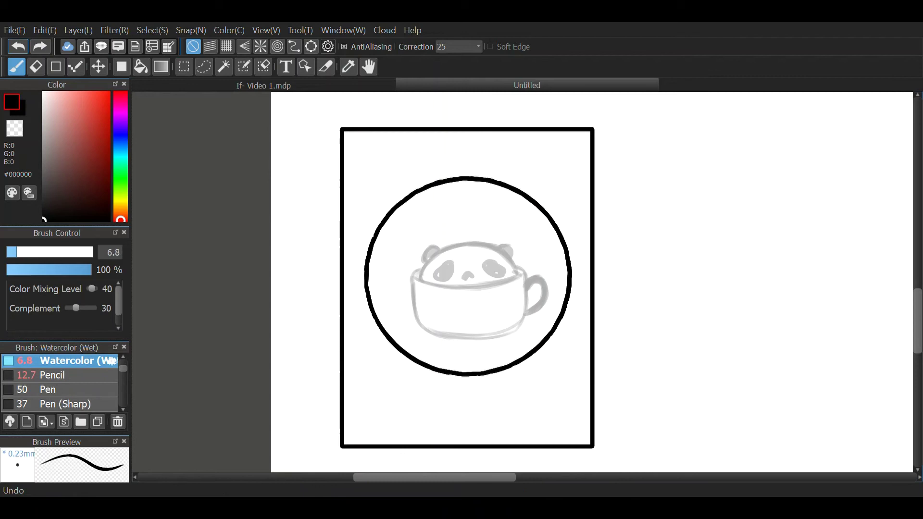
left_click_drag(417, 271, 417, 321)
mouse_move(520, 268)
left_mouse_down()
mouse_move(526, 313)
mouse_move(500, 332)
left_mouse_up()
left_click_drag(420, 322, 457, 337)
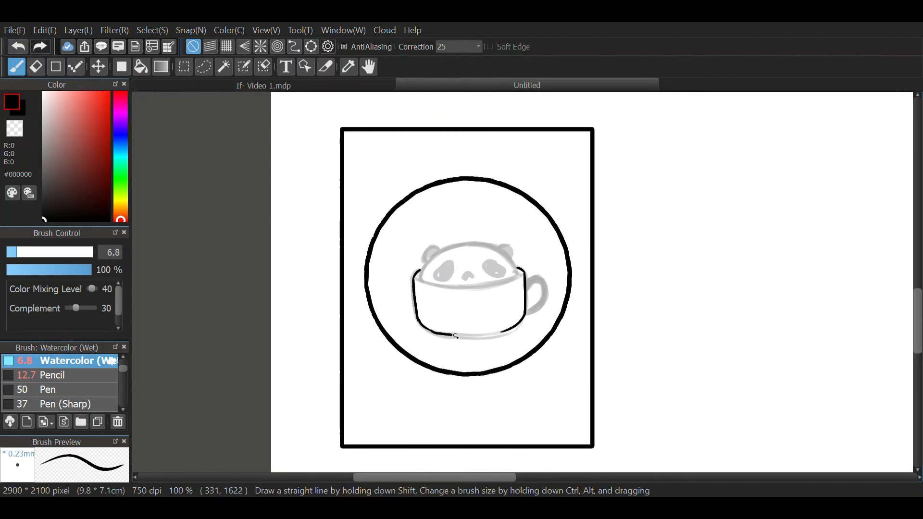
left_click_drag(423, 279, 524, 275)
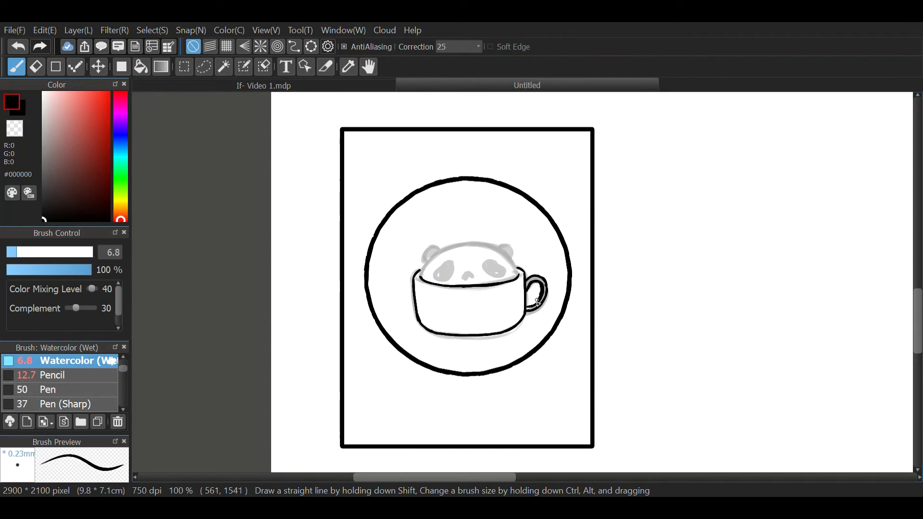
key("ctrl+z")
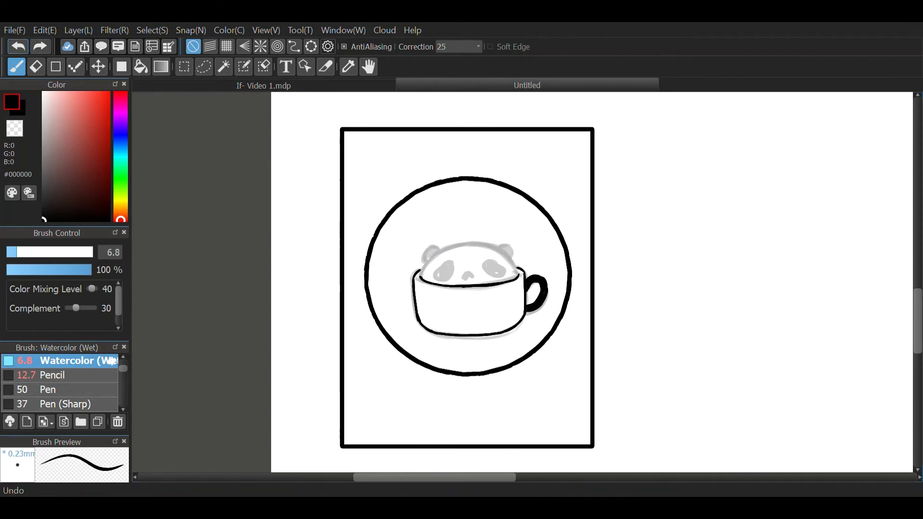
Ink the curved outline of the panda's head above the mug's rim, undoing unsatisfactory strokes
scroll(387, 329, "up", 2)
key("Right")
key("Right")
key("Right")
key("Right")
key("ctrl+z")
mouse_move(509, 192)
left_mouse_down()
mouse_move(661, 278)
mouse_move(671, 309)
left_mouse_up()
key("ctrl+z")
mouse_move(658, 318)
left_mouse_down()
mouse_move(643, 218)
mouse_move(508, 194)
left_mouse_up()
key("Left")
key("Left")
key("Left")
key("Left")
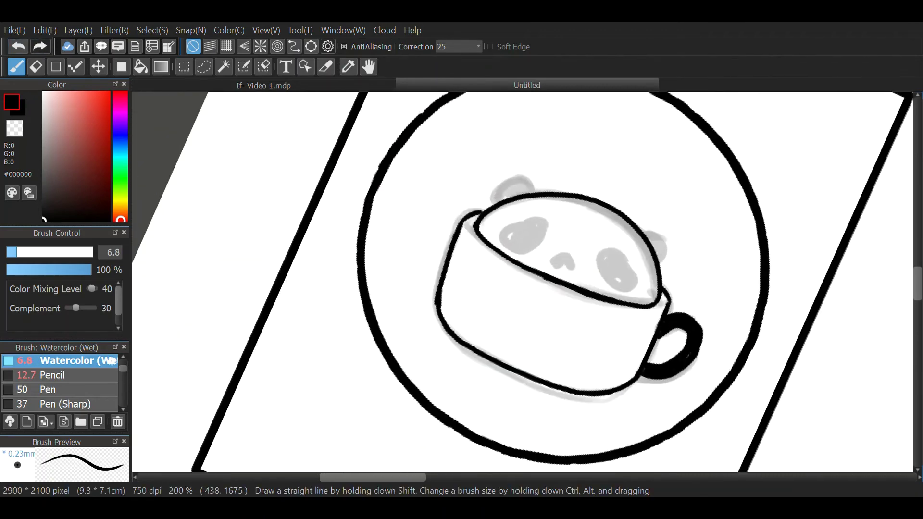
Ink the panda's eye patches, nose and ears in solid black
left_click_drag(518, 235, 498, 272)
mouse_move(596, 235)
left_mouse_down()
mouse_move(625, 255)
mouse_move(561, 270)
left_mouse_up()
left_click_drag(483, 214, 495, 218)
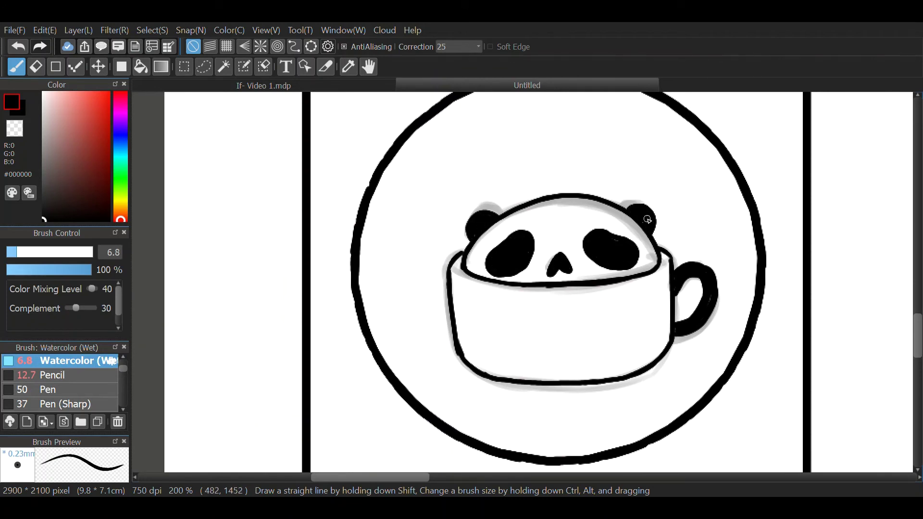
key("ctrl+minus")
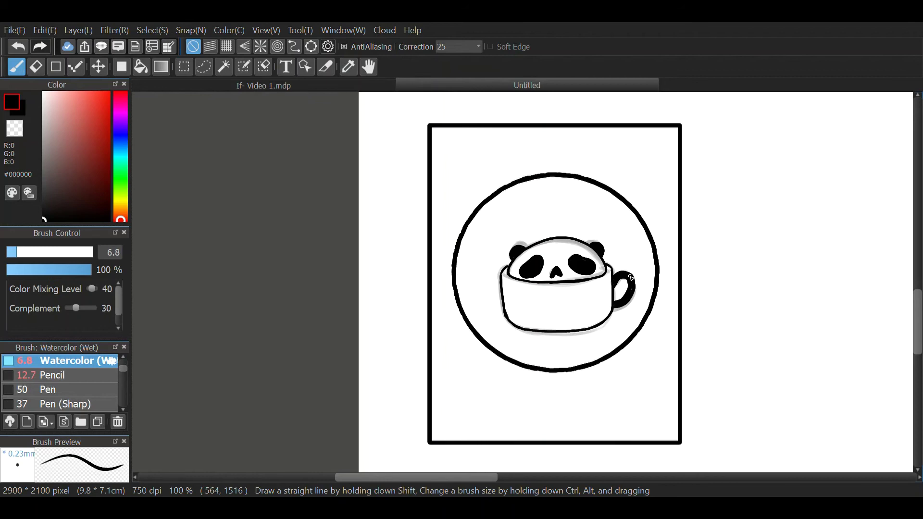
Enlarge the inked panda mug slightly and reposition it in the middle of the circle
key("ctrl+t")
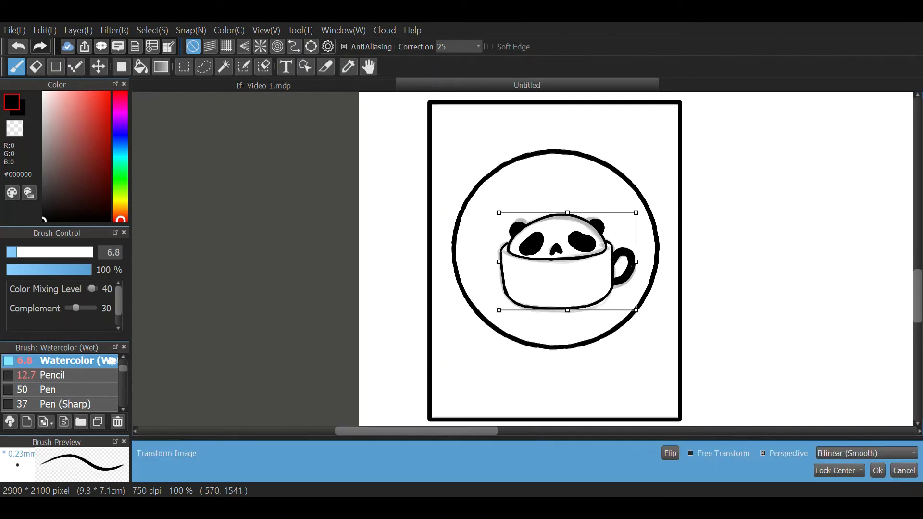
mouse_move(491, 212)
left_mouse_down()
mouse_move(474, 191)
mouse_move(486, 196)
left_mouse_up()
key("Return")
key("ctrl+t")
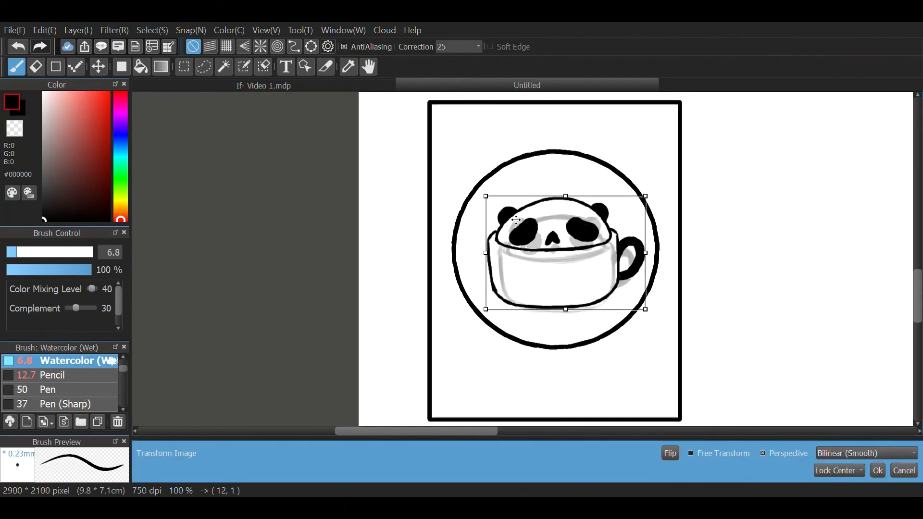
left_click_drag(565, 253, 568, 256)
key("Return")
Erase gaps at the circle's top and bottom and hand-letter "thank" and "you" in them
left_click(36, 67)
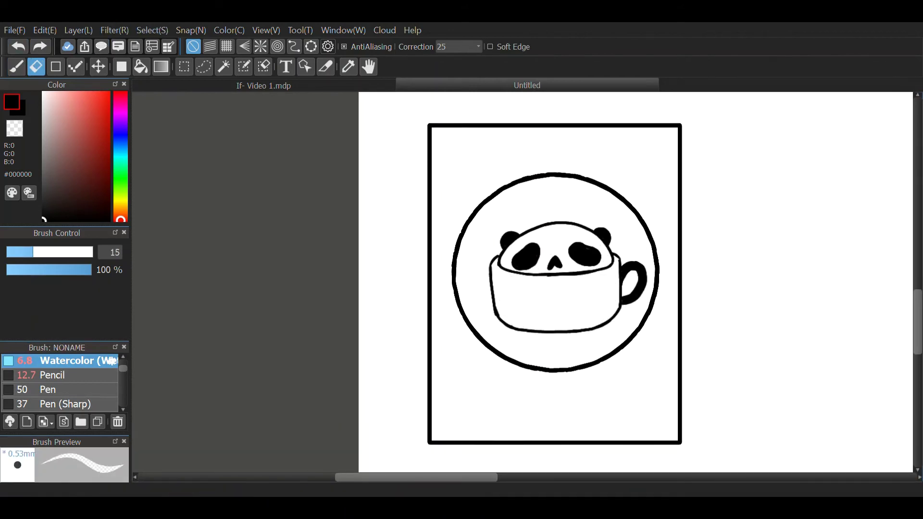
key("b")
key("e")
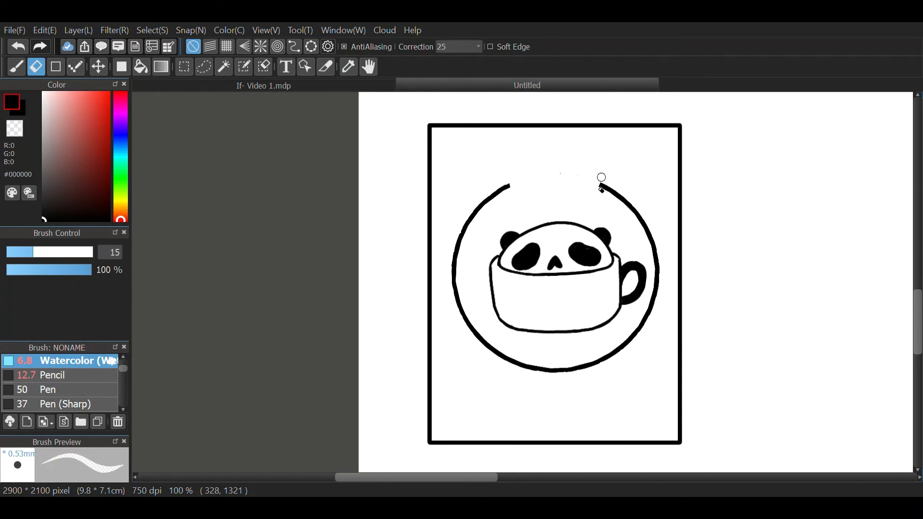
left_click_drag(571, 369, 592, 364)
key("b")
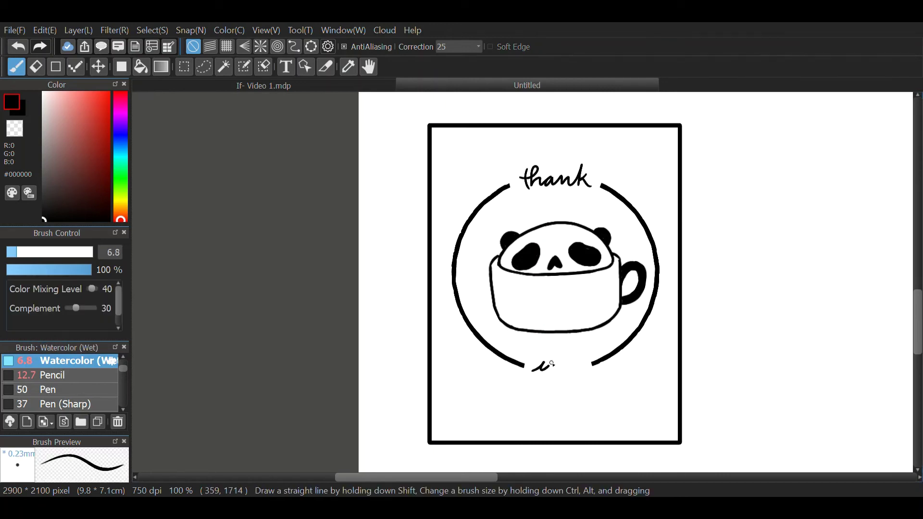
Letter "Just A Bit" with a blank line and full stop along the card's lower edge and adjust its position
left_click_drag(517, 421, 527, 420)
left_click(18, 46)
mouse_move(537, 432)
left_mouse_down()
mouse_move(593, 433)
mouse_move(445, 427)
mouse_move(490, 432)
left_mouse_up()
left_click(226, 47)
left_click(193, 46)
left_click(184, 66)
key("v")
key("b")
key("ctrl+d")
scroll(369, 295, "down", 1)
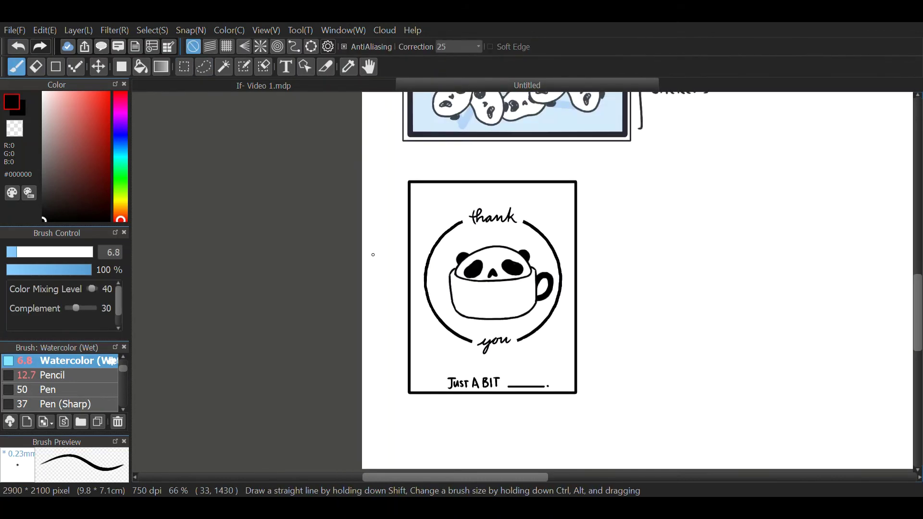
Sample the backing card's light blue #D4E8FB and fill the mug with it
key("i")
left_click(424, 121)
key("g")
left_click(474, 306)
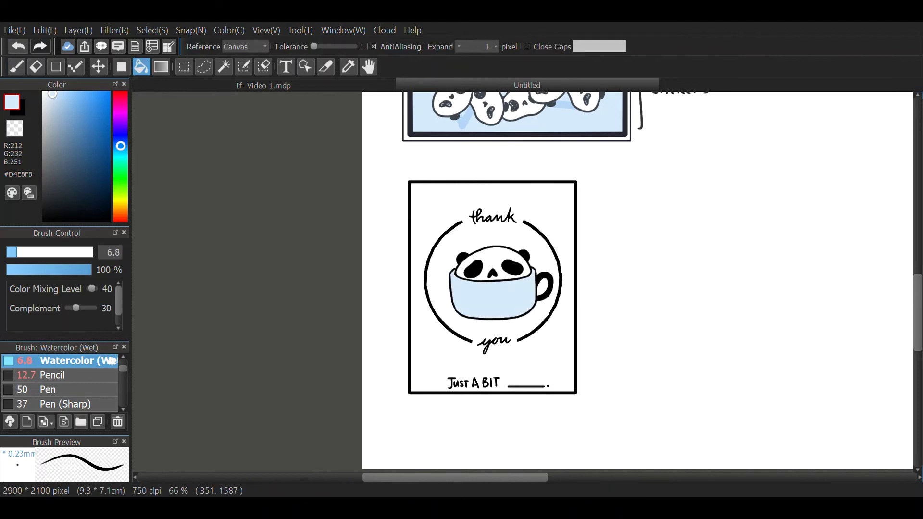
Sample the backing card header's blue #9DCAF6 and shade the lower part of the mug with brush size 20
scroll(473, 305, "down", 2)
left_click(451, 187)
key("ctrl+z")
key("i")
left_click(447, 187)
scroll(396, 416, "up", 4)
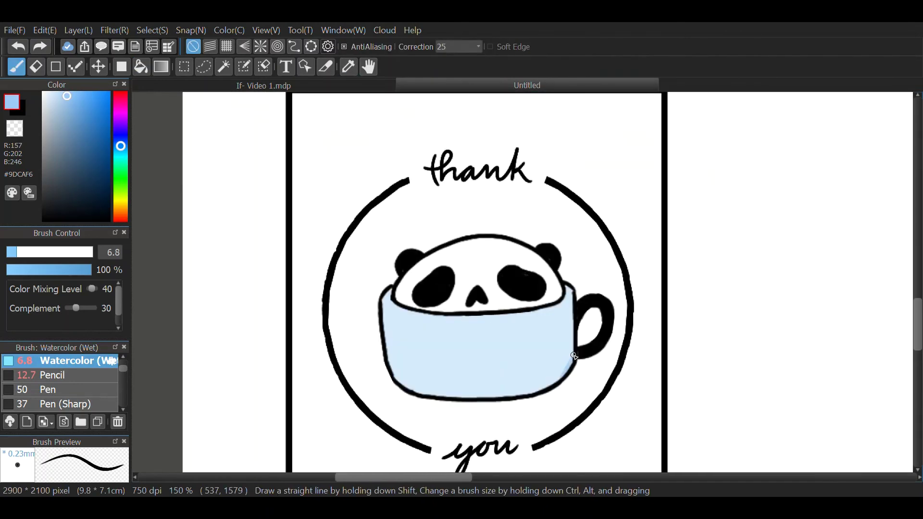
left_click_drag(574, 356, 390, 364)
key("bracketright")
key("bracketright")
key("bracketright")
key("bracketright")
mouse_move(528, 379)
left_mouse_down()
mouse_move(392, 368)
mouse_move(562, 372)
left_mouse_up()
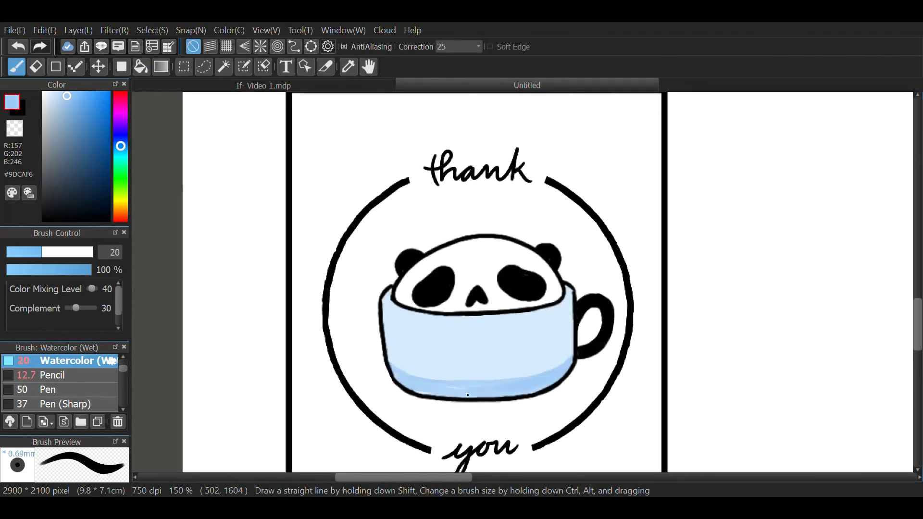
left_click_drag(419, 391, 516, 386)
scroll(355, 328, "down", 2)
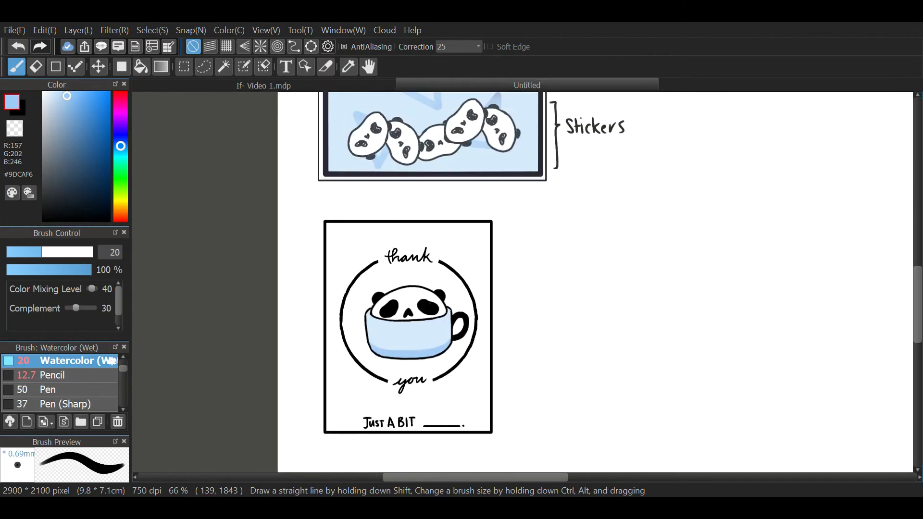
Draw a blue #2373C0 circle behind the panda mug and fill its interior and the handle's opening
scroll(322, 421, "down", 3)
left_click(98, 124)
scroll(342, 347, "up", 3)
left_click_drag(341, 347, 325, 321)
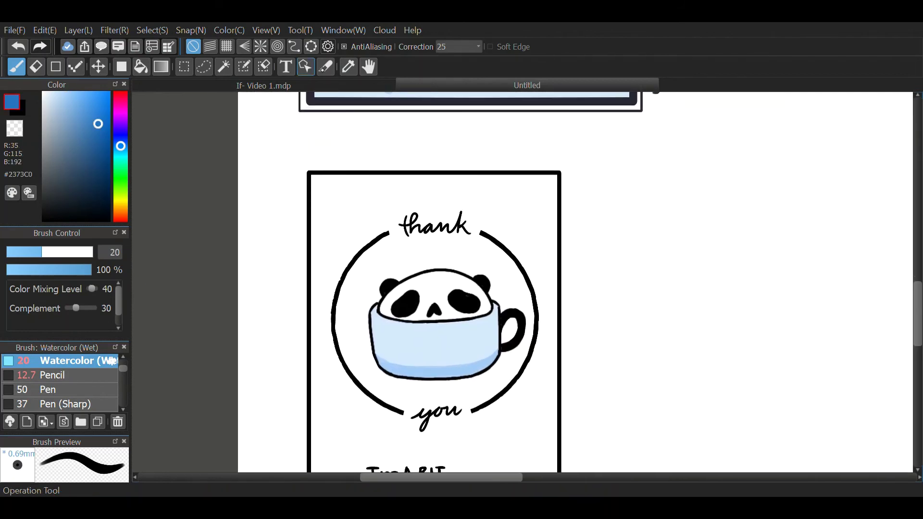
left_click(311, 47)
left_click_drag(435, 220, 430, 216)
left_click(535, 204)
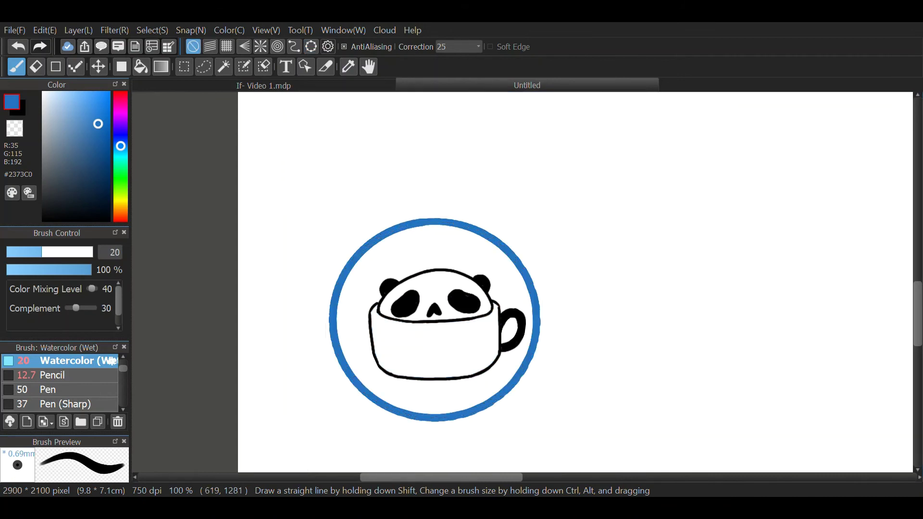
left_click(141, 66)
left_click(452, 252)
left_click(508, 332)
Sample light blue #D4E8FB from the mug and recolour the ring arcs and the "thank" and "you" lettering with it
left_click(348, 67)
left_click(492, 339)
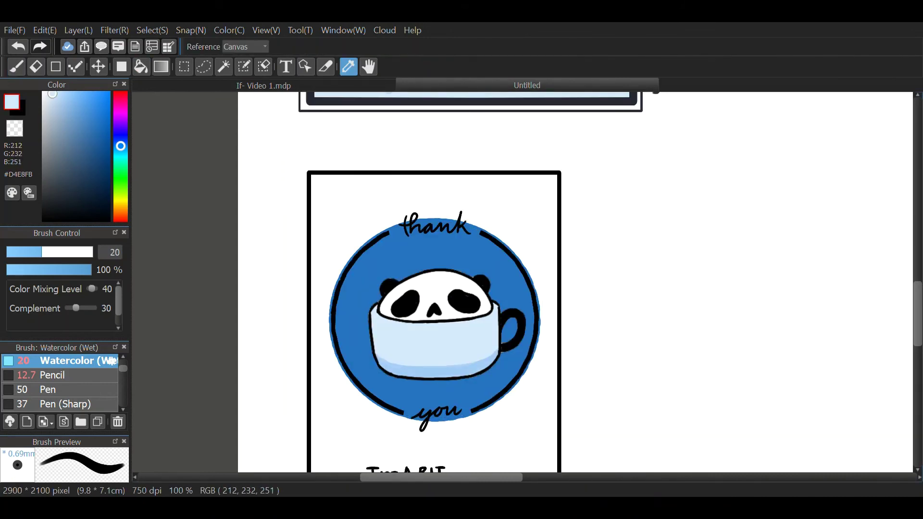
left_click(141, 66)
scroll(413, 196, "up", 2)
left_click(18, 47)
left_click(339, 288)
left_click(403, 262)
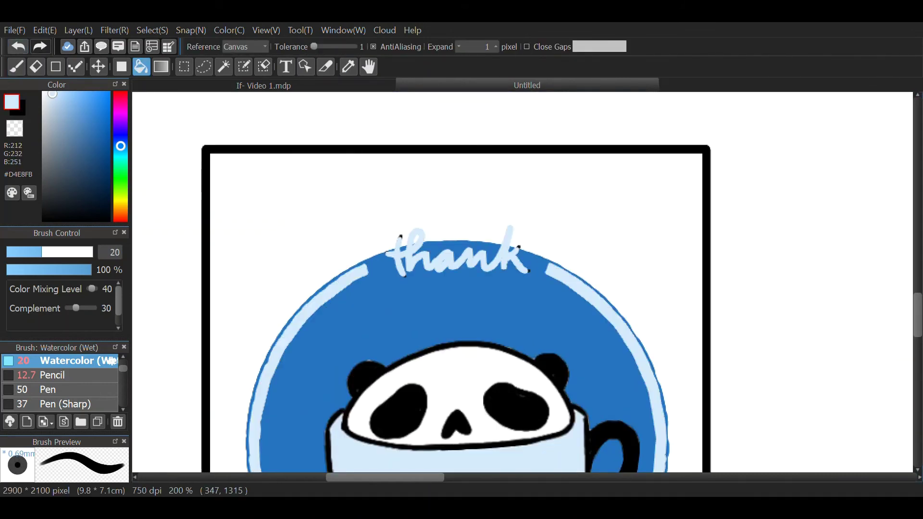
scroll(324, 302, "down", 2)
left_click_drag(377, 446, 485, 302)
scroll(485, 302, "up", 1)
left_click(489, 327)
left_click_drag(462, 343, 464, 441)
Set the bucket's Expand to 3 pixels and add black edges around the "thank" and "you" lettering and both ring arcs
left_click(496, 46)
left_click(47, 221)
left_click(510, 130)
left_click(512, 409)
left_click(356, 269)
left_click(662, 269)
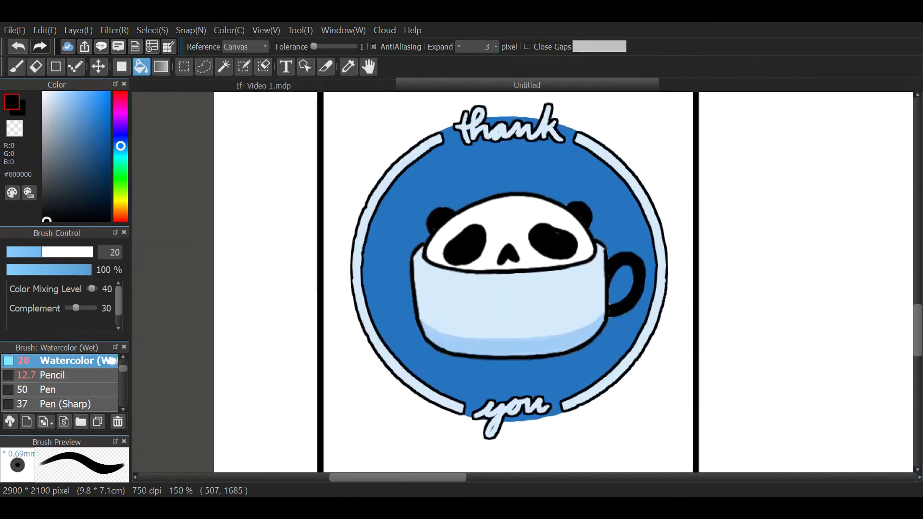
Write the label "thank-you card" with a small arrow above the panda mug card
scroll(509, 130, "up", 3)
scroll(487, 192, "down", 5)
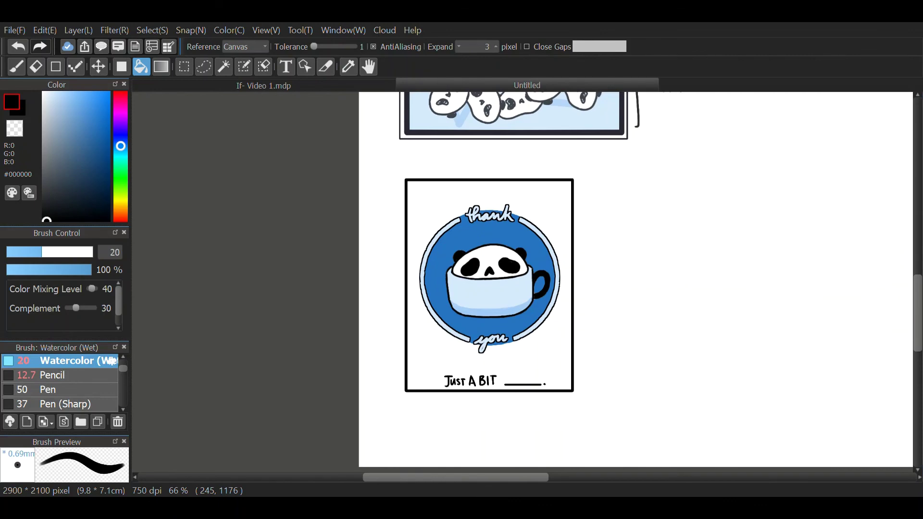
left_click(17, 67)
mouse_move(437, 174)
left_mouse_down()
mouse_move(421, 190)
mouse_move(458, 172)
mouse_move(446, 178)
left_mouse_up()
key("ctrl+z")
left_click(23, 252)
left_click_drag(455, 180, 599, 181)
left_click_drag(581, 183, 547, 190)
scroll(346, 406, "down", 3)
Draw a large black circle to the right of the backing card with ellipse snapping and brush size 27
left_click(263, 86)
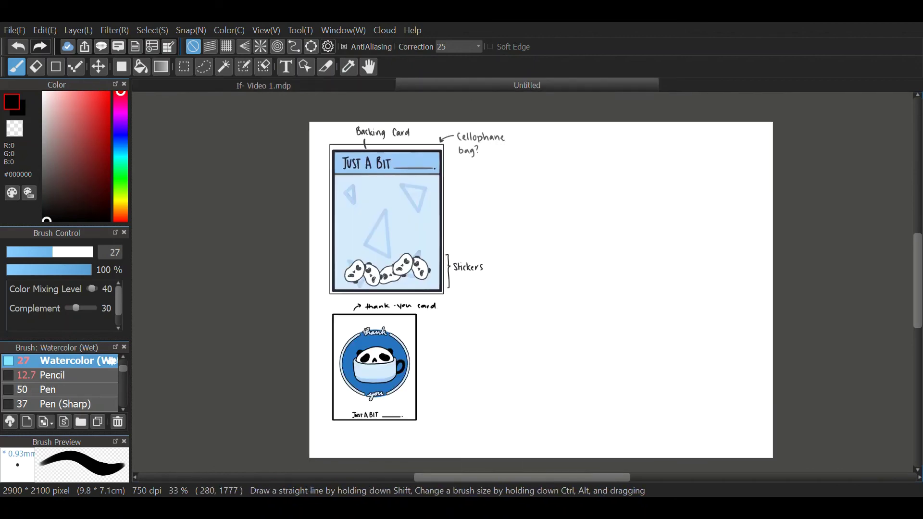
left_click(311, 47)
left_click_drag(388, 312, 543, 254)
left_click_drag(594, 284, 629, 320)
left_click_drag(553, 154, 608, 141)
left_click_drag(615, 158, 620, 161)
left_click_drag(684, 308, 677, 300)
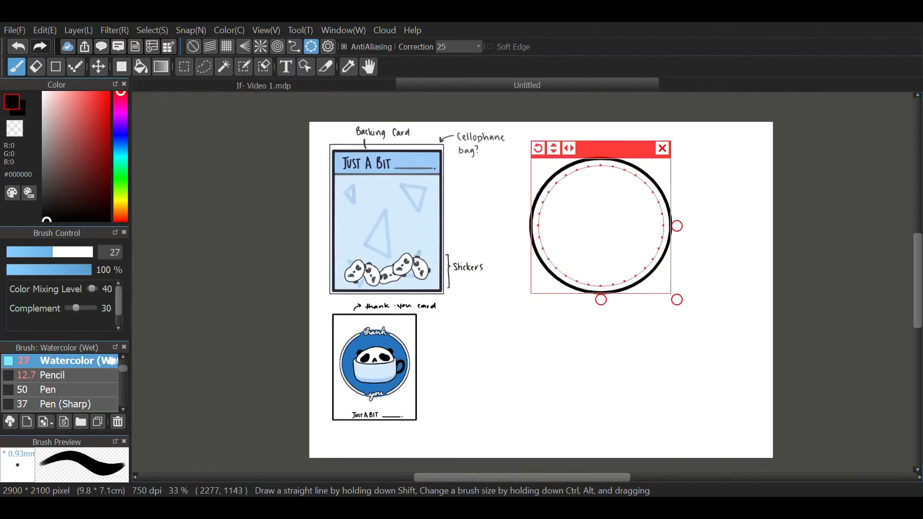
Fill a smaller circle inside the black ring with the card's light blue #D4E8FB, and switch to the Pencil brush
left_click_drag(36, 253, 20, 252)
left_click(411, 228, "alt")
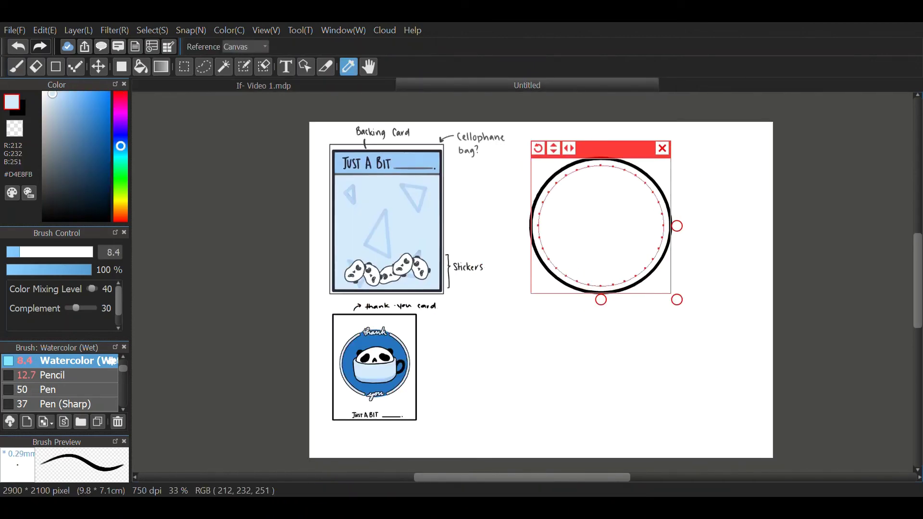
key("g")
left_click(605, 182)
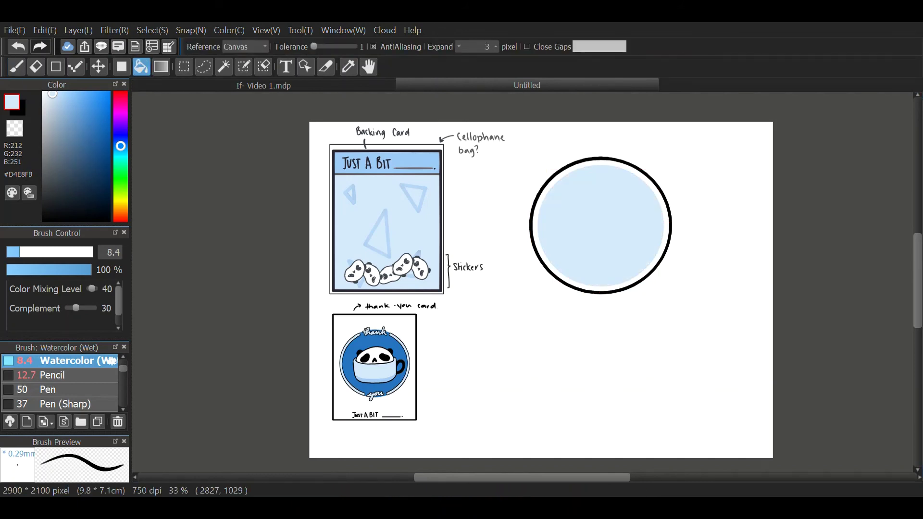
scroll(612, 149, "up", 1)
left_click(62, 376)
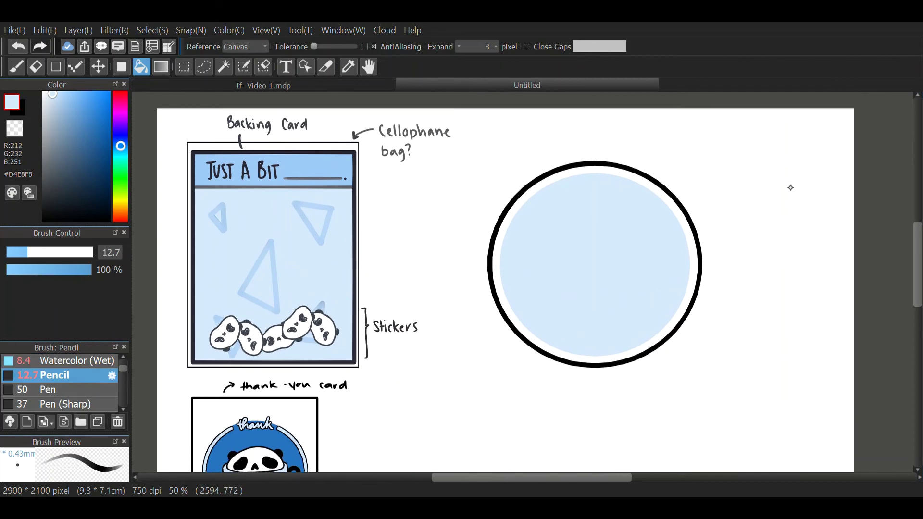
Draw a dark #202020 ellipse inside the light blue circle with ellipse snapping and the Pencil at size 11.1
left_click_drag(58, 172, 43, 205)
left_click(24, 253)
left_click(16, 66)
left_click_drag(631, 230, 535, 277)
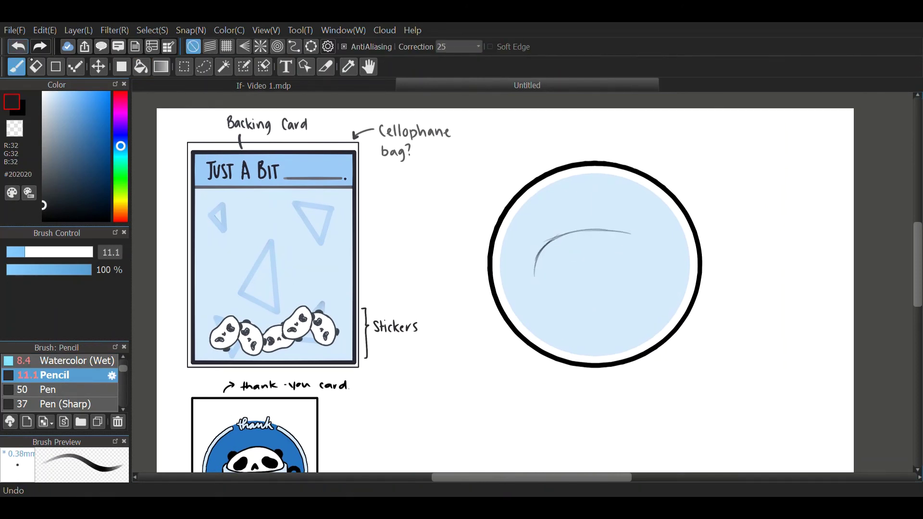
left_click(18, 47)
left_click(311, 47)
left_click(193, 46)
left_click(18, 47)
left_click(311, 47)
left_click_drag(595, 352, 595, 327)
left_click_drag(567, 227, 581, 224)
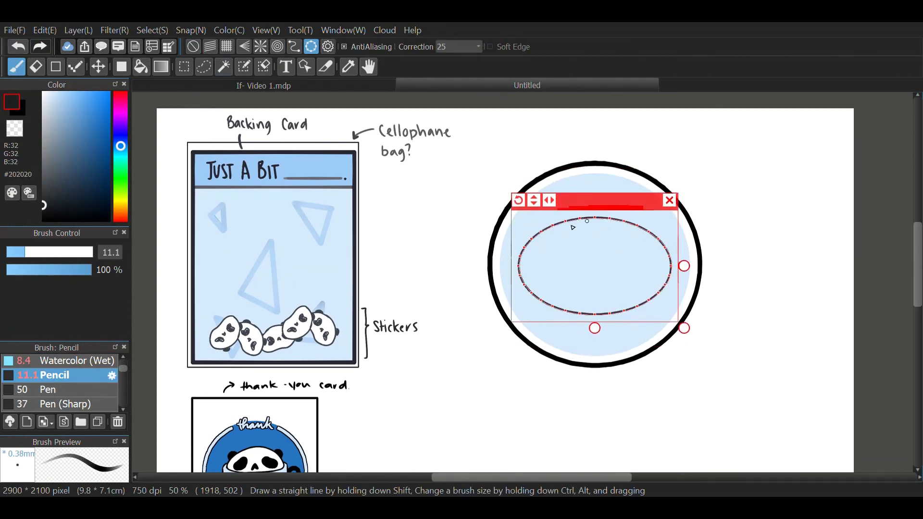
left_click(193, 47)
Mesh-transform the ellipse on a 4 by 4 grid, raising its lower edge and bulging its sides outward
left_click(152, 30)
left_click(165, 215)
left_click_drag(595, 301, 593, 295)
left_click_drag(595, 276, 593, 263)
left_click_drag(633, 276, 638, 275)
left_click_drag(556, 276, 508, 280)
left_click_drag(673, 276, 681, 278)
left_click_drag(595, 202, 595, 212)
left_click_drag(633, 227, 676, 249)
left_click_drag(517, 252, 512, 254)
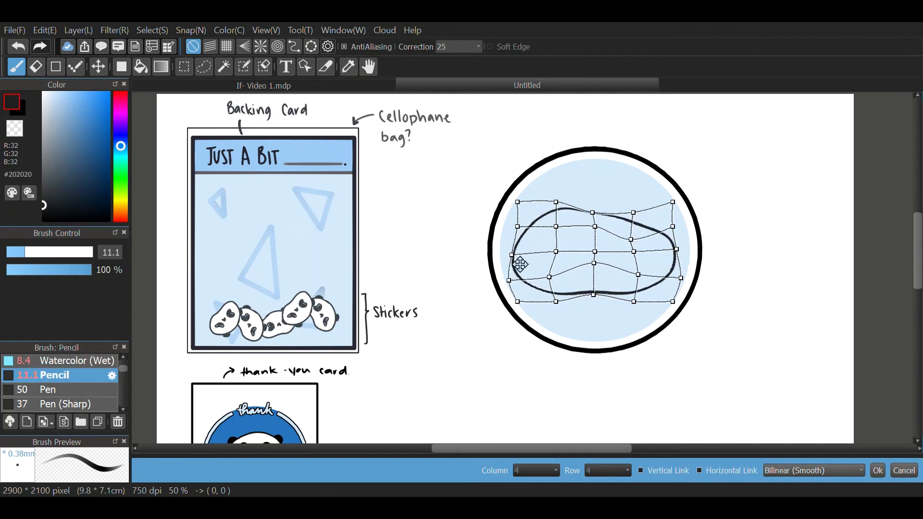
Refine the mesh points into a smooth bean-shaped head with a slightly dented underside, and apply the transform
left_click_drag(634, 202, 639, 203)
left_click_drag(636, 239, 640, 233)
left_click_drag(595, 212, 593, 202)
left_click_drag(672, 301, 663, 298)
left_click_drag(681, 277, 641, 269)
left_click_drag(634, 301, 629, 292)
left_click_drag(593, 295, 554, 296)
left_click_drag(517, 301, 522, 297)
left_click_drag(609, 235, 612, 240)
left_click_drag(645, 274, 649, 277)
left_click_drag(680, 254, 678, 255)
left_click_drag(515, 259, 519, 285)
left_click(877, 471)
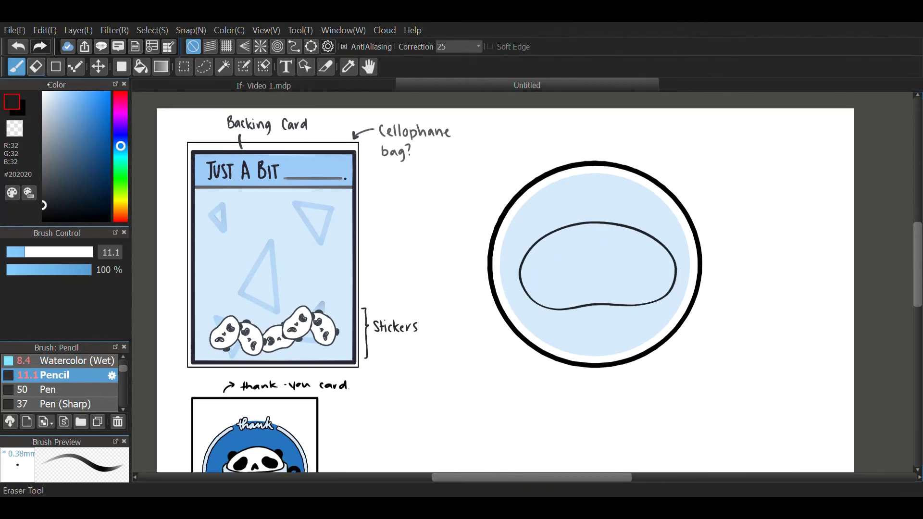
Draw a straight horizontal line with grid snapping across the head, using Watercolor (Wet) at size 8.4, and add a dot after it
left_click(227, 47)
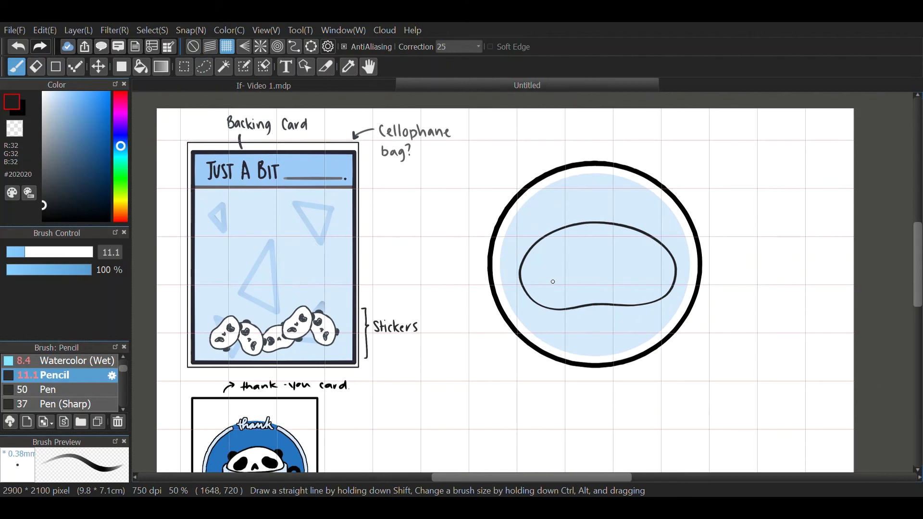
left_click(76, 361)
left_click_drag(546, 282, 639, 282)
left_click(193, 46)
left_click(648, 281)
Outline two rounded panda ears on the head's upper corners and fill both with #202020
mouse_move(558, 229)
left_mouse_down()
mouse_move(548, 226)
mouse_move(532, 246)
left_mouse_up()
key("ctrl+z")
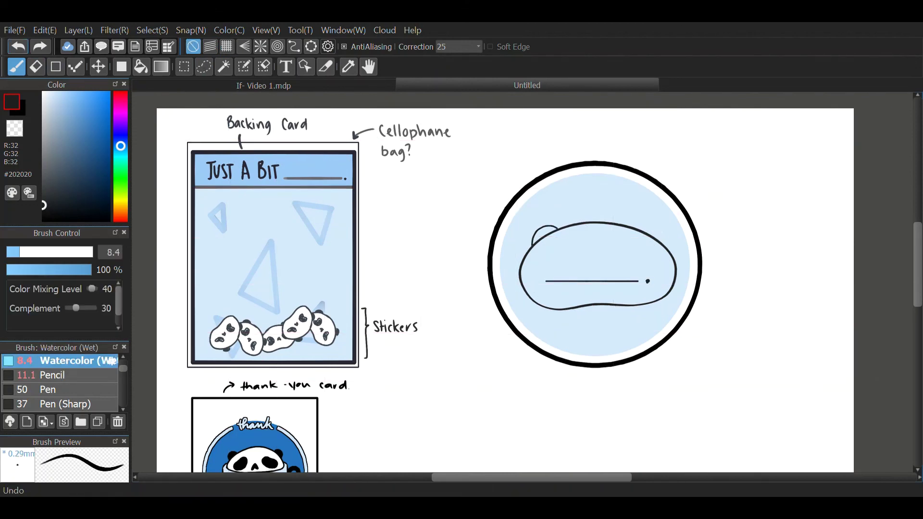
left_click_drag(646, 232, 666, 247)
mouse_move(556, 228)
left_mouse_down()
mouse_move(535, 243)
mouse_move(548, 225)
left_mouse_up()
left_click_drag(659, 229, 668, 248)
left_click_drag(652, 228, 668, 248)
left_click(140, 67)
left_click(545, 235)
left_click(658, 237)
Thicken the head's lower outline with the Watercolor (Wet) brush and clean up its edge with the eraser
left_click(17, 66)
left_click(26, 252)
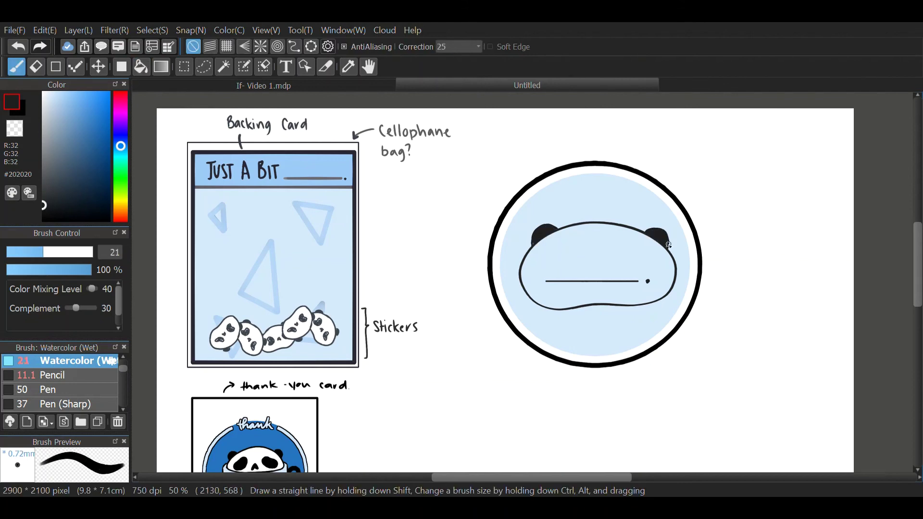
left_click_drag(557, 309, 578, 306)
mouse_move(532, 298)
left_mouse_down()
mouse_move(583, 305)
mouse_move(543, 309)
left_mouse_up()
key("ctrl+z")
key("e")
Fill the panda head with white #FFFFFF
left_click(140, 66)
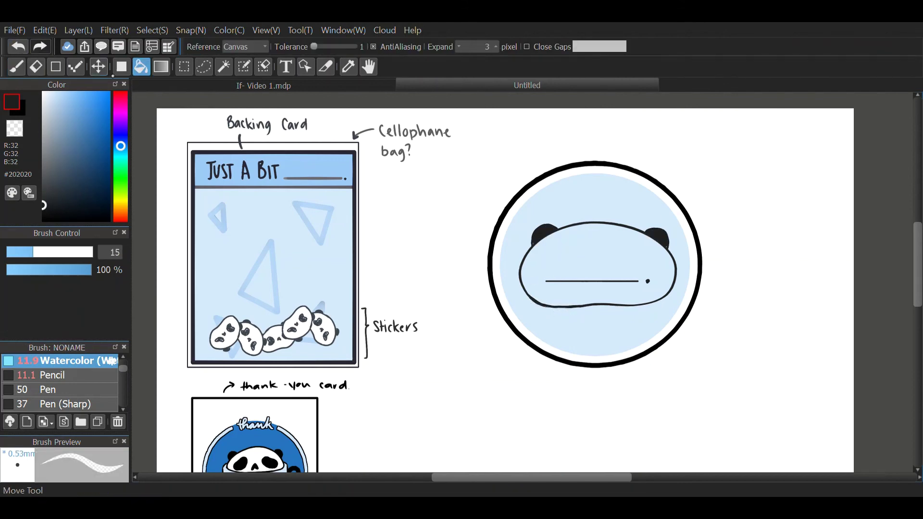
left_click(45, 103)
left_click(596, 254)
left_click(42, 91)
left_click(571, 251)
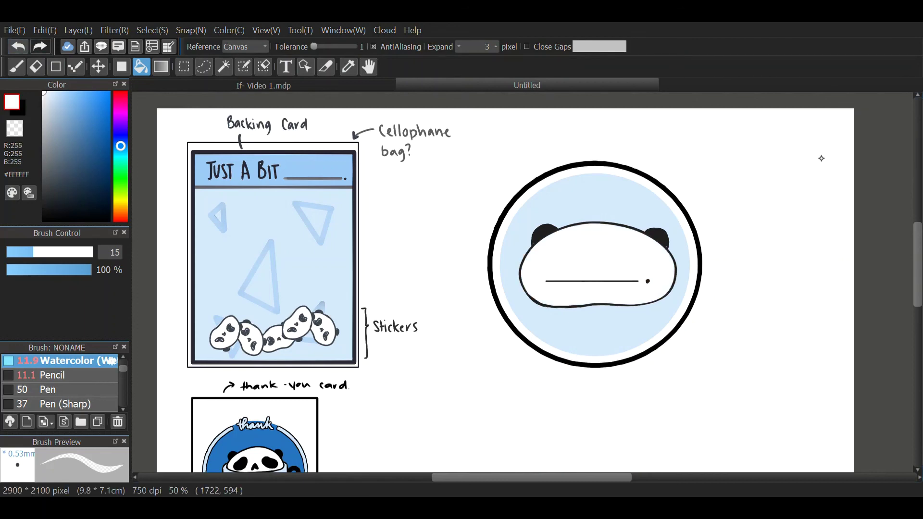
Sample the backing card header's blue #9DCAF6 and paint shading along the head's lower edge at brush size 27
left_click(348, 66)
left_click(315, 166)
key("b")
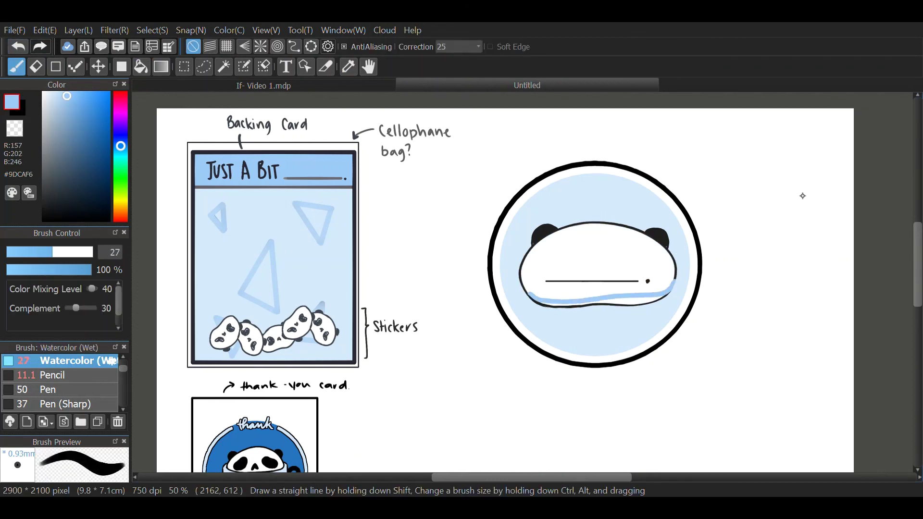
mouse_move(671, 286)
left_mouse_down()
mouse_move(598, 299)
mouse_move(605, 305)
mouse_move(553, 302)
left_mouse_up()
key("ctrl+z")
key("ctrl+y")
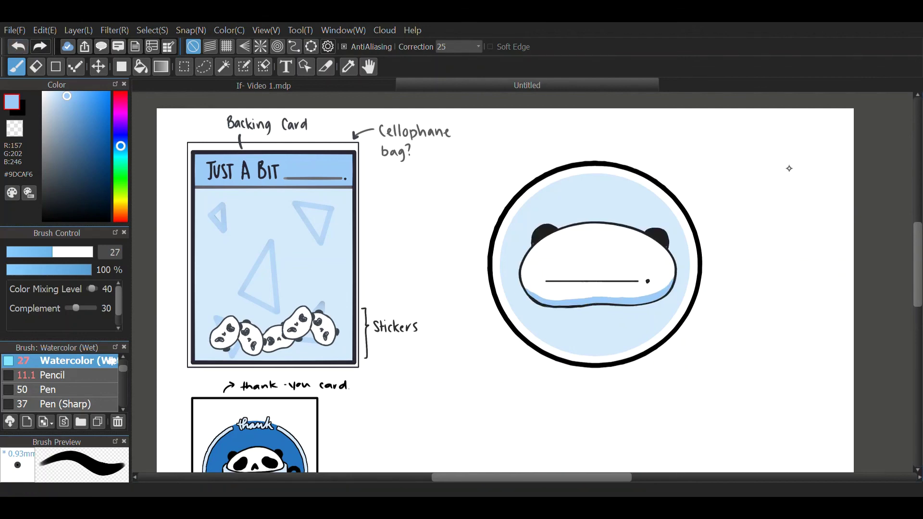
Erase the middle of the head's upper outline, and letter "thank" there and "you" on the lower outline in black at size 13.2
scroll(541, 307, "down", 2)
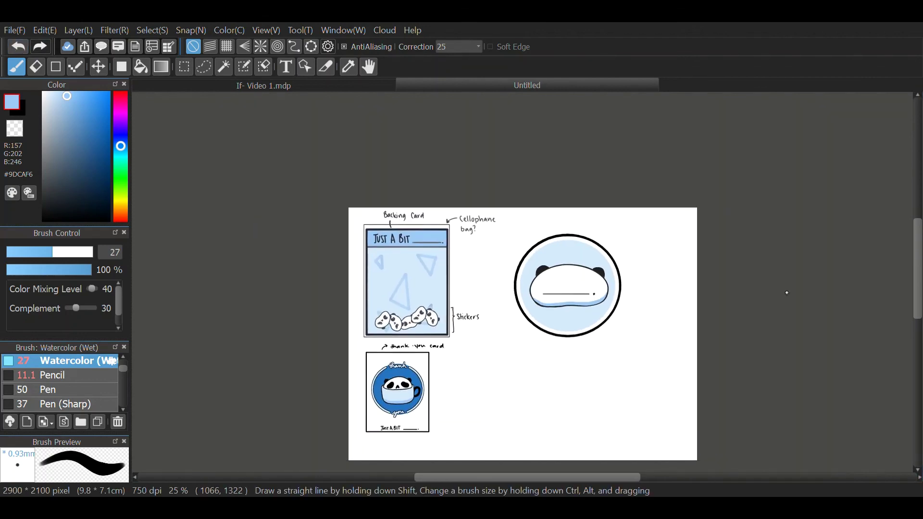
scroll(787, 292, "up", 2)
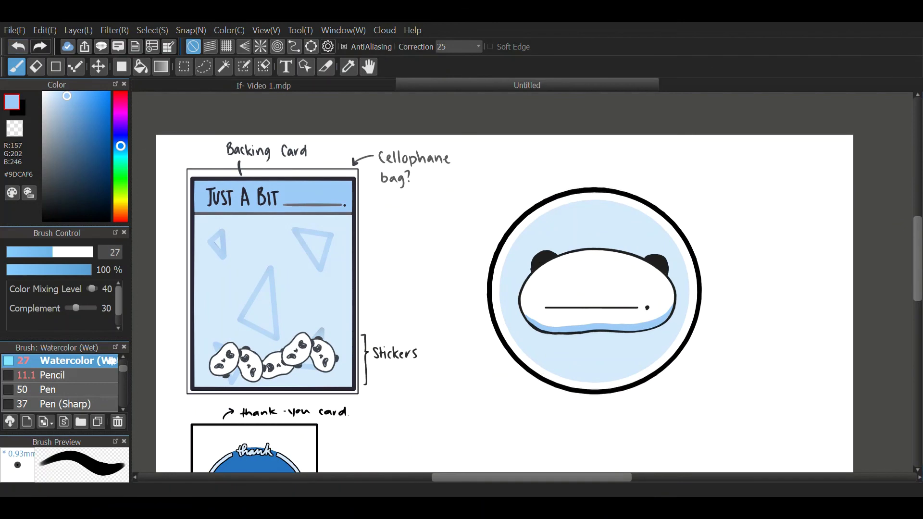
key("e")
left_click_drag(566, 253, 636, 255)
left_click(43, 220)
key("b")
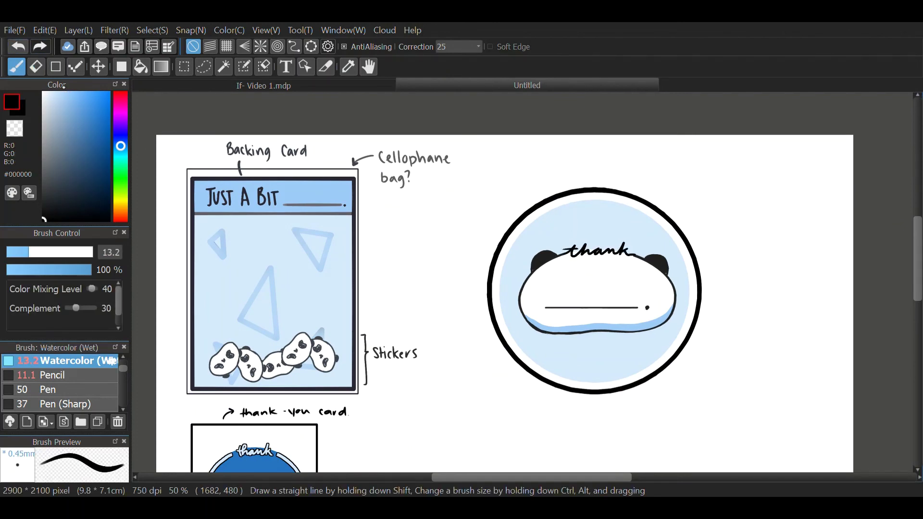
left_click_drag(584, 332, 624, 329)
Label the round design "Sticker seal" with a curved arrow, and write "+ Wax paper" beside the cellophane bag note
scroll(506, 179, "down", 1)
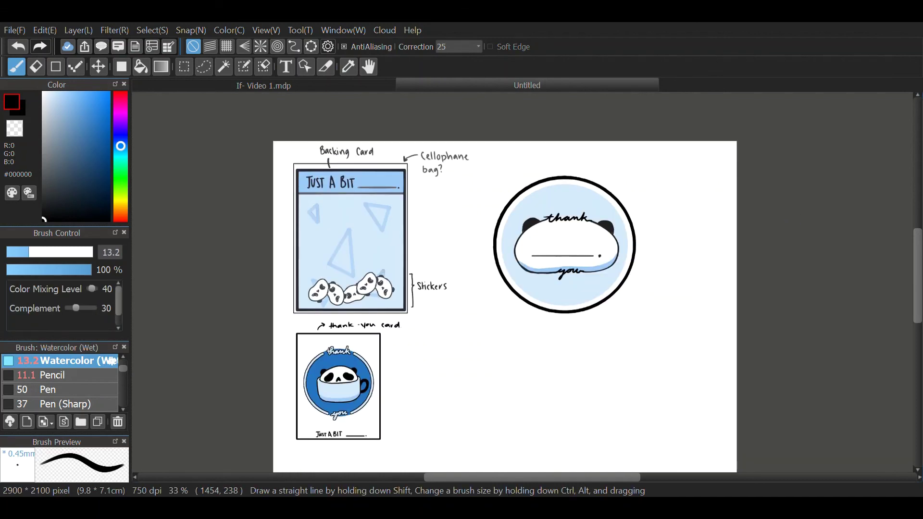
mouse_move(640, 203)
left_mouse_down()
mouse_move(670, 188)
mouse_move(723, 188)
mouse_move(696, 204)
left_mouse_up()
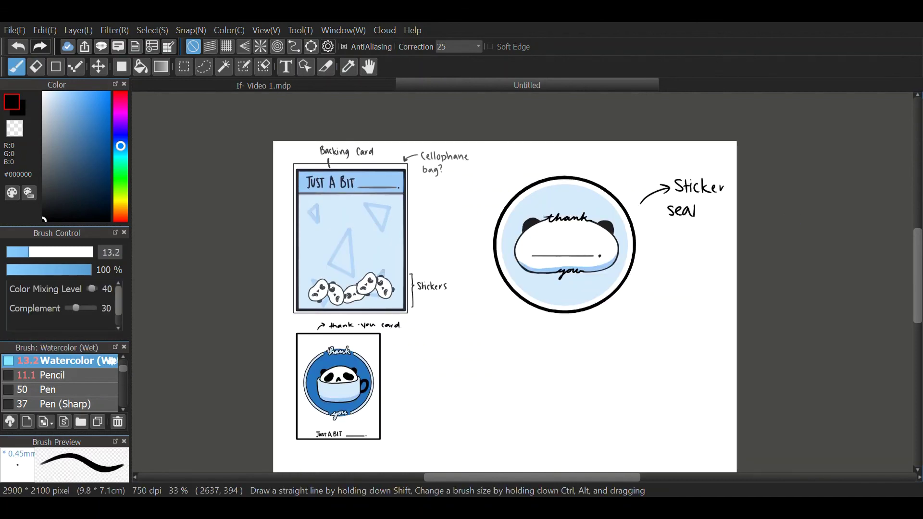
left_click_drag(477, 162, 484, 161)
left_click_drag(481, 159, 481, 165)
left_click_drag(496, 158, 522, 164)
left_click_drag(530, 160, 564, 160)
key("ctrl+0")
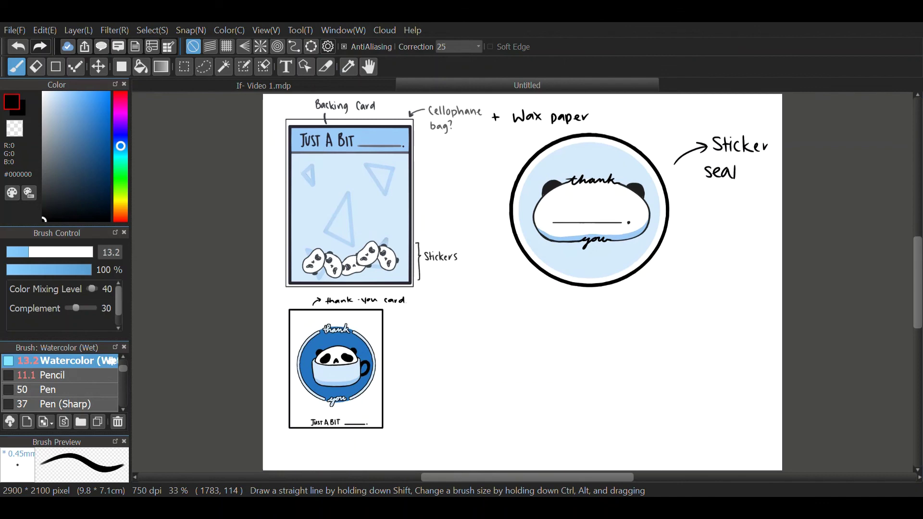